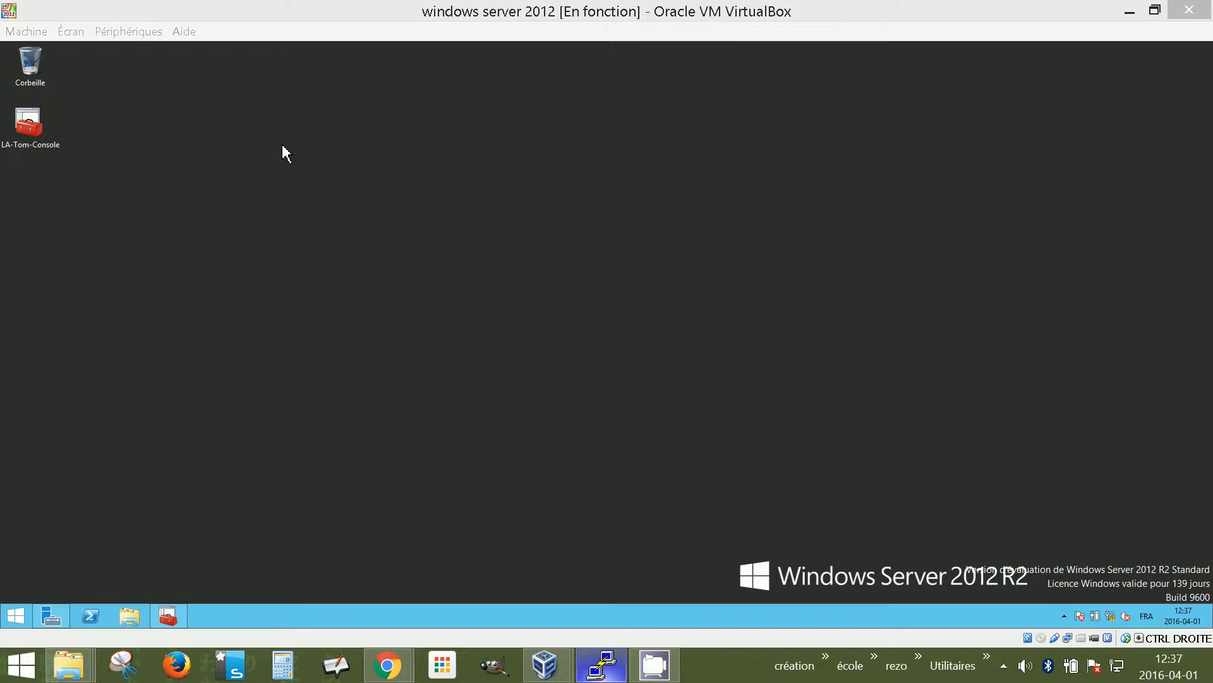
Bring up Server Manager on the DHCP page showing SRV1 online
left_click(54, 619)
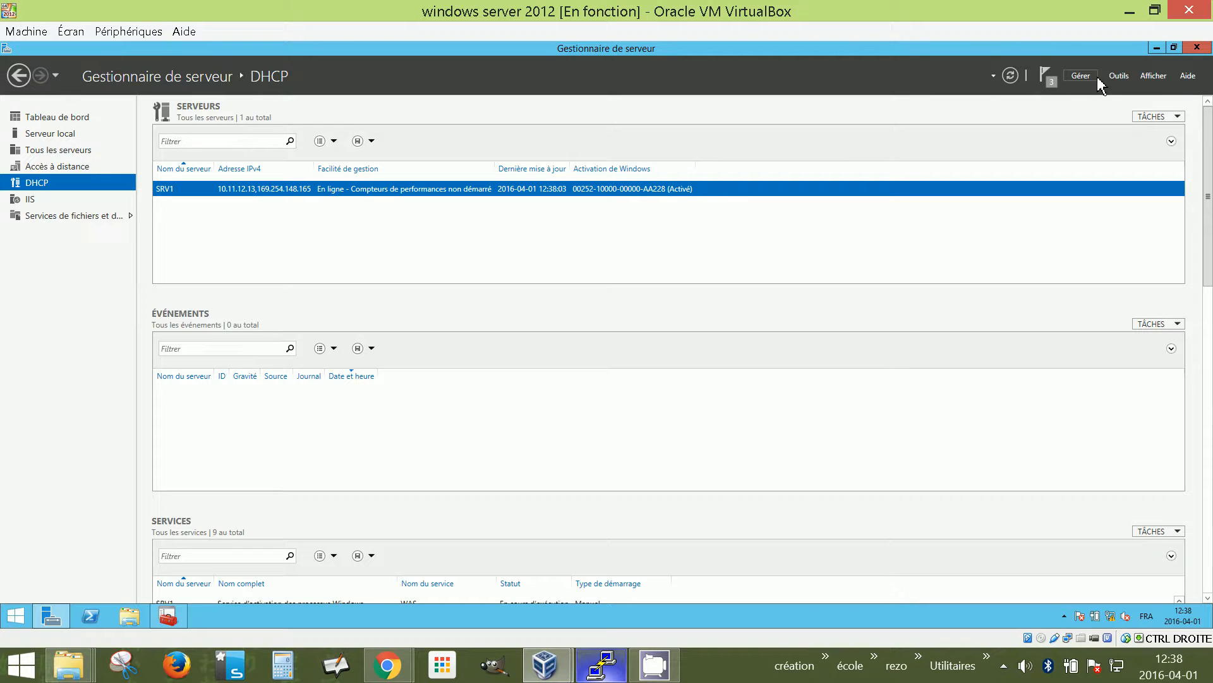
Launch Add Roles and Features with role-based installation on SRV1, reaching the server roles page
left_click(1082, 77)
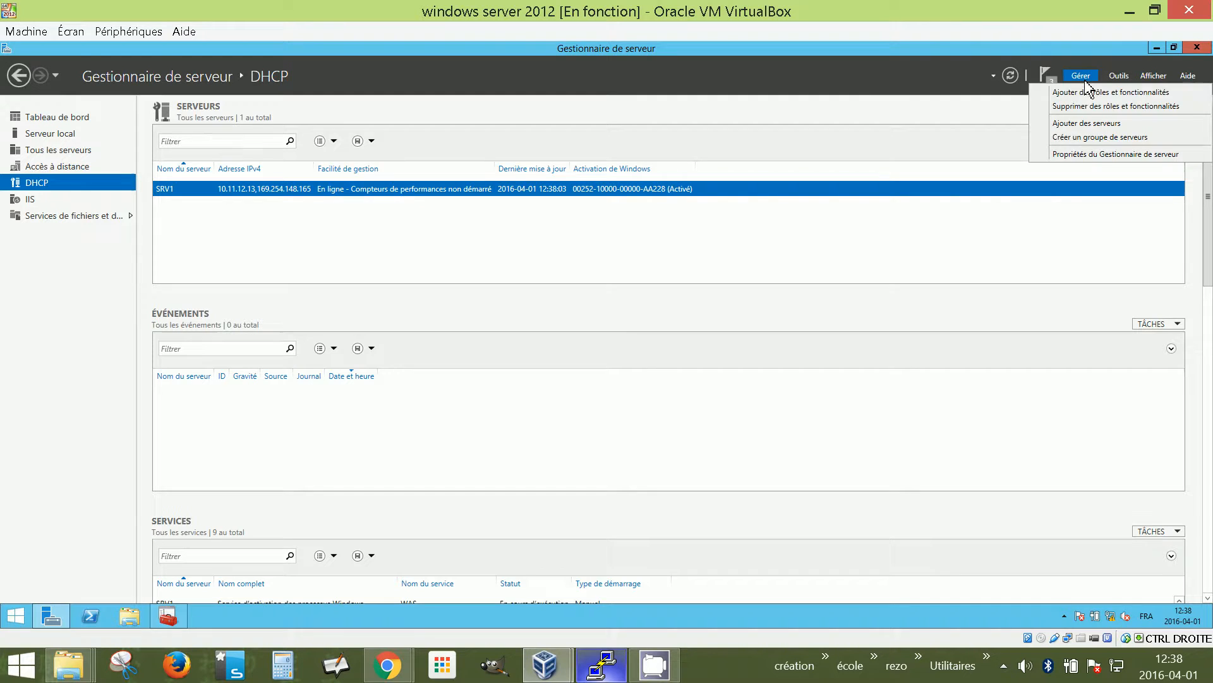
left_click(1093, 93)
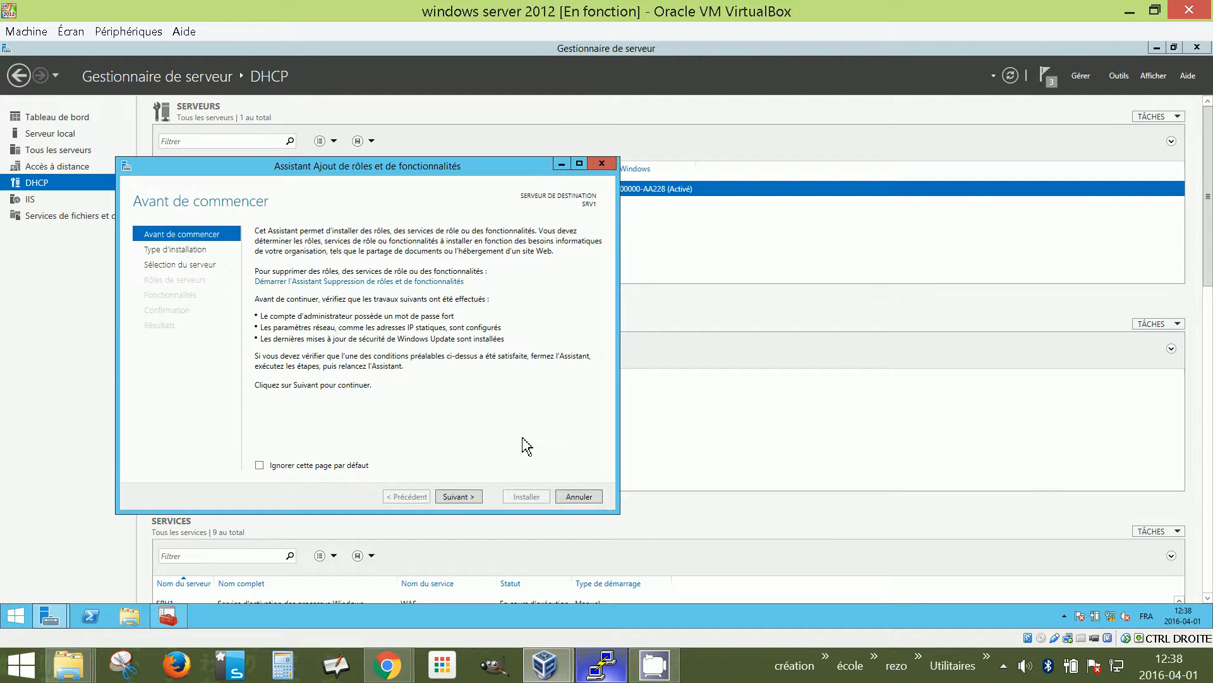
left_click(466, 498)
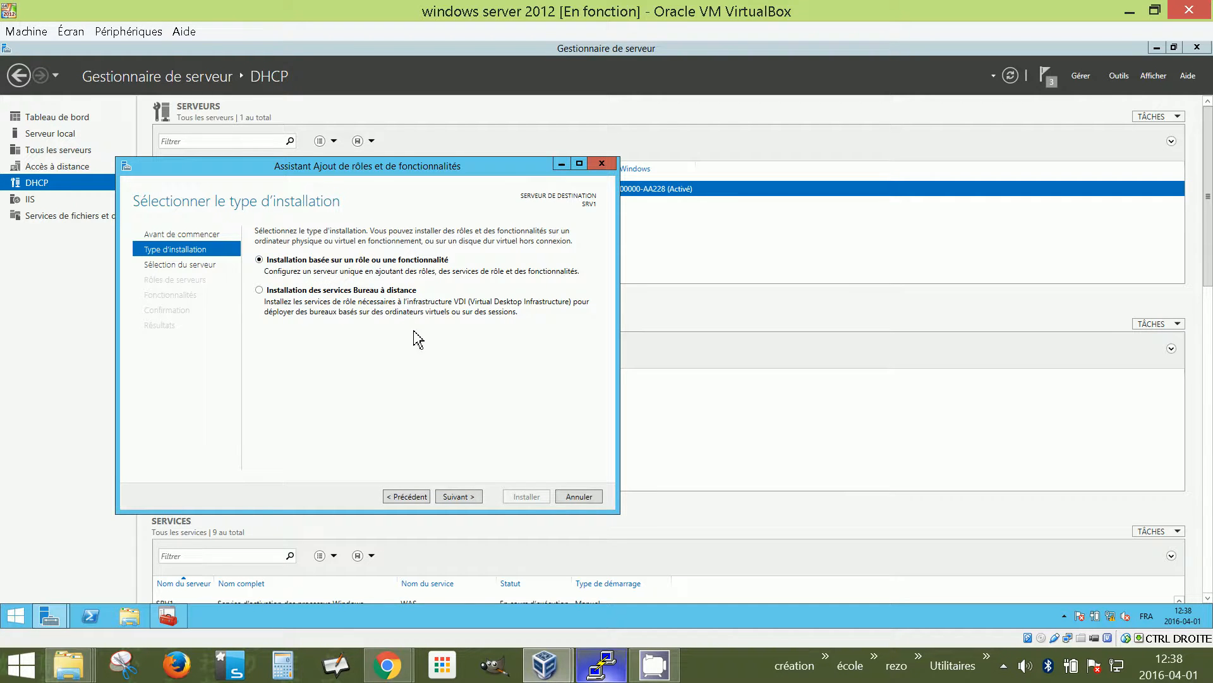
left_click(462, 500)
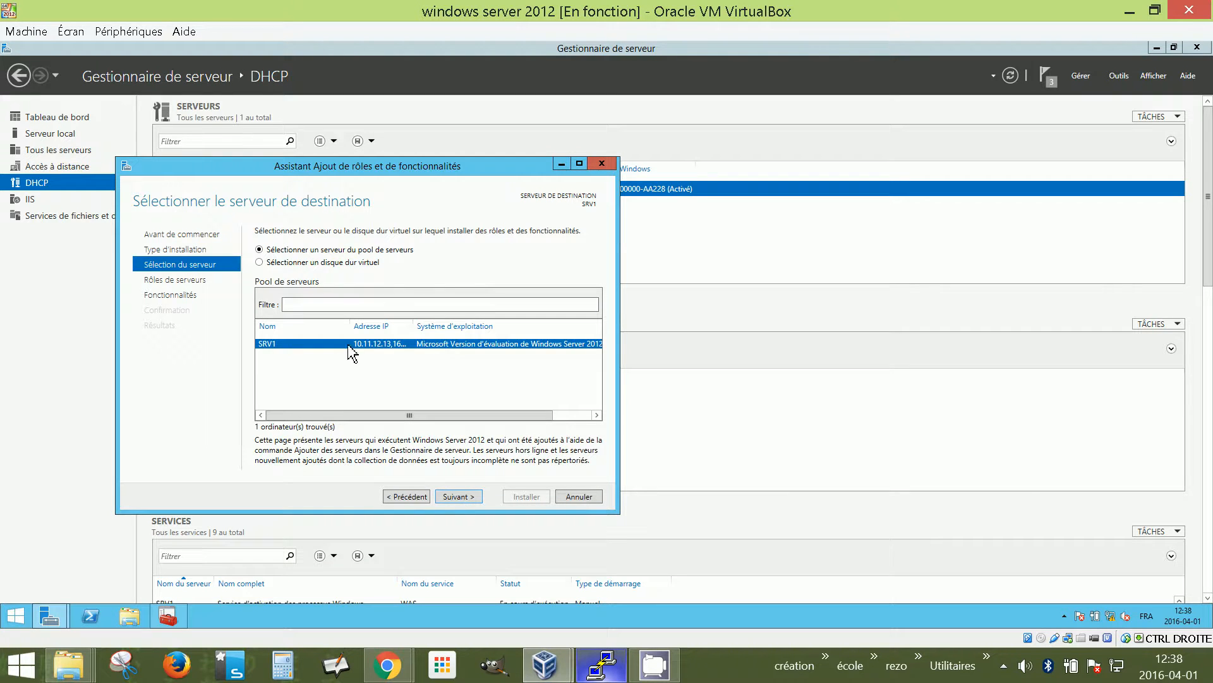
left_click(462, 499)
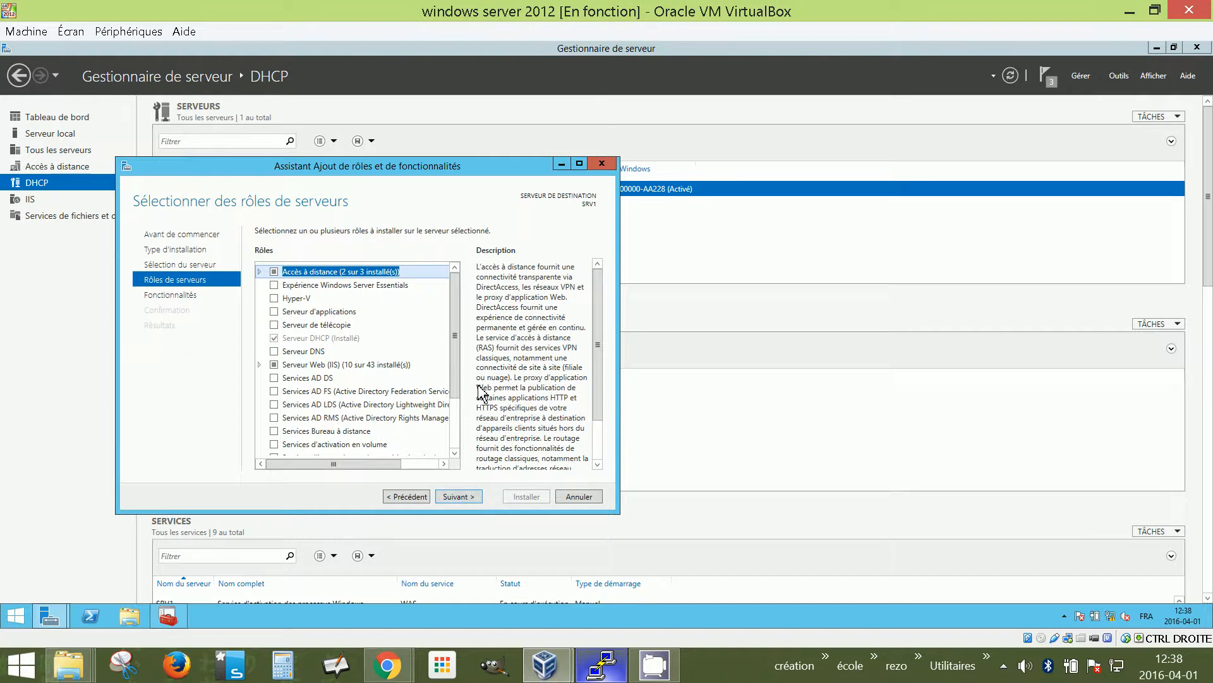
Check the DNS Server and AD DS roles, accepting their required management tools
left_click(276, 352)
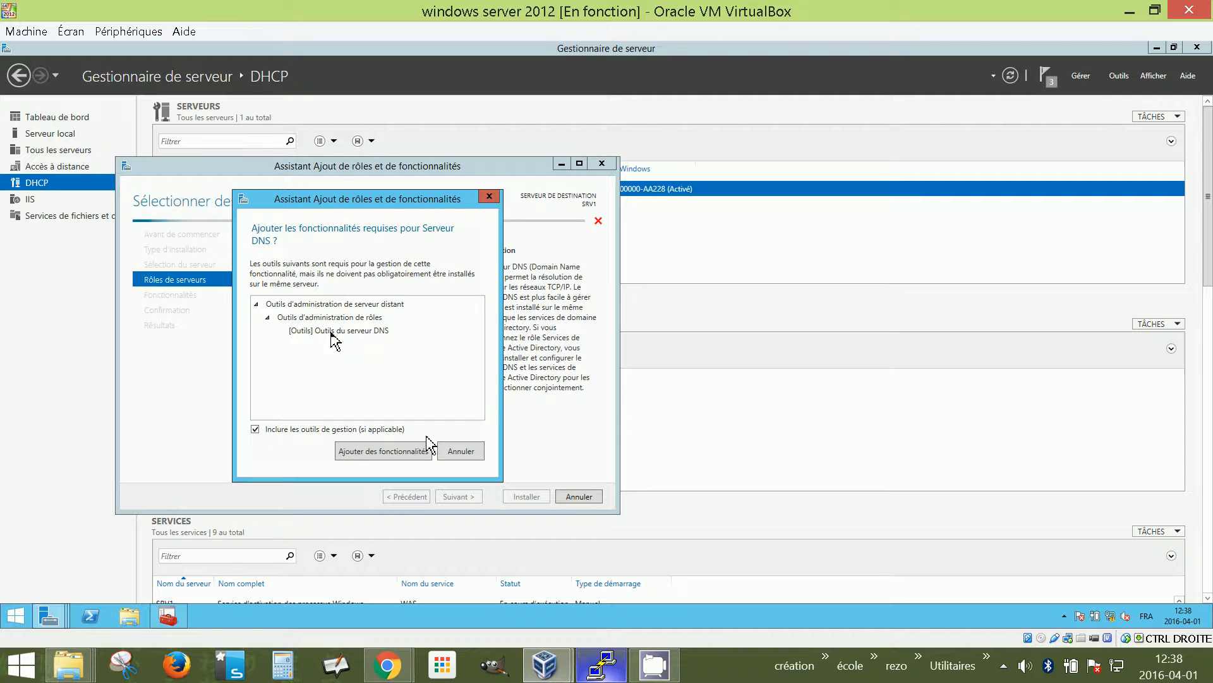
left_click(383, 451)
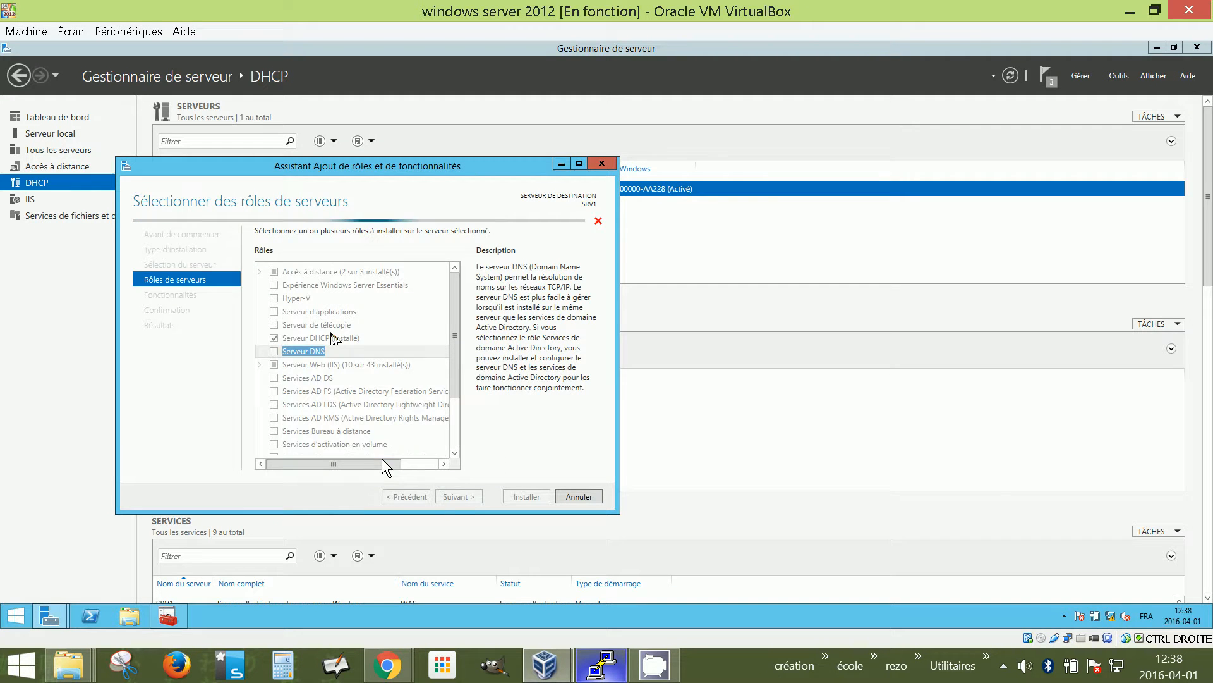
left_click_drag(458, 308, 460, 359)
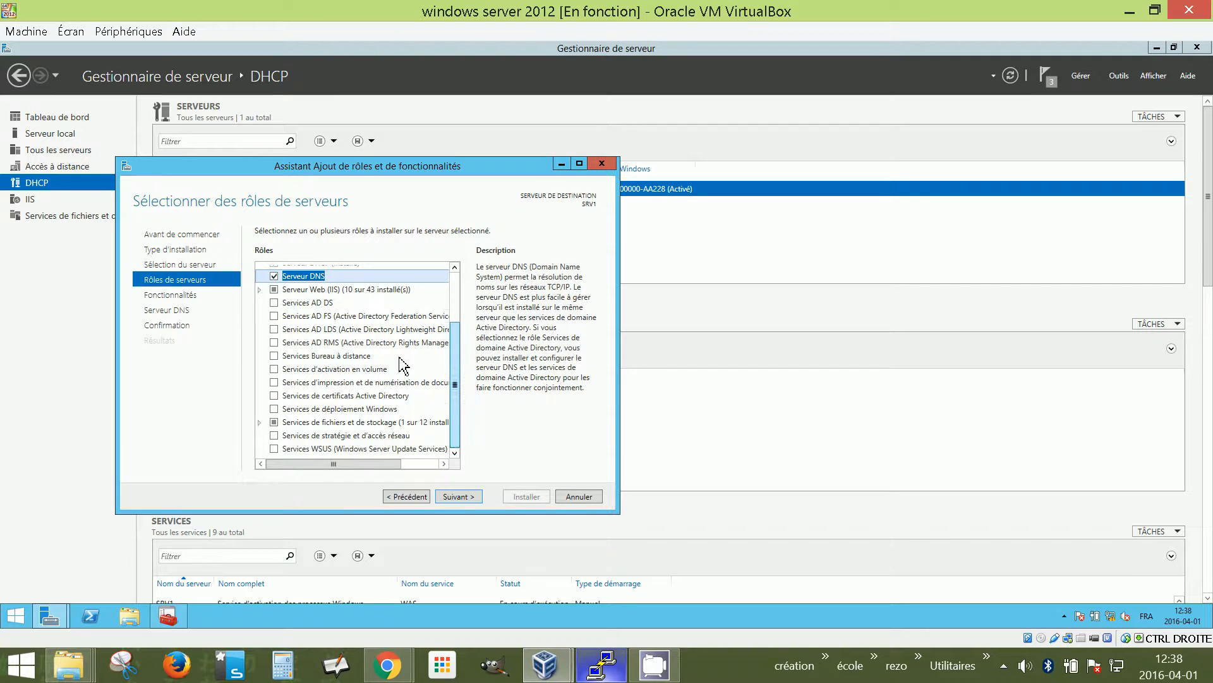
left_click(275, 303)
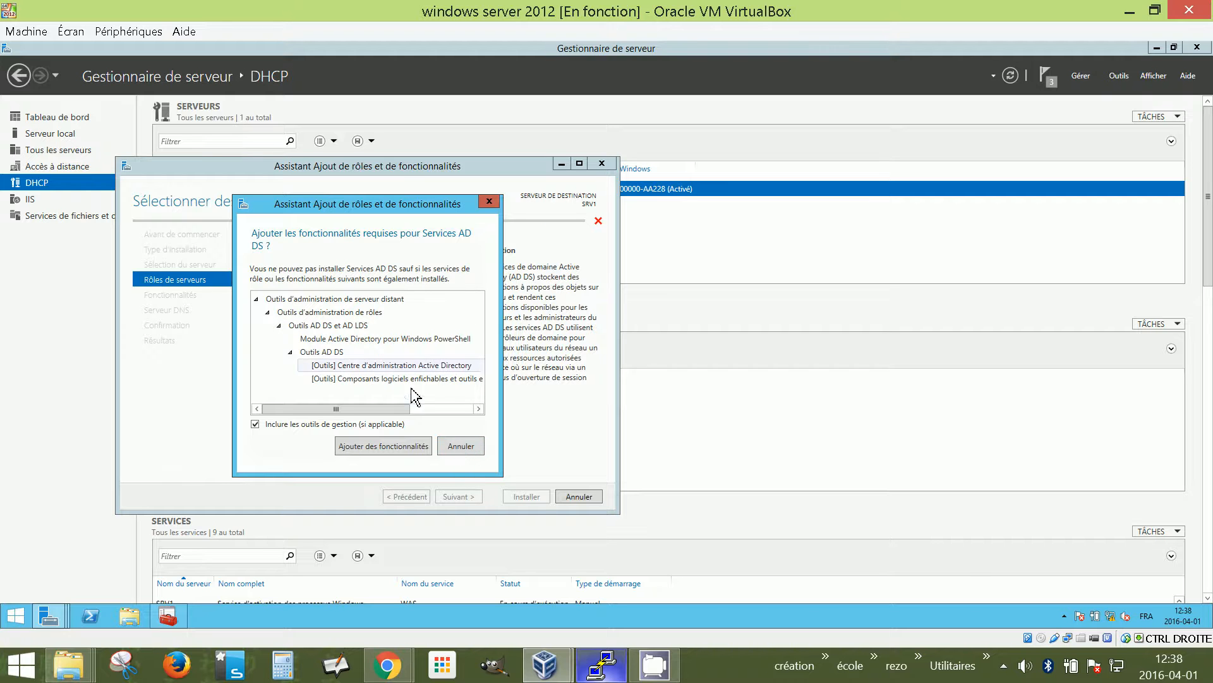
left_click(384, 447)
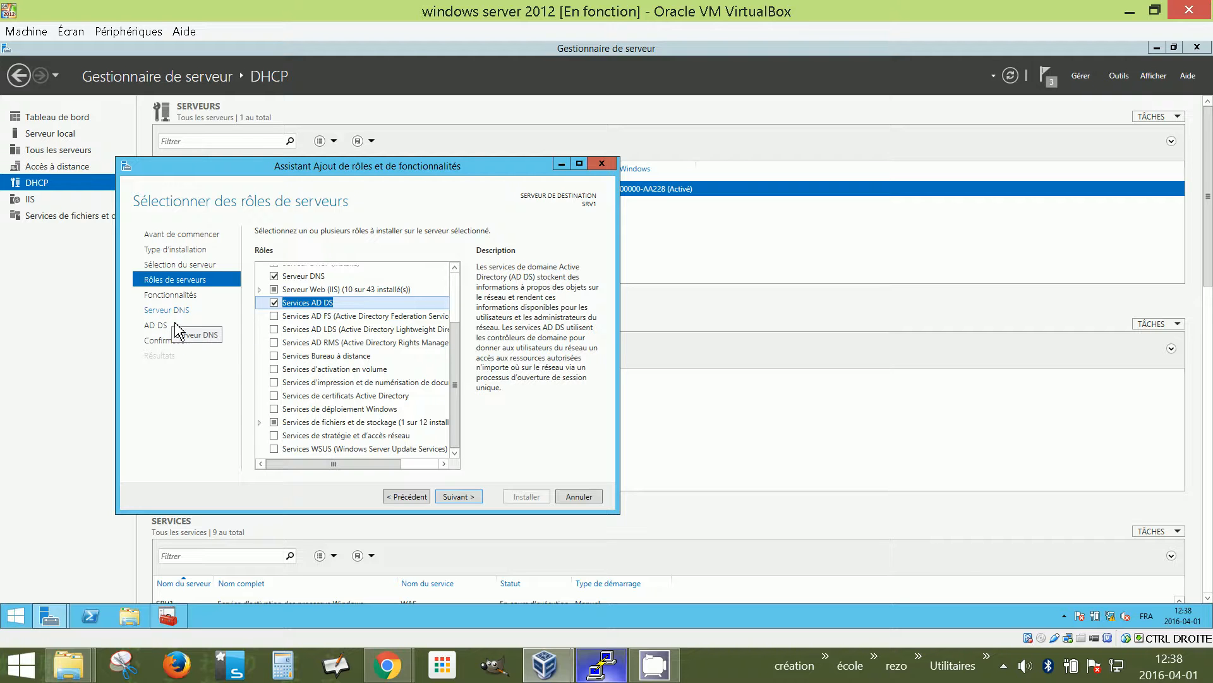
left_click(465, 501)
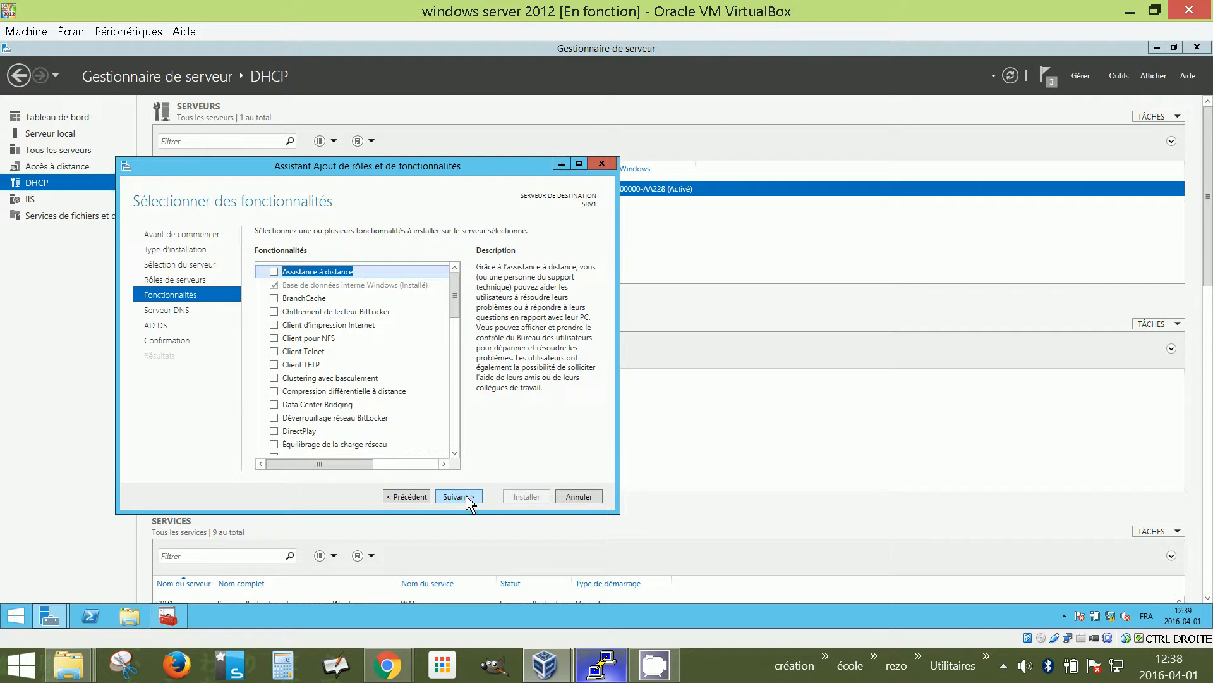
Skip extra features, pass the DNS and AD DS pages, and install the roles on SRV1
left_click(467, 499)
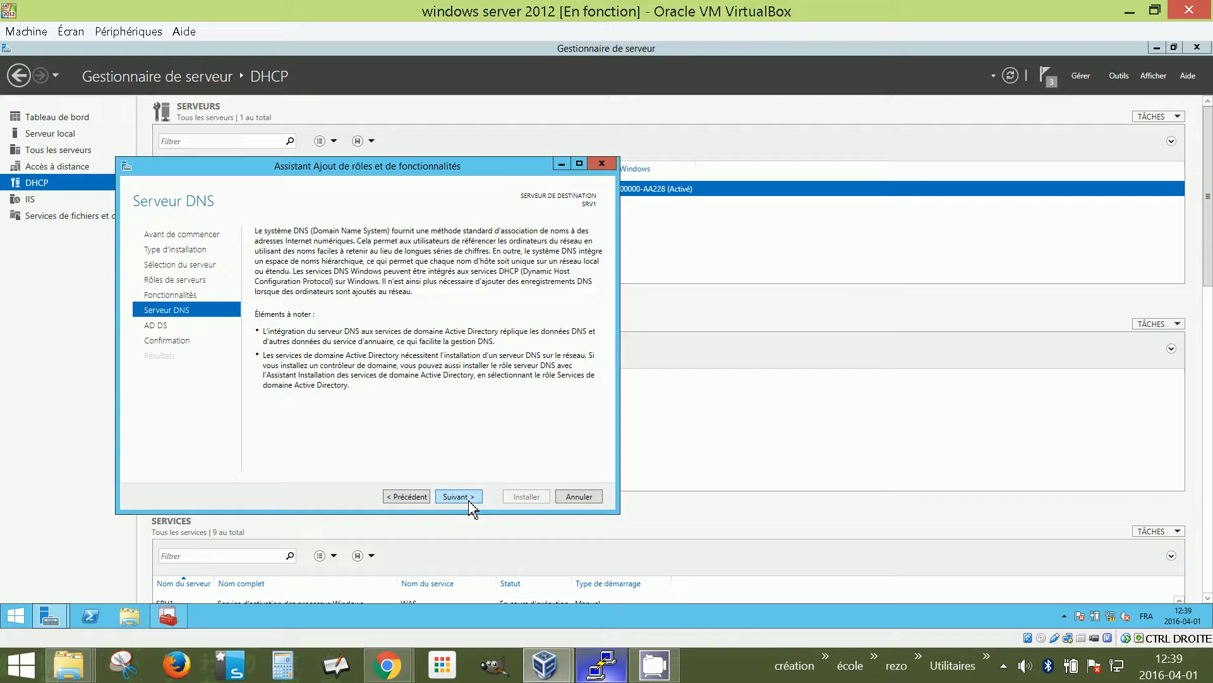
left_click(470, 499)
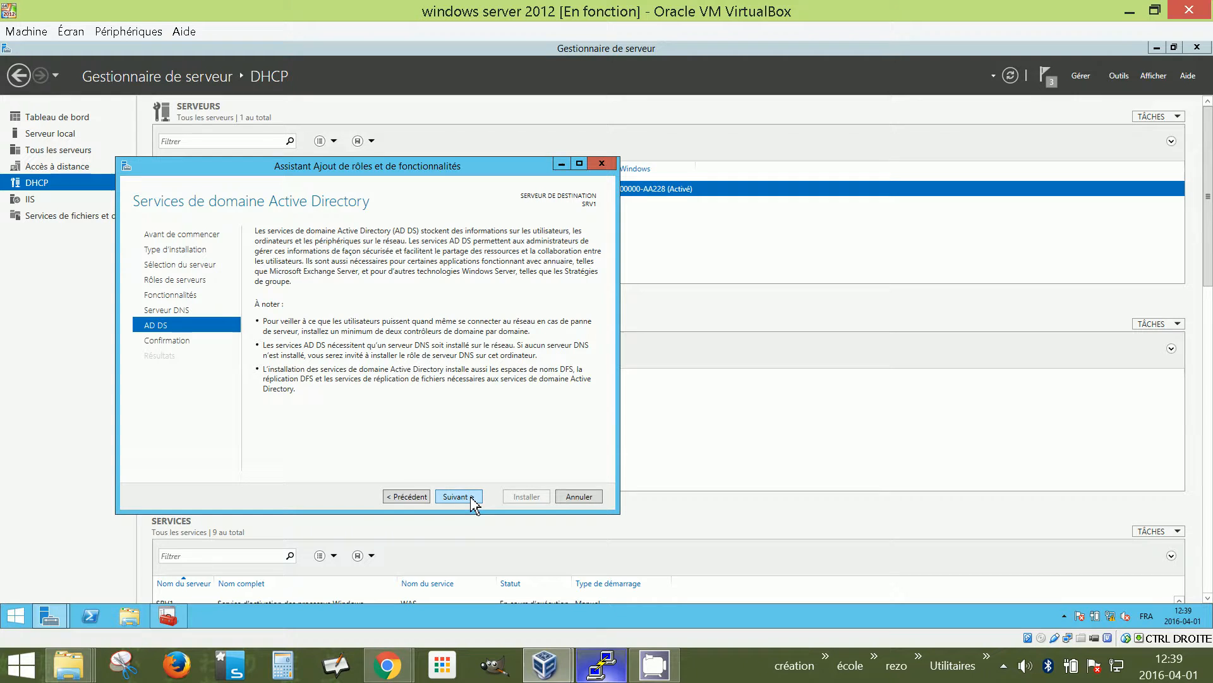
left_click(473, 500)
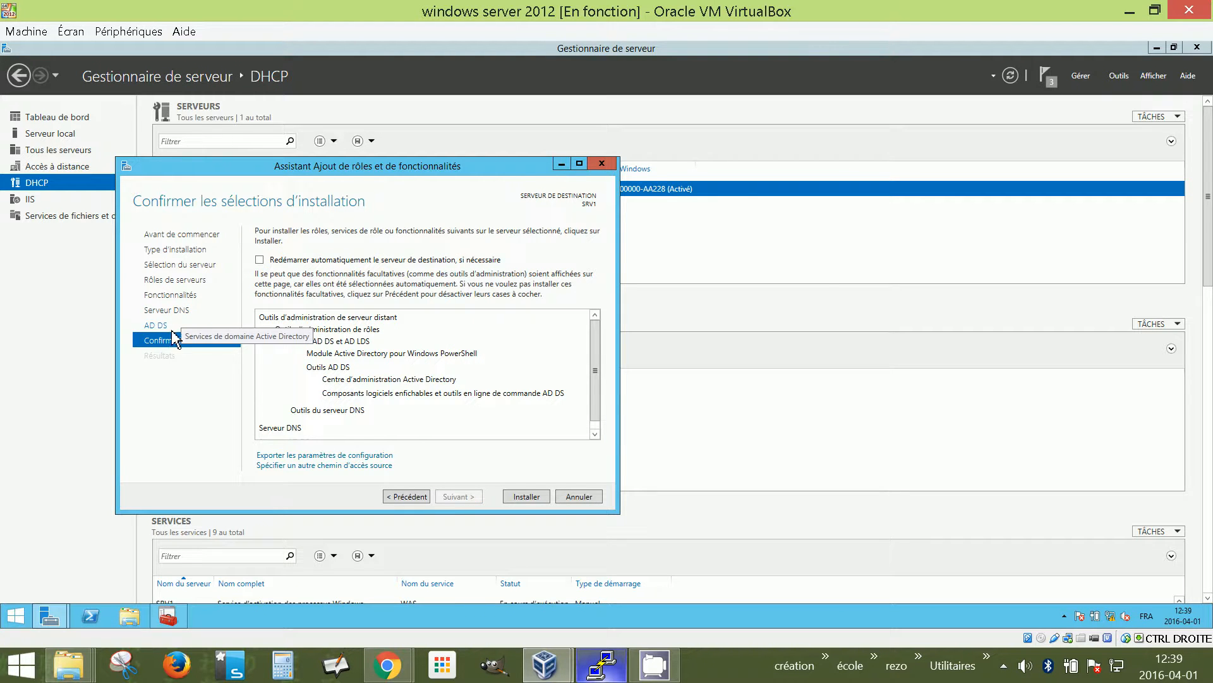
left_click(537, 500)
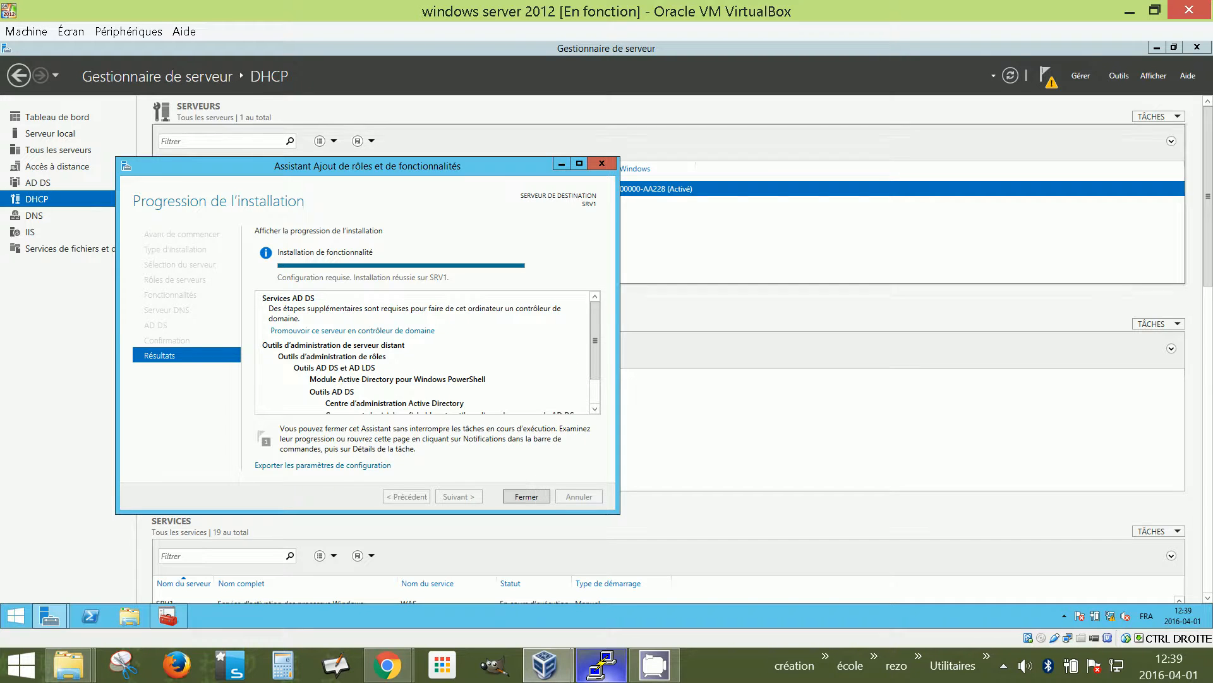
Close the finished installation and choose to promote SRV1 to a domain controller from notifications
left_click(542, 497)
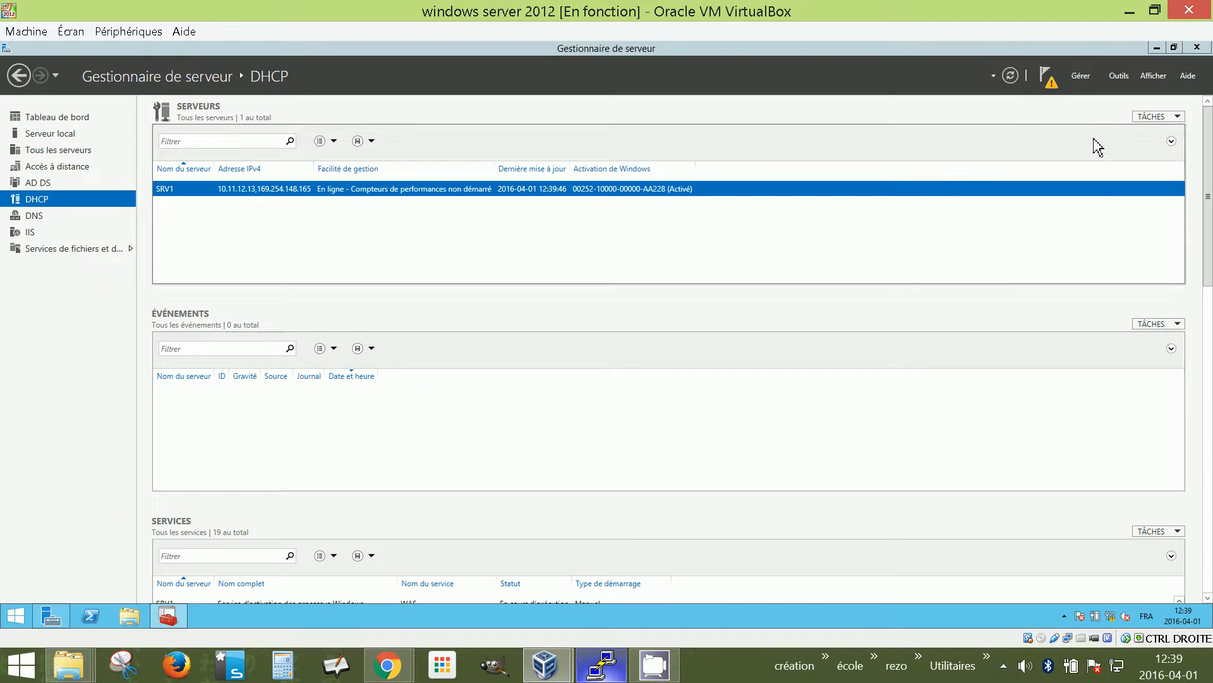
left_click(1047, 78)
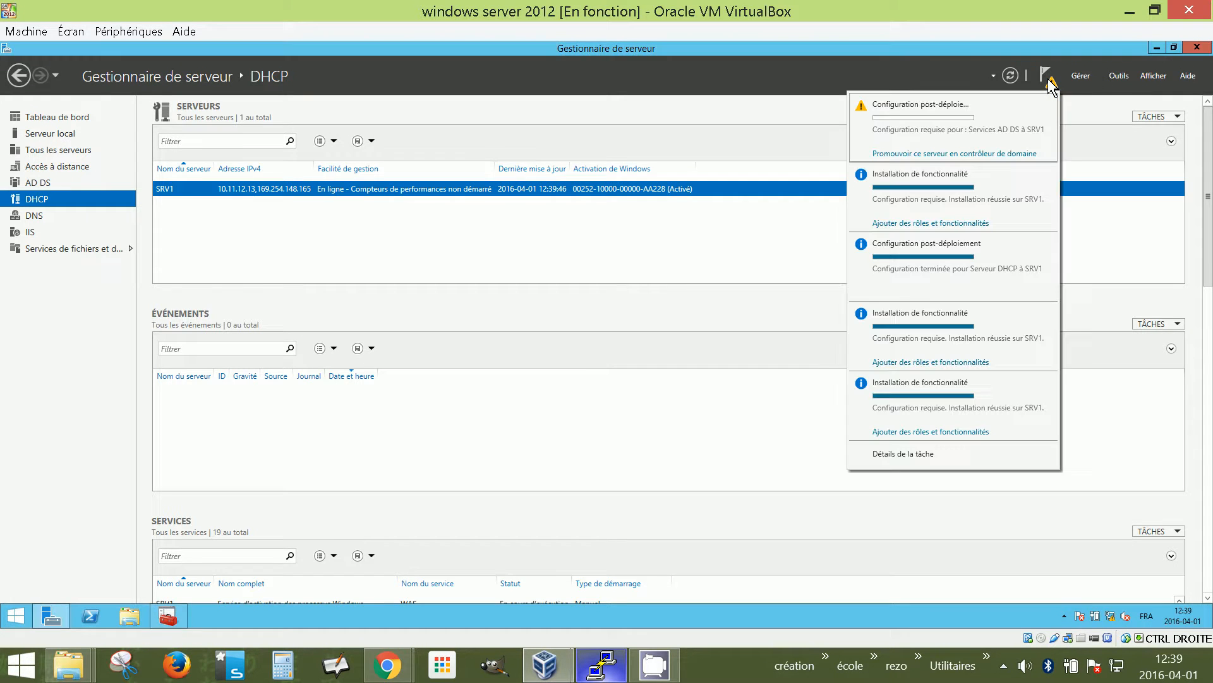
left_click(909, 154)
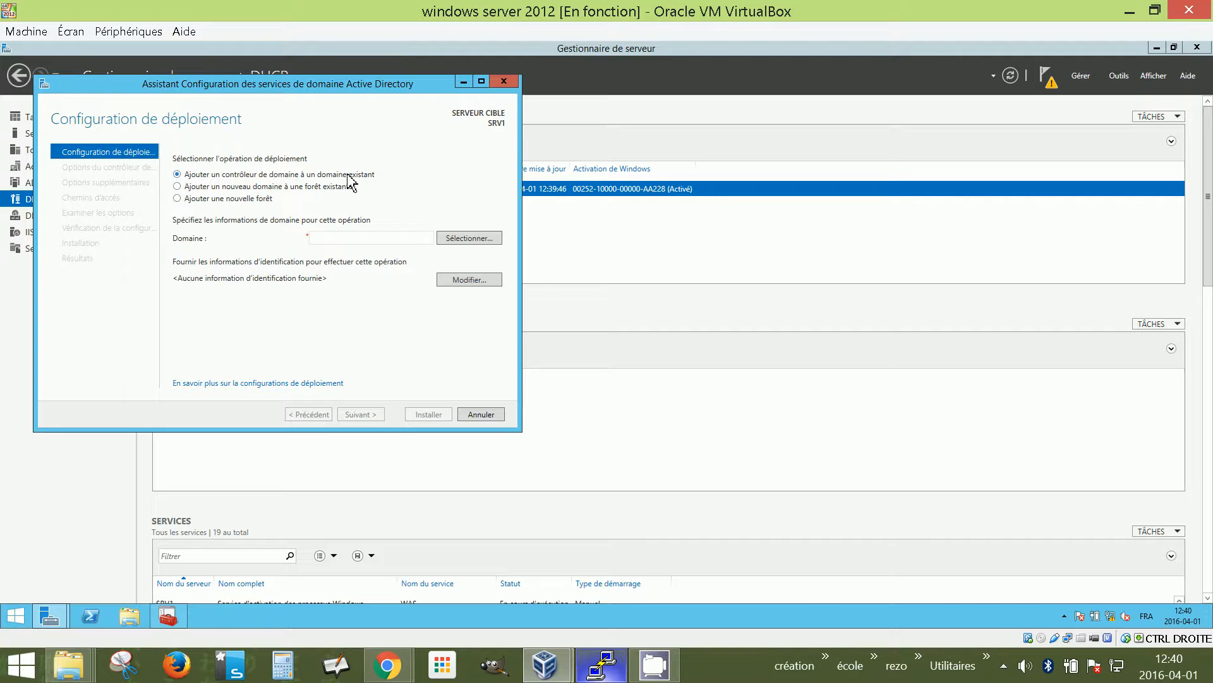
Create a new forest with root domain Faridocola.lan and continue to domain controller options
left_click(185, 201)
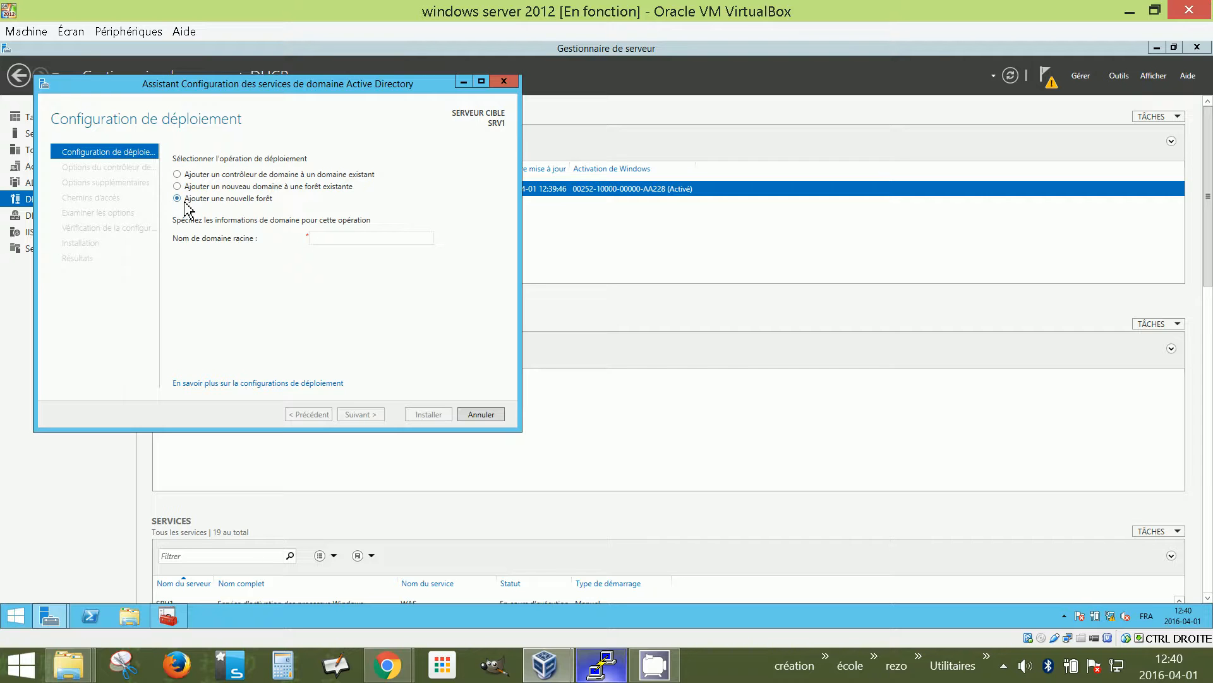
left_click(336, 244)
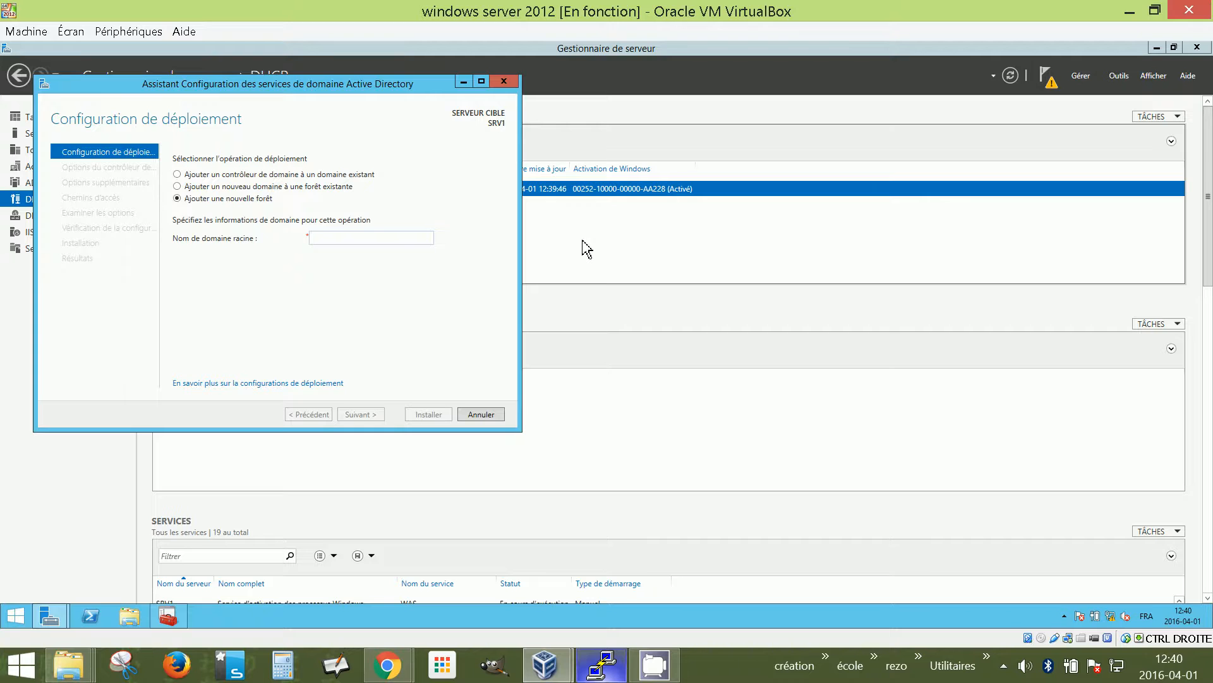
type("Farid")
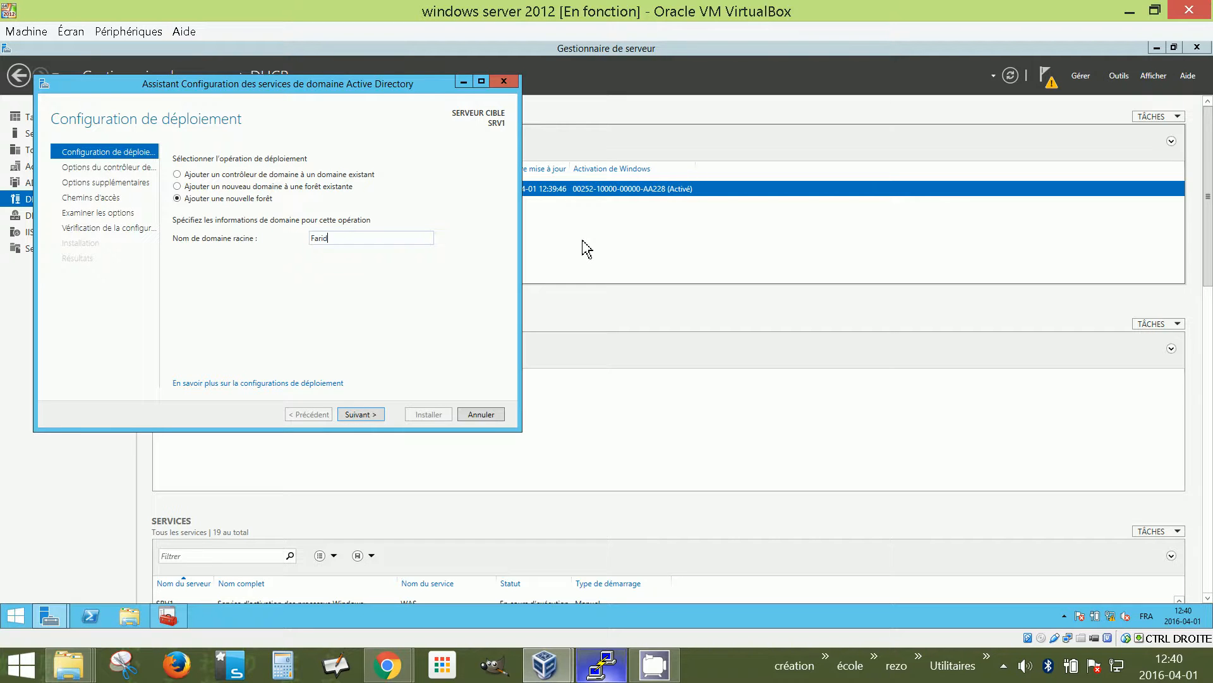
type("ocolo")
type(".lan")
left_click(377, 414)
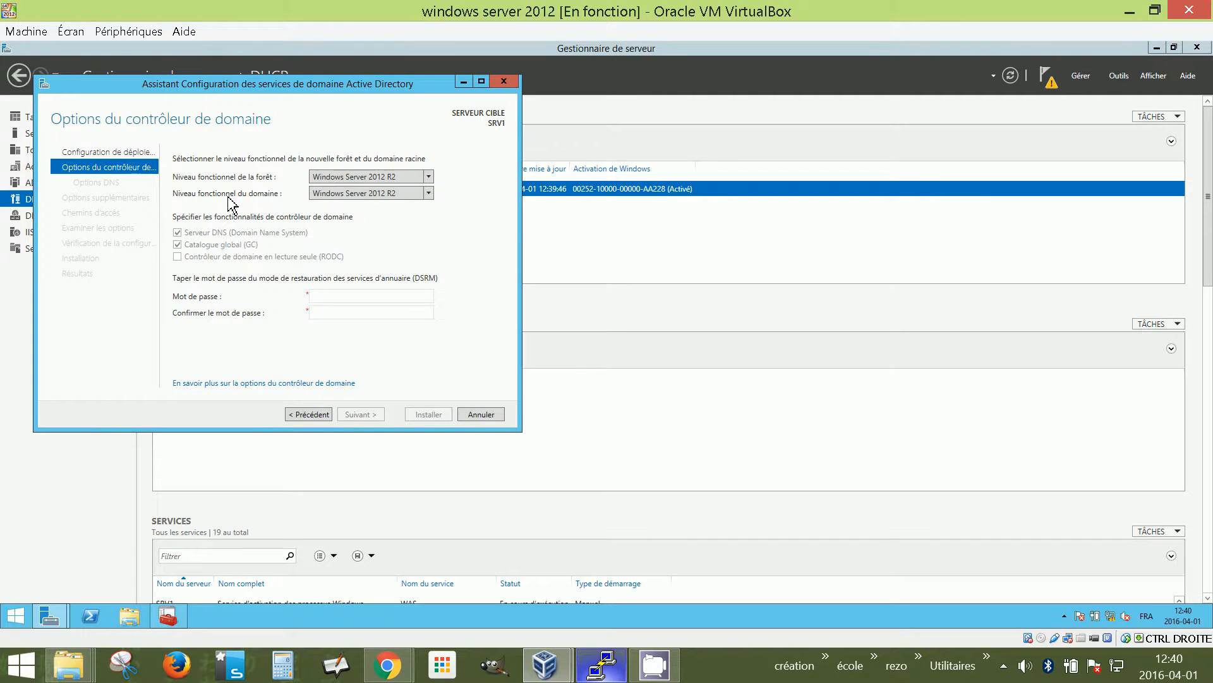
left_click(359, 181)
left_click(429, 177)
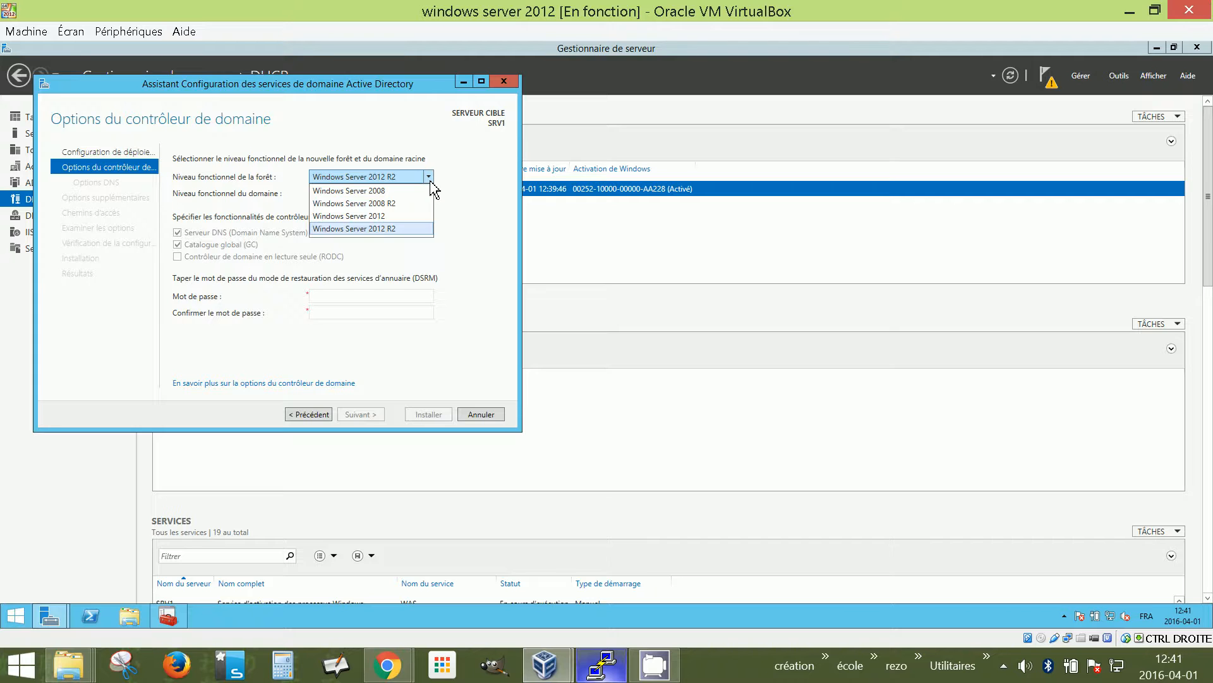
left_click(379, 228)
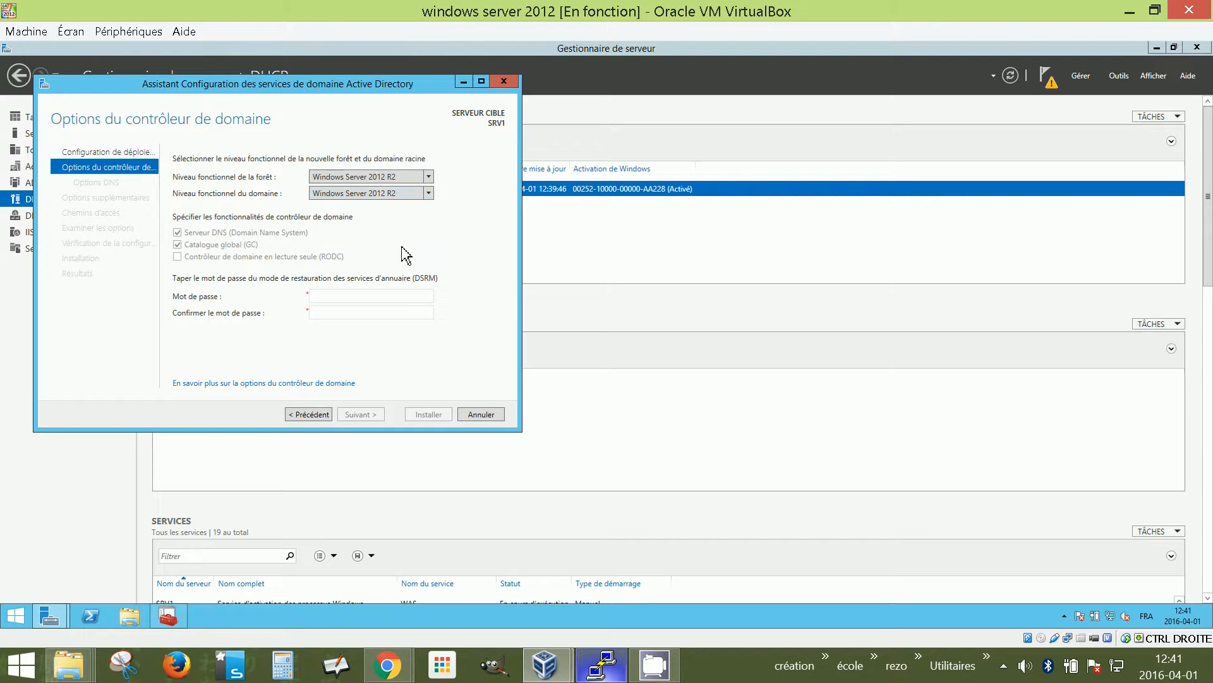
left_click(319, 298)
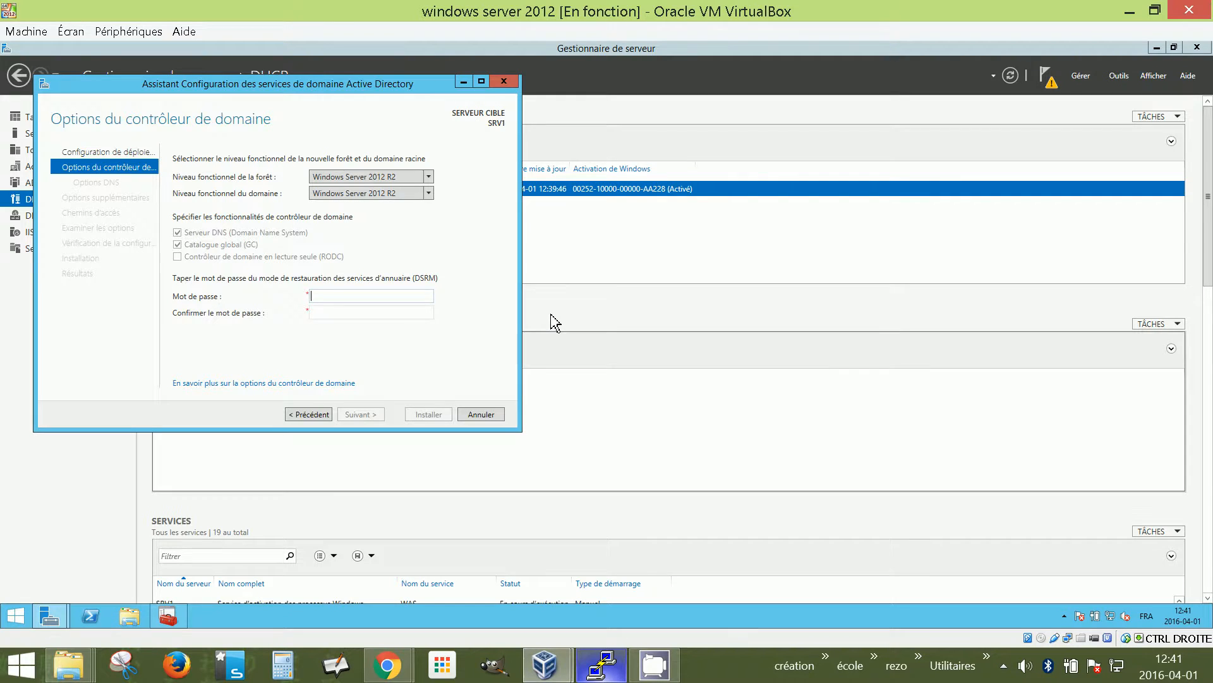
Enter the DSRM restore password and type it again in the confirmation field
type("Azerty123!")
left_click(384, 320)
type("A")
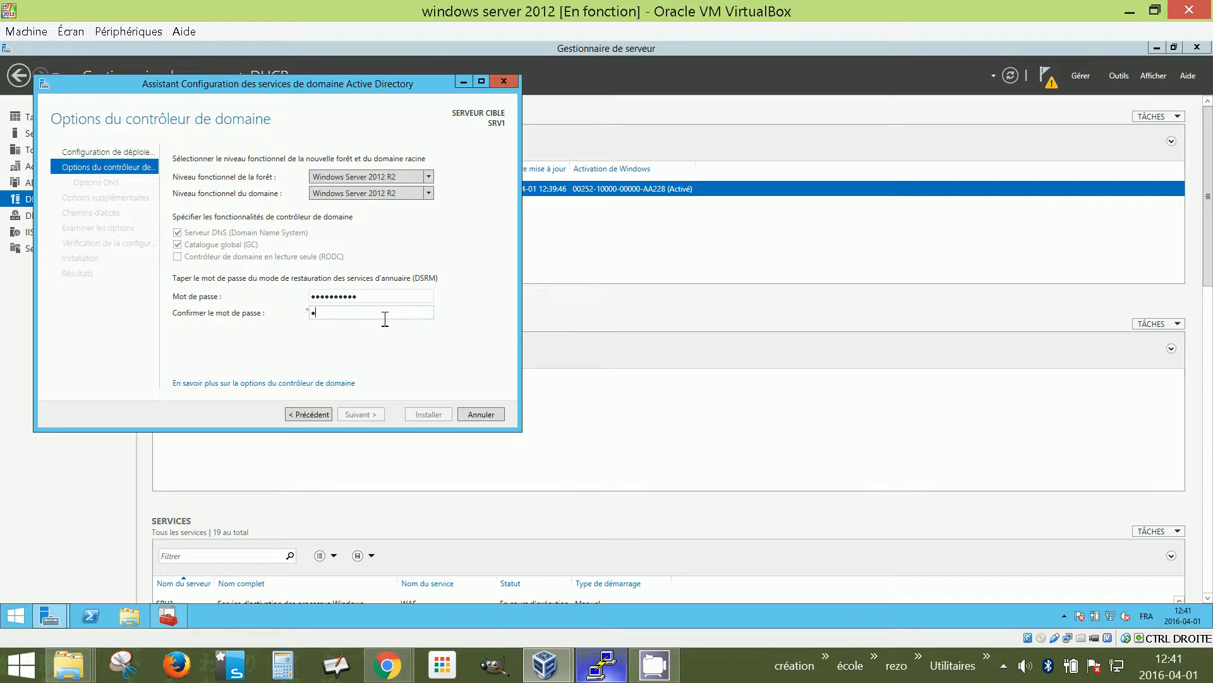
type("zerty123!")
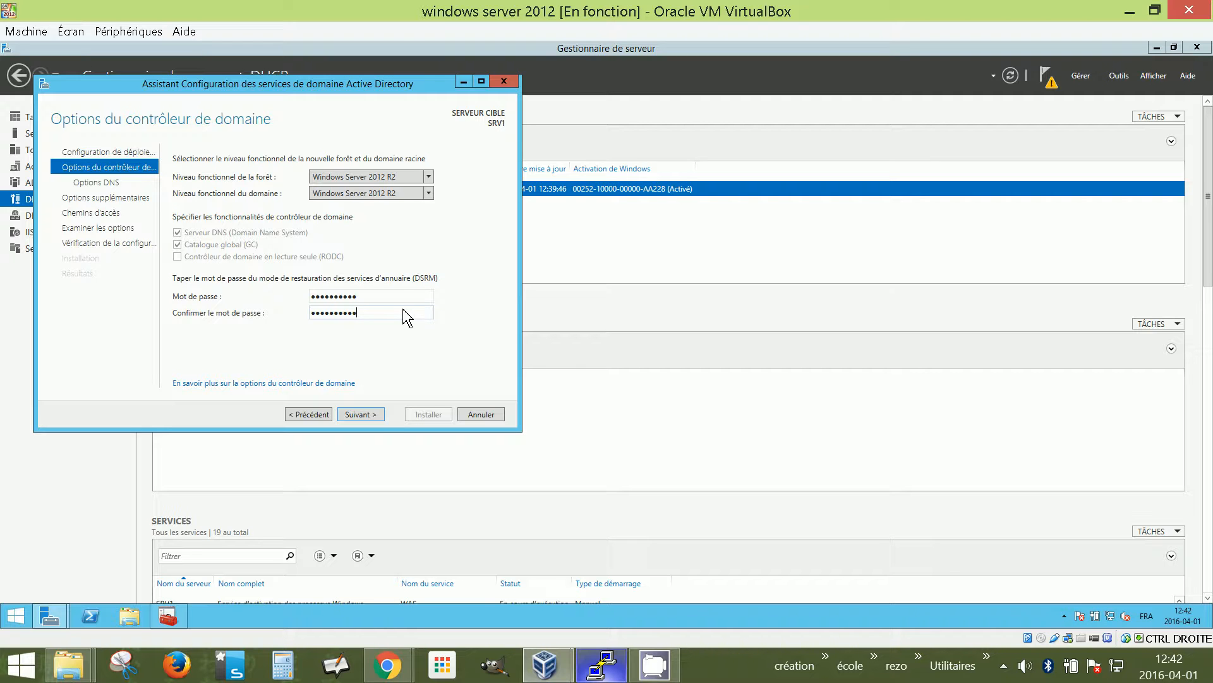
Continue past DC options, view and dismiss the DNS delegation warning, and reach Additional Options
left_click(378, 416)
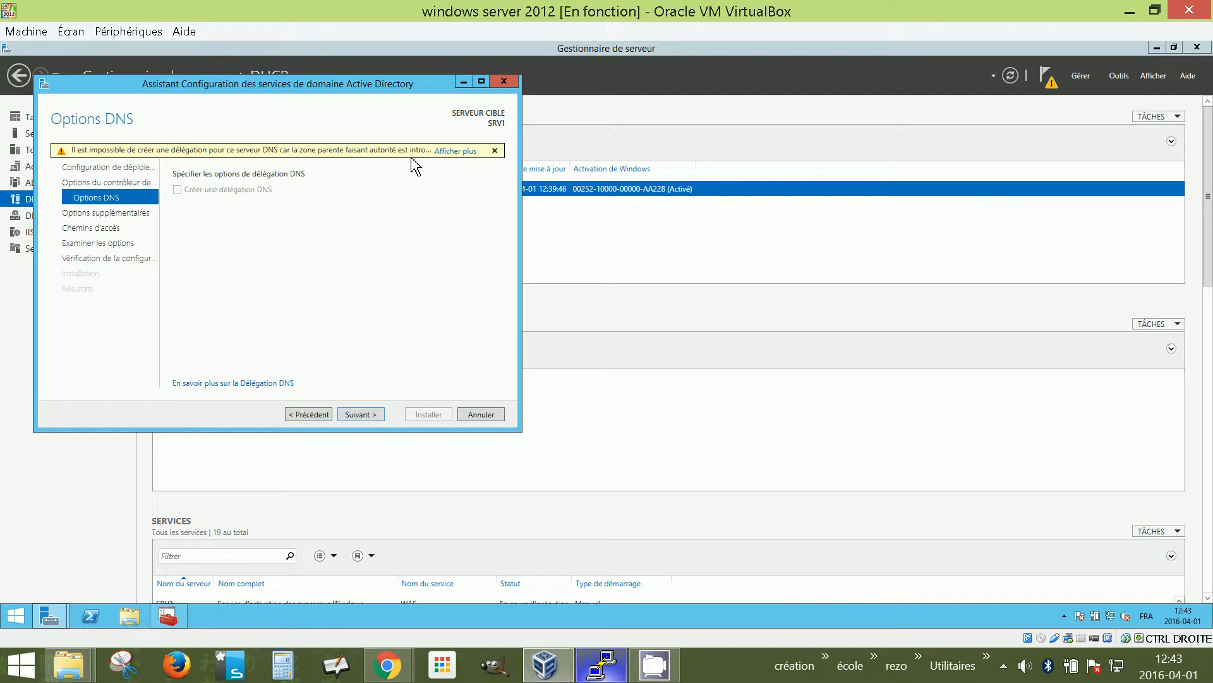
left_click(445, 163)
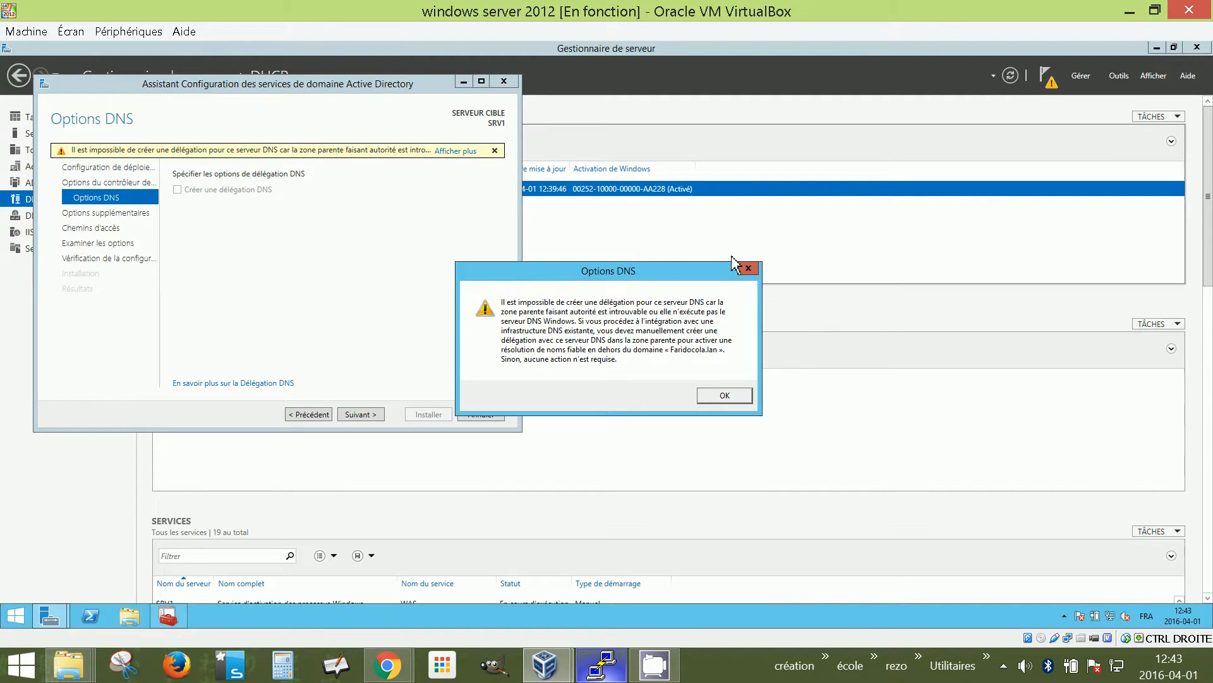
left_click(749, 269)
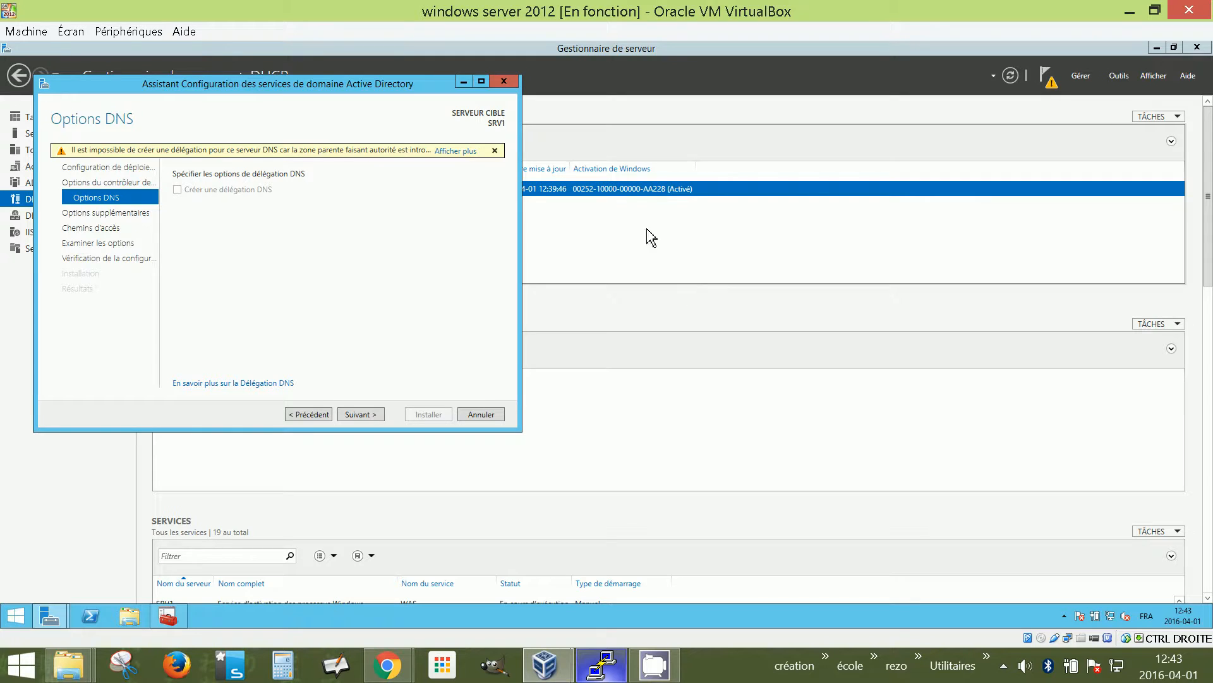
left_click(360, 415)
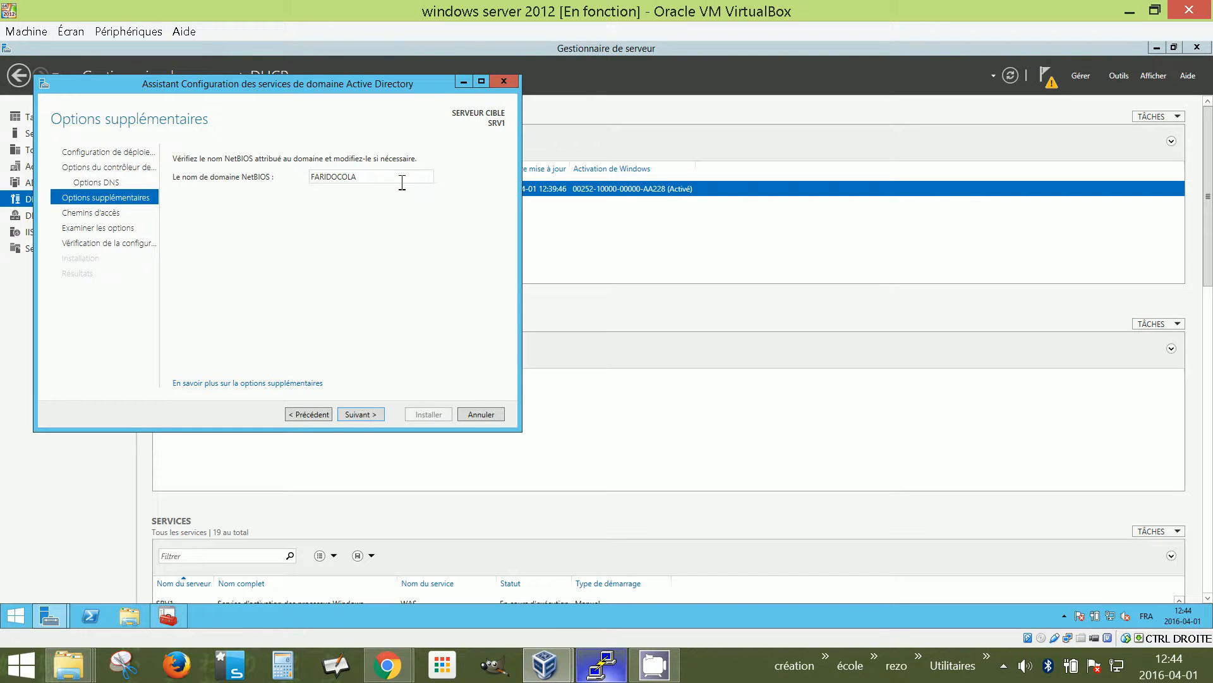
Keep FARIDOCOLA as the NetBIOS domain name and advance to the Paths page
left_click(369, 420)
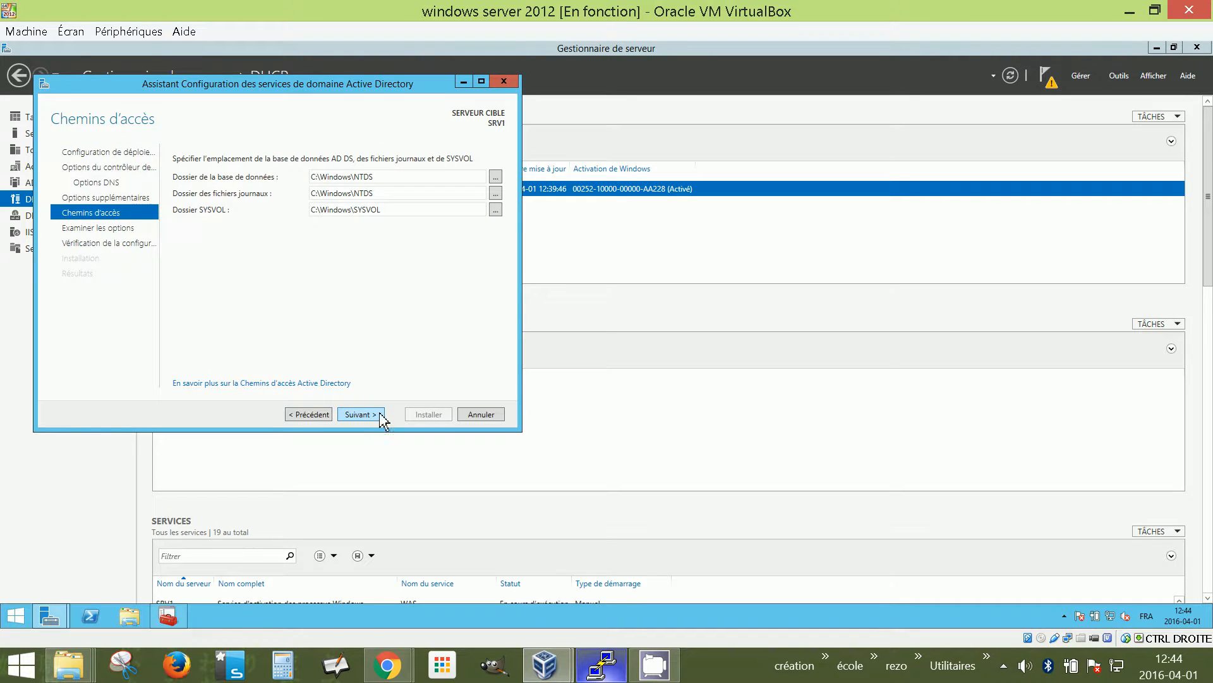
Change the database folder path's C:\Windows part to e:\AD
left_click_drag(377, 179, 314, 185)
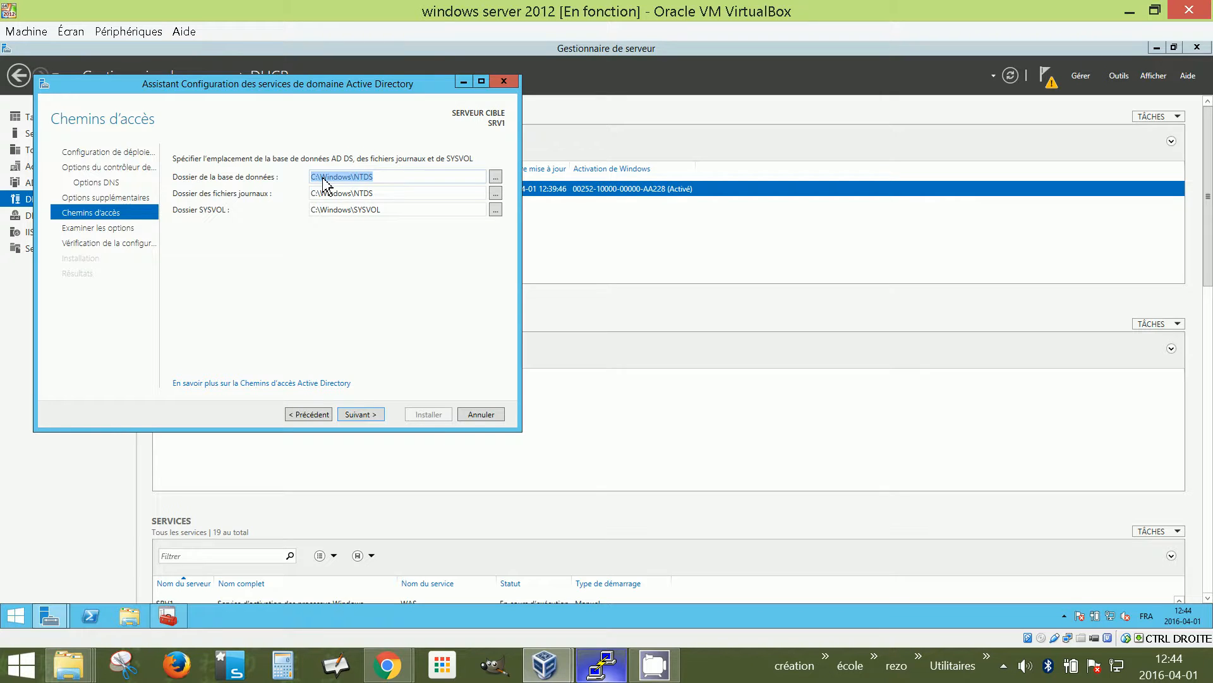
left_click(322, 181)
left_click_drag(308, 189, 307, 183)
left_click(355, 180)
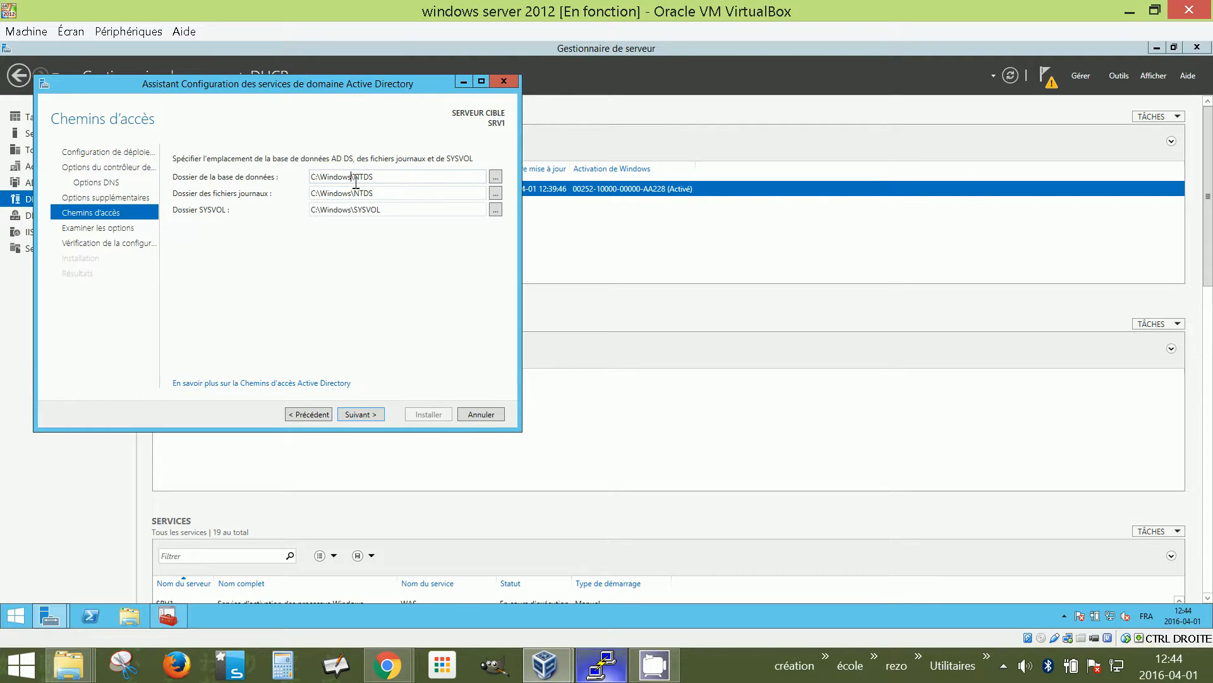
left_click_drag(356, 179, 291, 184)
type("e:\\AD")
Take C:\Windows from the log path and paste it back over e:\AD in the database path
left_click_drag(374, 193, 278, 197)
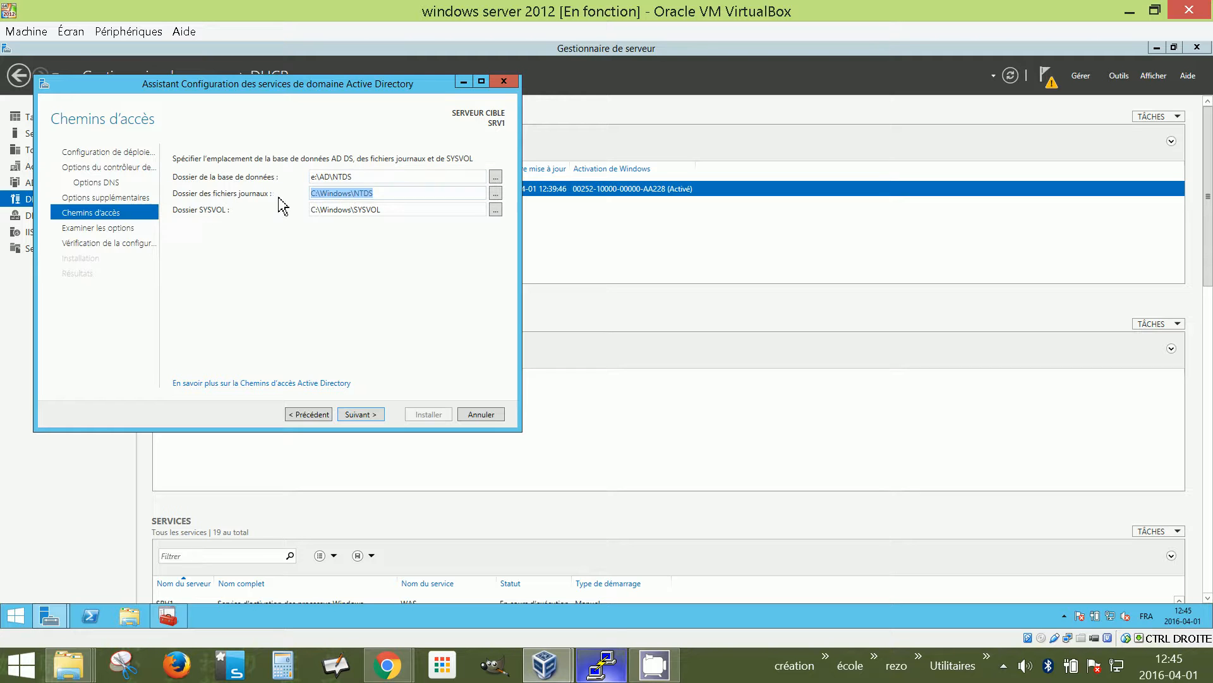
left_click(337, 194)
left_click_drag(352, 194, 262, 200)
key("ctrl+c")
double_click(330, 179)
left_click(333, 179)
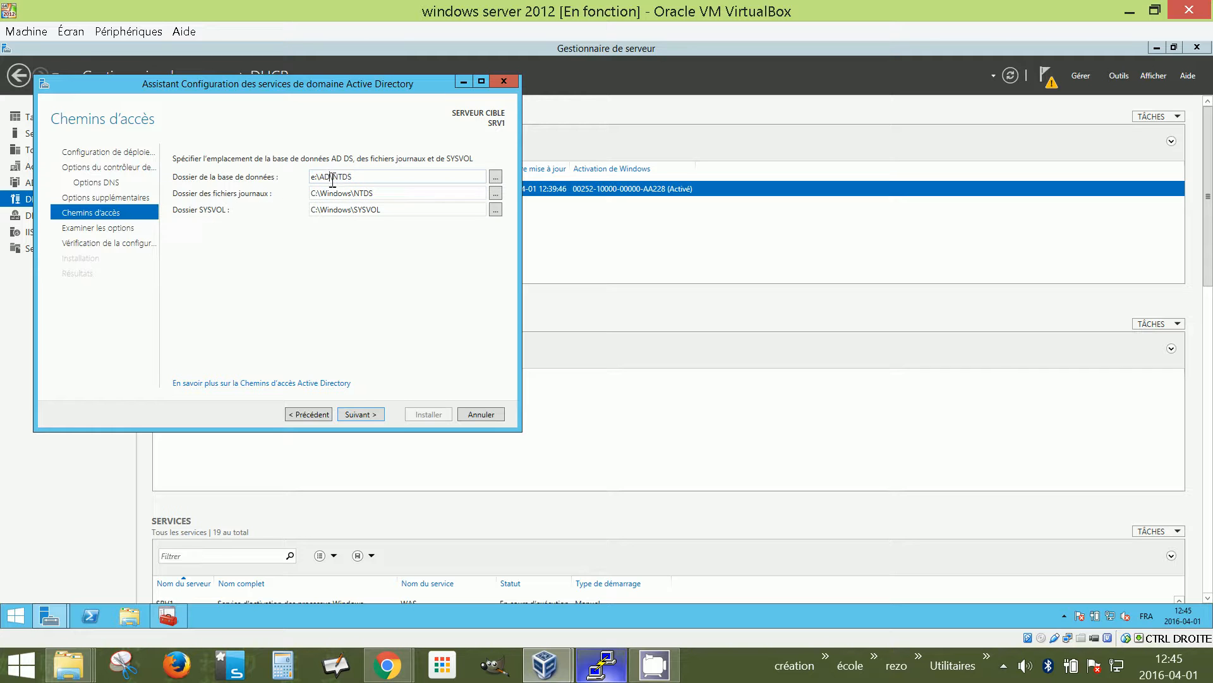
left_click_drag(332, 179, 297, 190)
key("ctrl+v")
Advance past the Paths and Review Options pages to the prerequisite check, which reports all checks passed
left_click(370, 414)
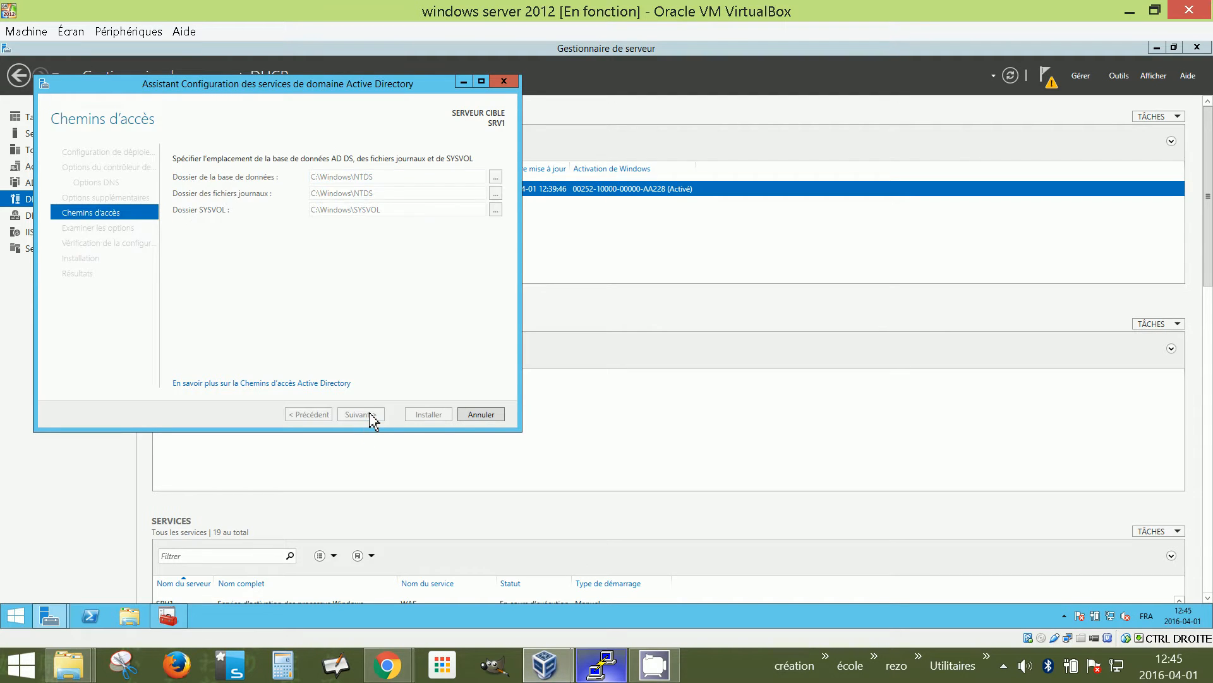
left_click(374, 418)
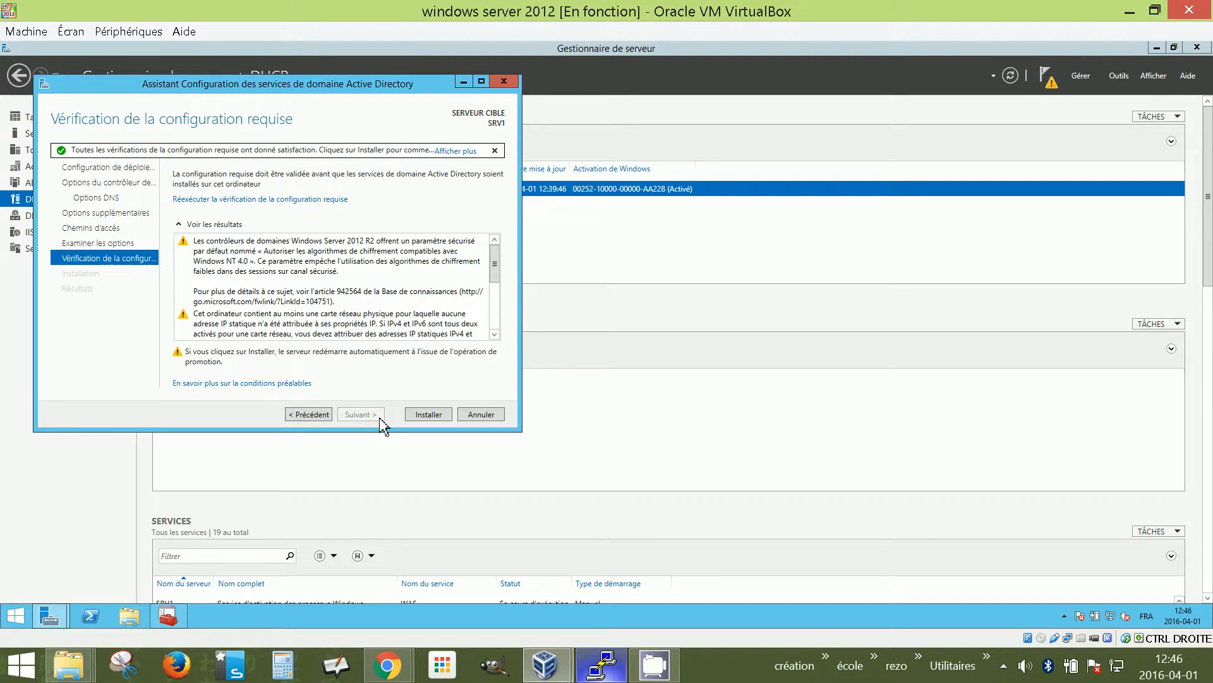
left_click(202, 260)
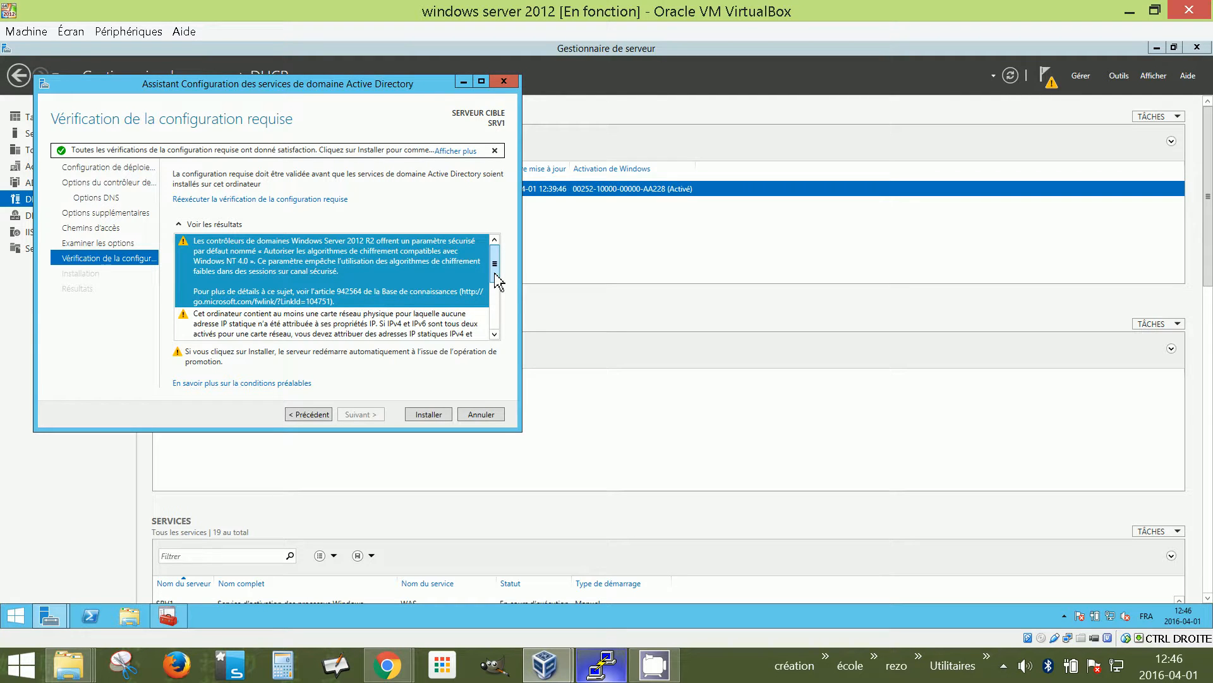
scroll(503, 275, "down", 1)
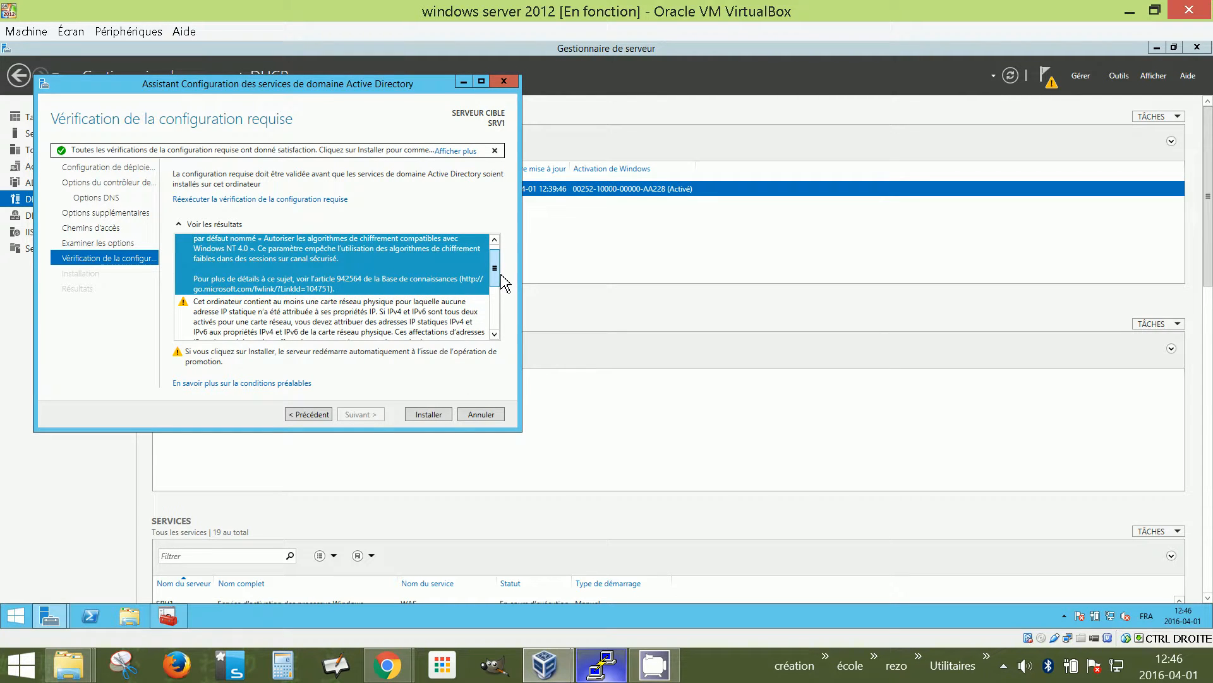
scroll(503, 278, "up", 1)
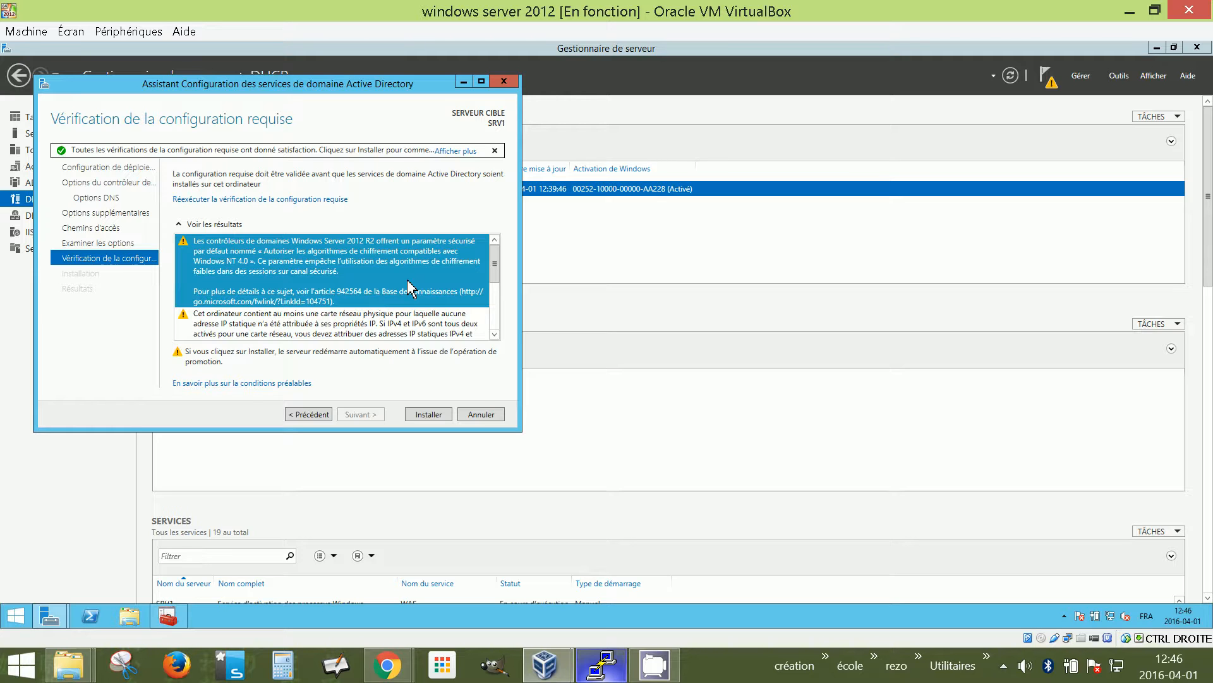
left_click(494, 335)
left_click(496, 335)
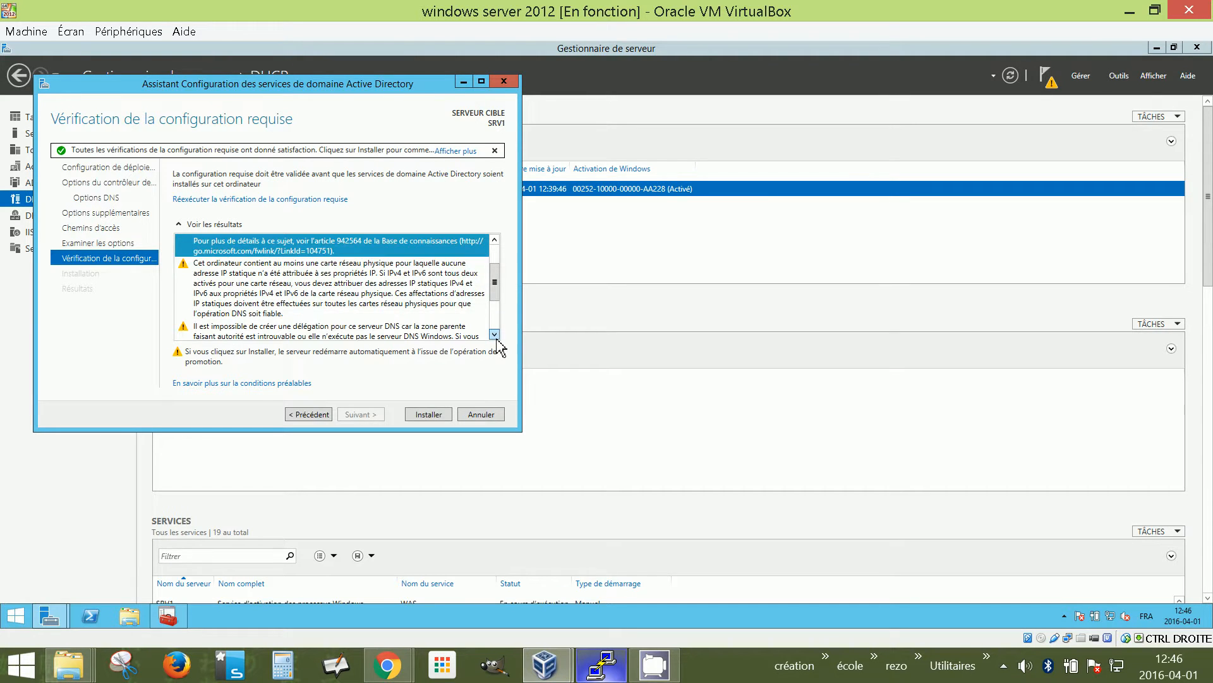
left_click(303, 297)
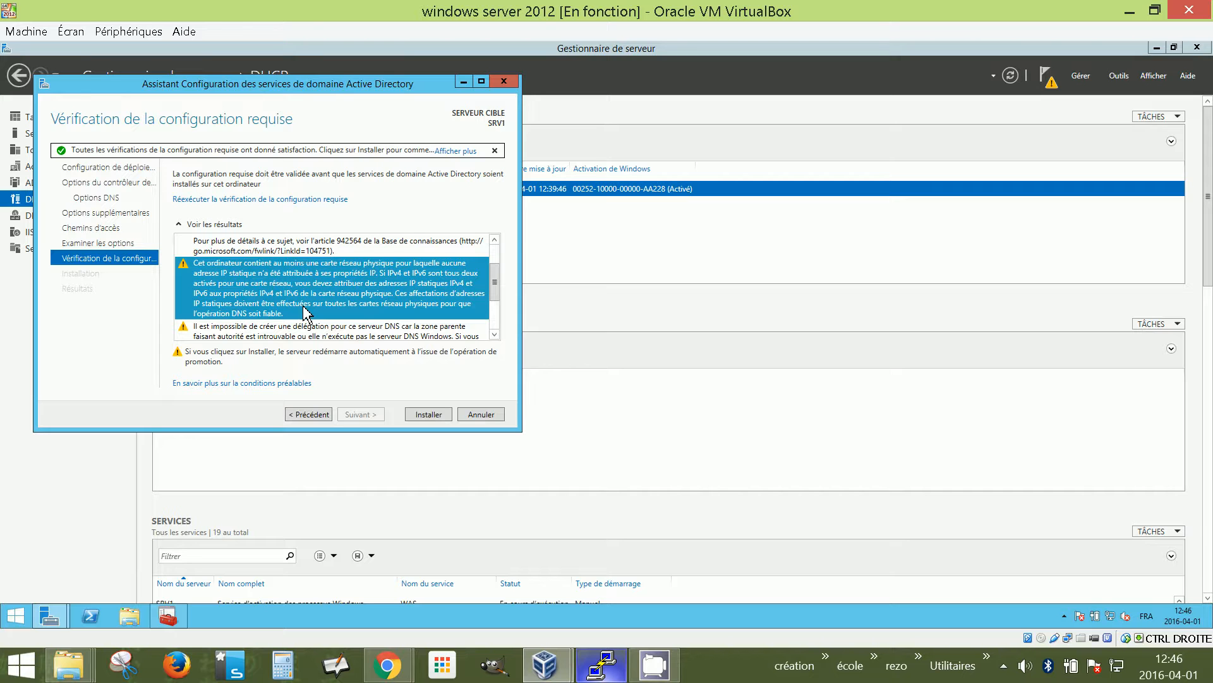
scroll(304, 311, "down", 2)
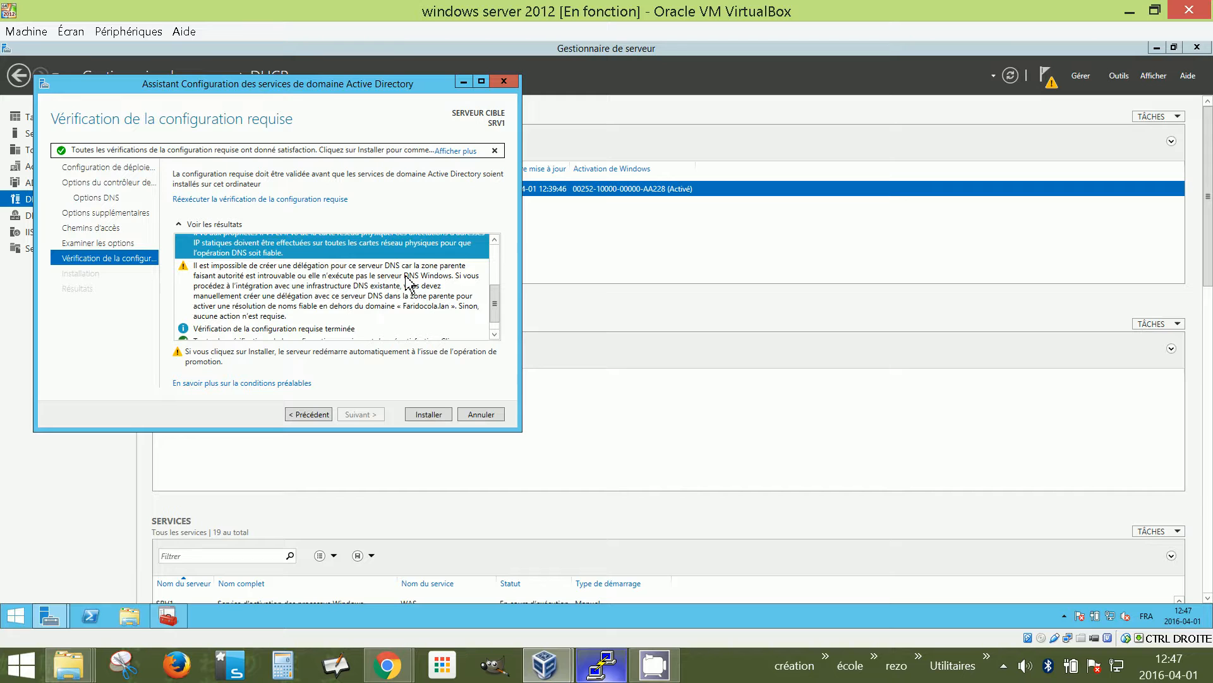
scroll(409, 286, "down", 1)
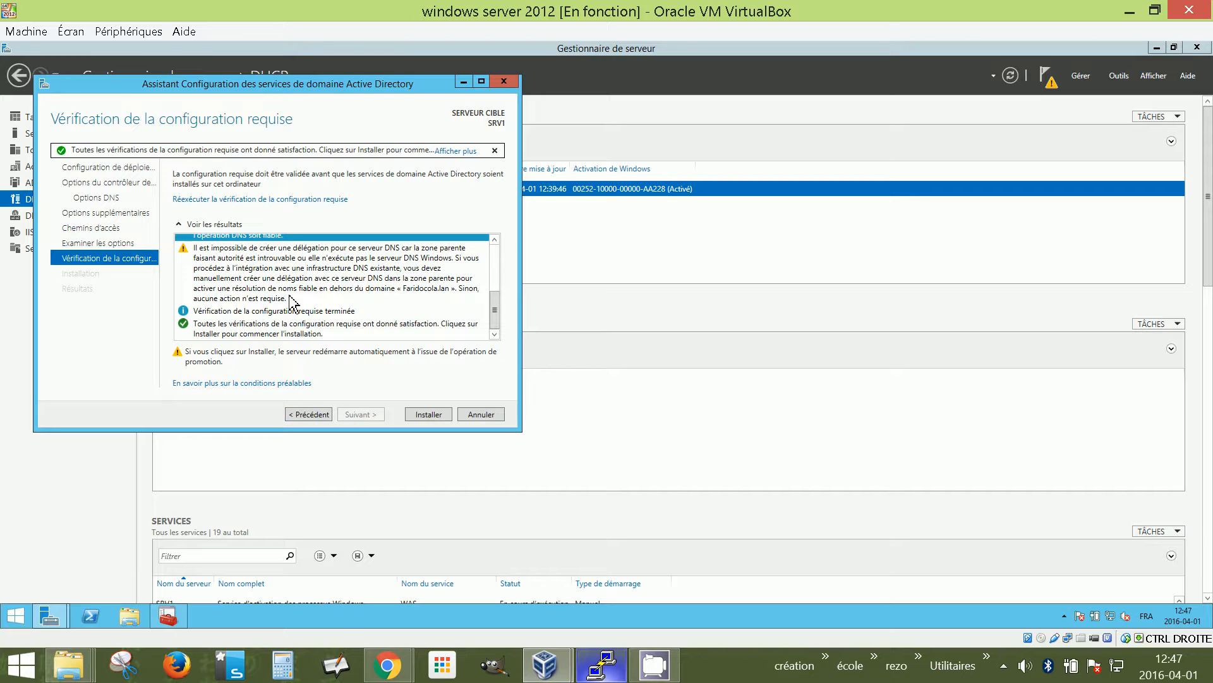
Install AD DS so SRV1 is promoted to a domain controller and a restart is announced
left_click(440, 418)
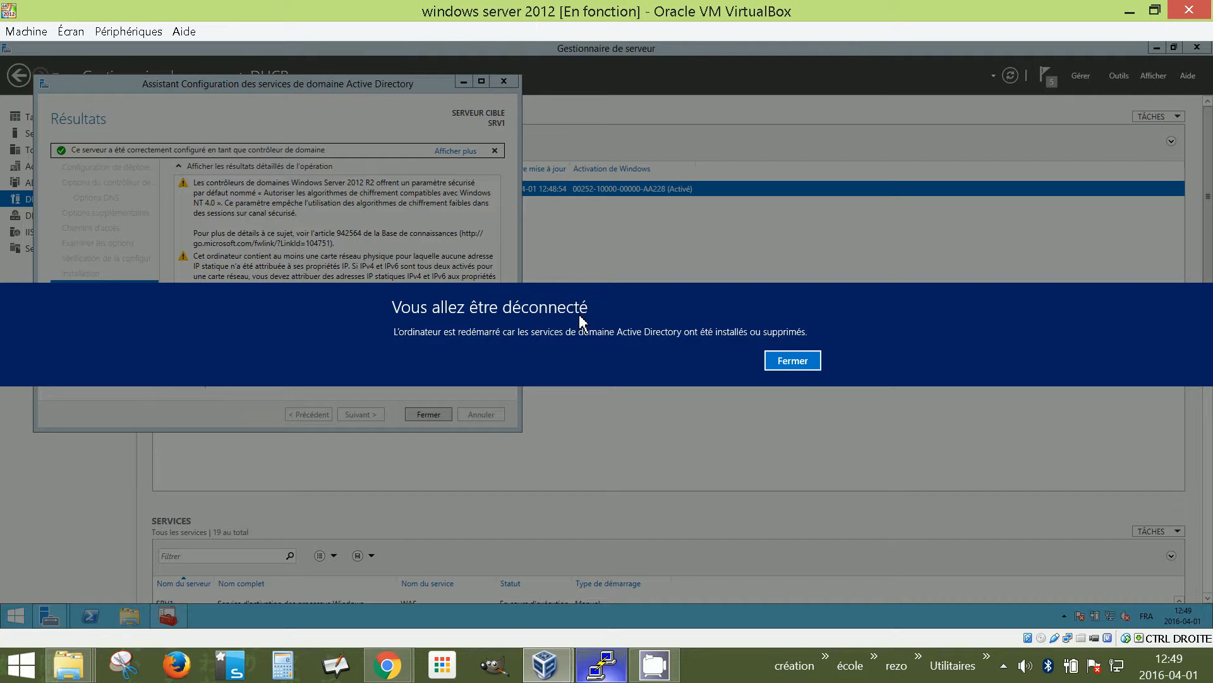
Close the sign-out notice and let the server restart to the lock screen
left_click(799, 364)
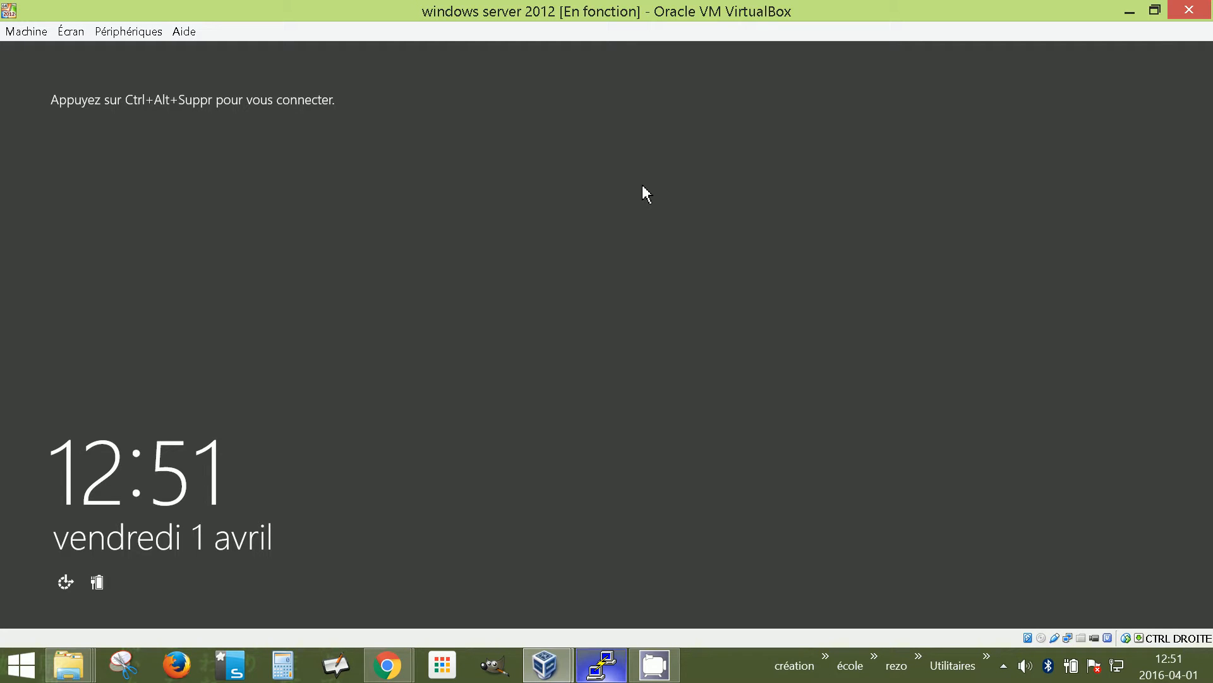
Send Ctrl+Alt+Del from the VirtualBox Machine menu and enter the domain Administrator password
left_click(127, 31)
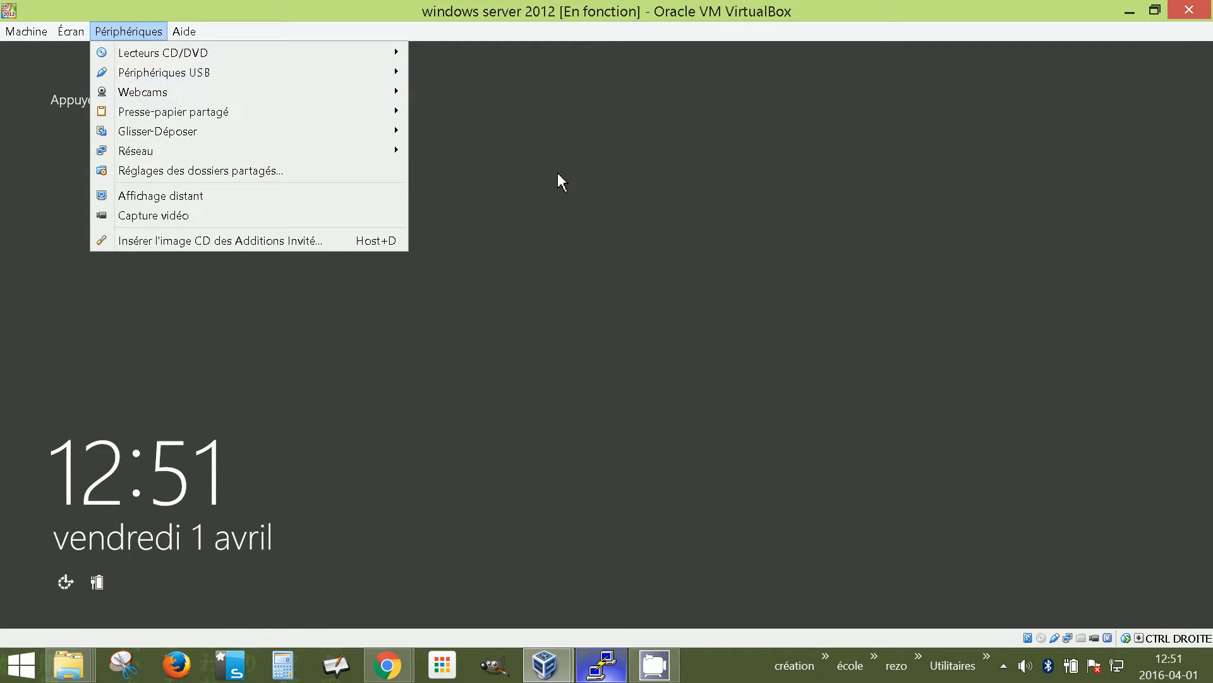
left_click(553, 173)
left_click(132, 36)
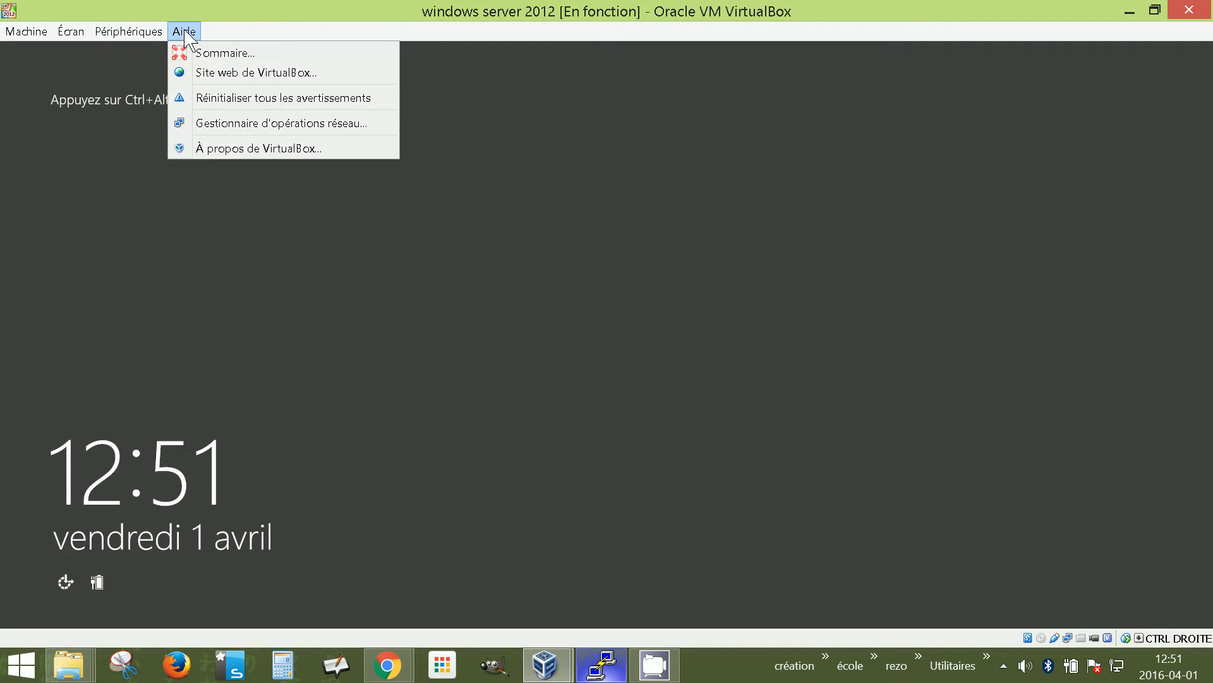
mouse_move(48, 32)
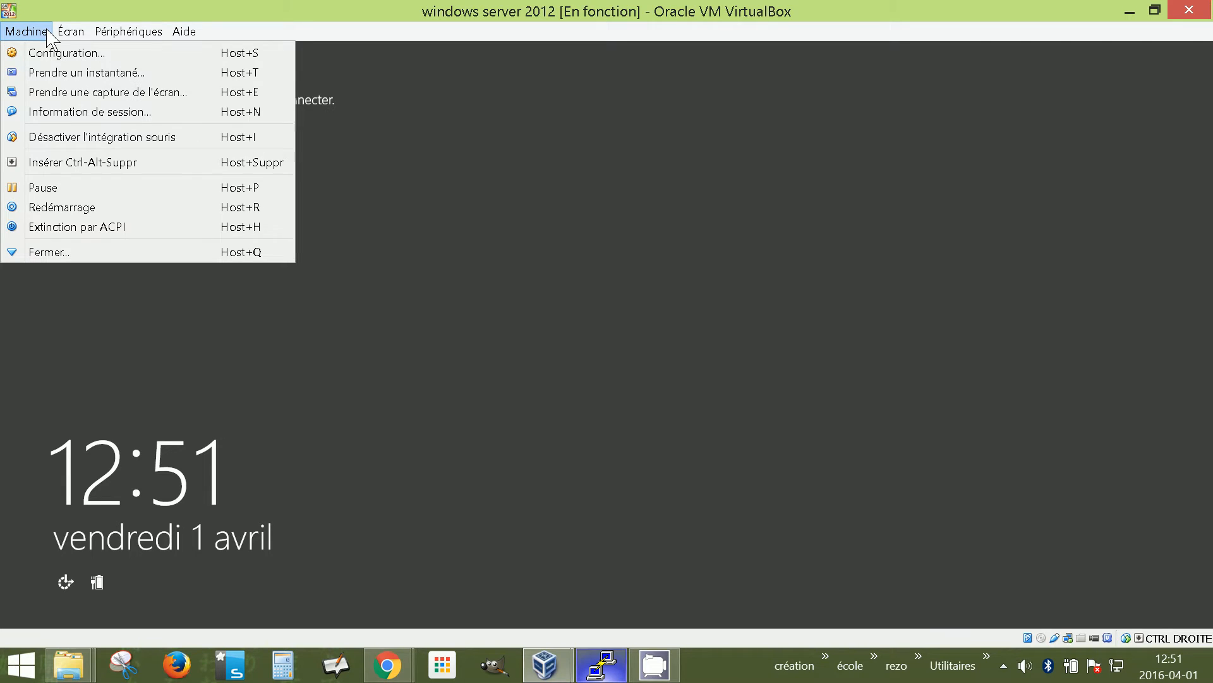
left_click(73, 162)
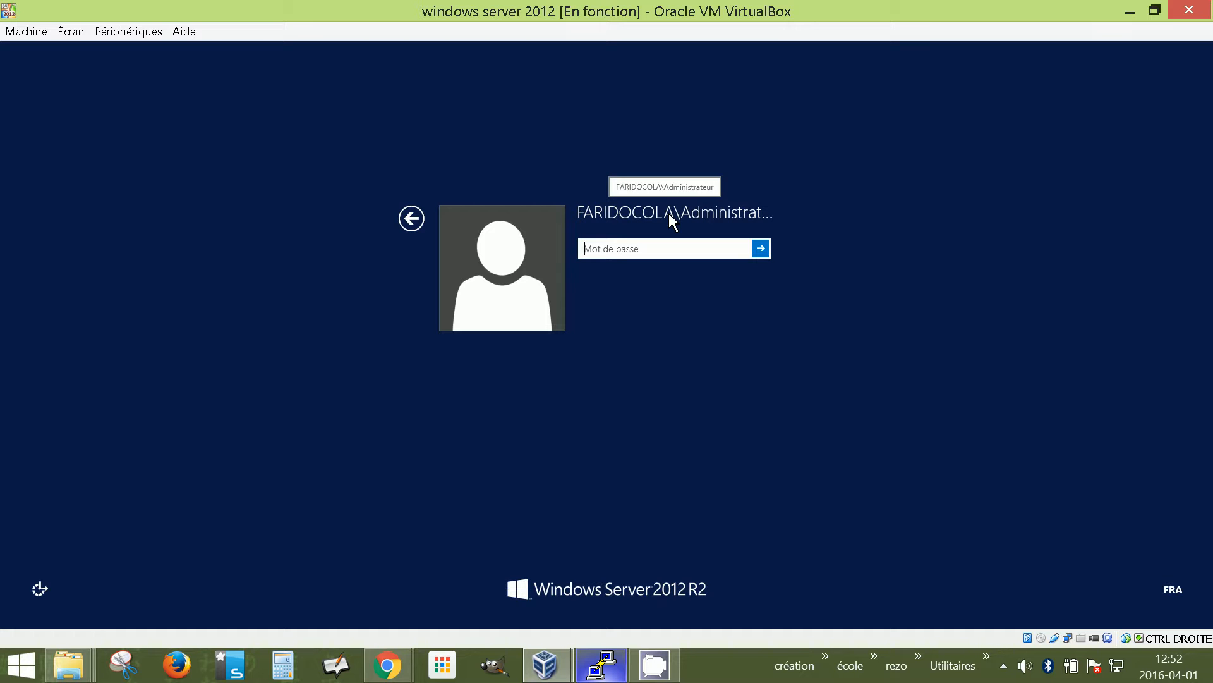
type("•")
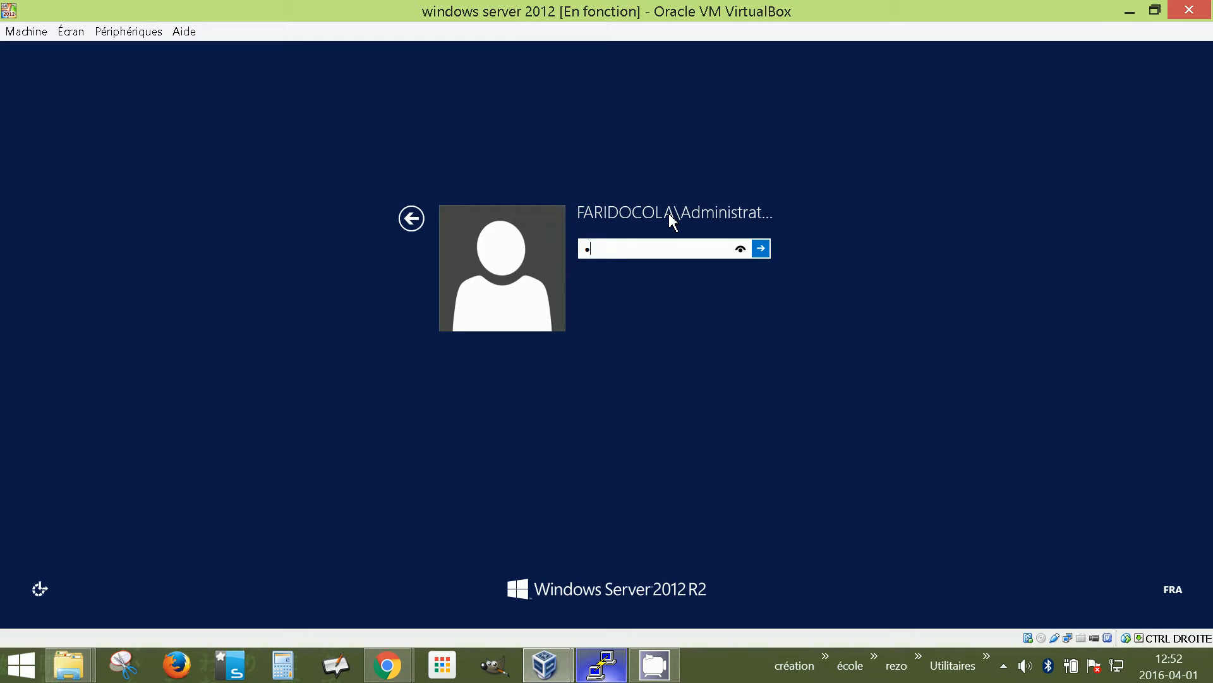
type("•••••••••")
Sign in as domain Administrator and minimize Server Manager to reveal the desktop
key("Return")
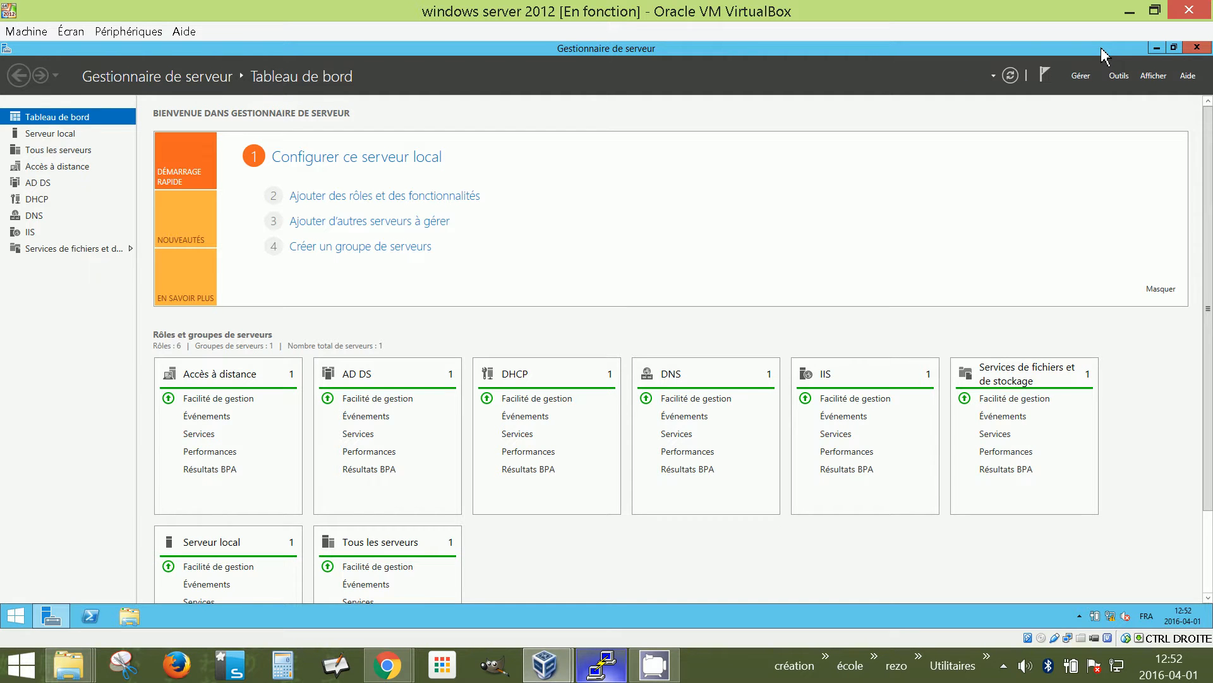
left_click(1158, 49)
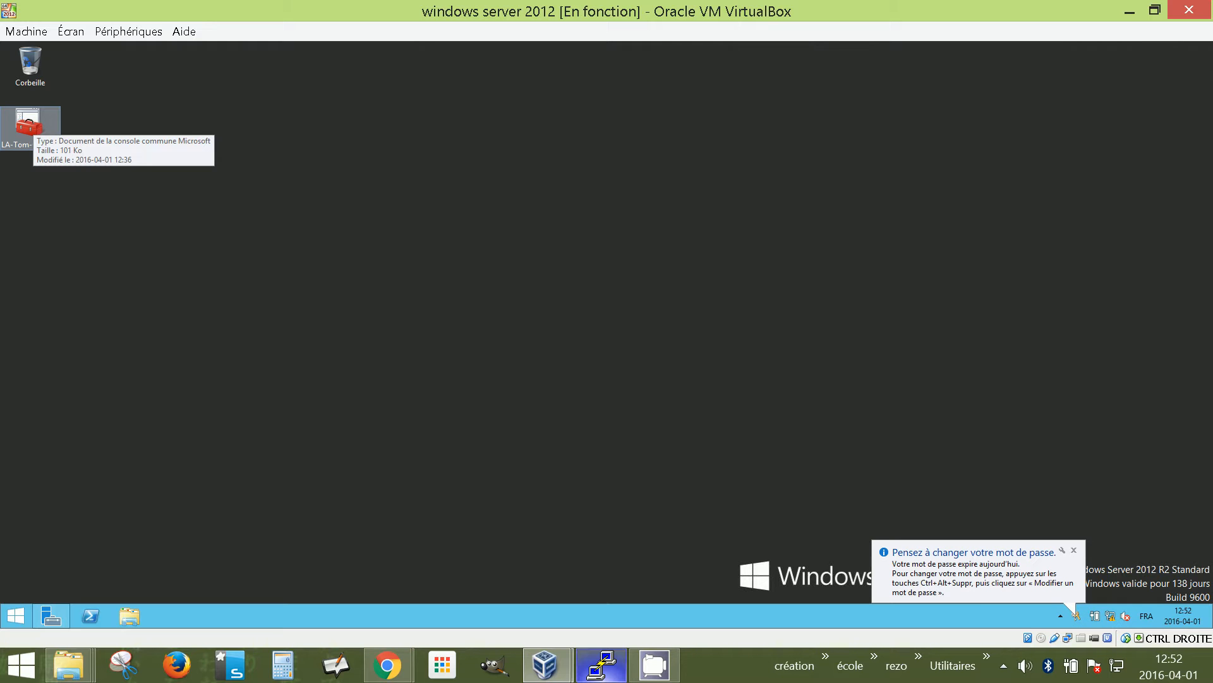
Open LA-Tom-Console, remove and re-add the DHCP snap-in, and expand it to srv1.faridocola.lan
double_click(29, 123)
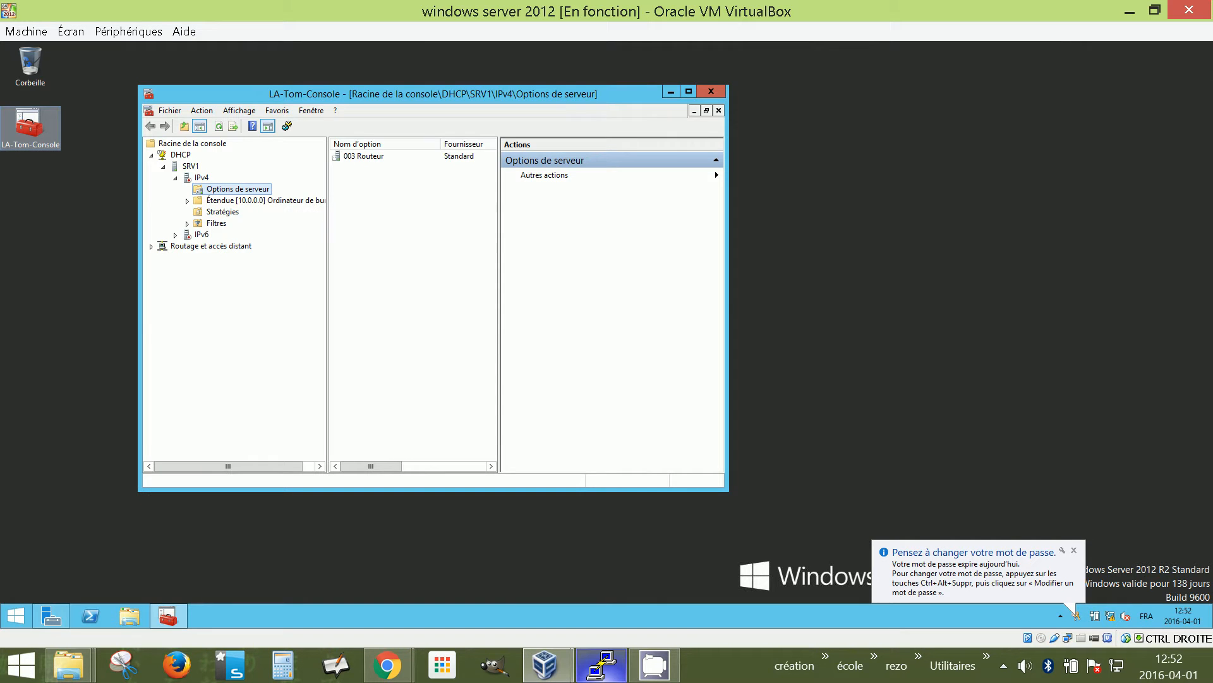
left_click(689, 91)
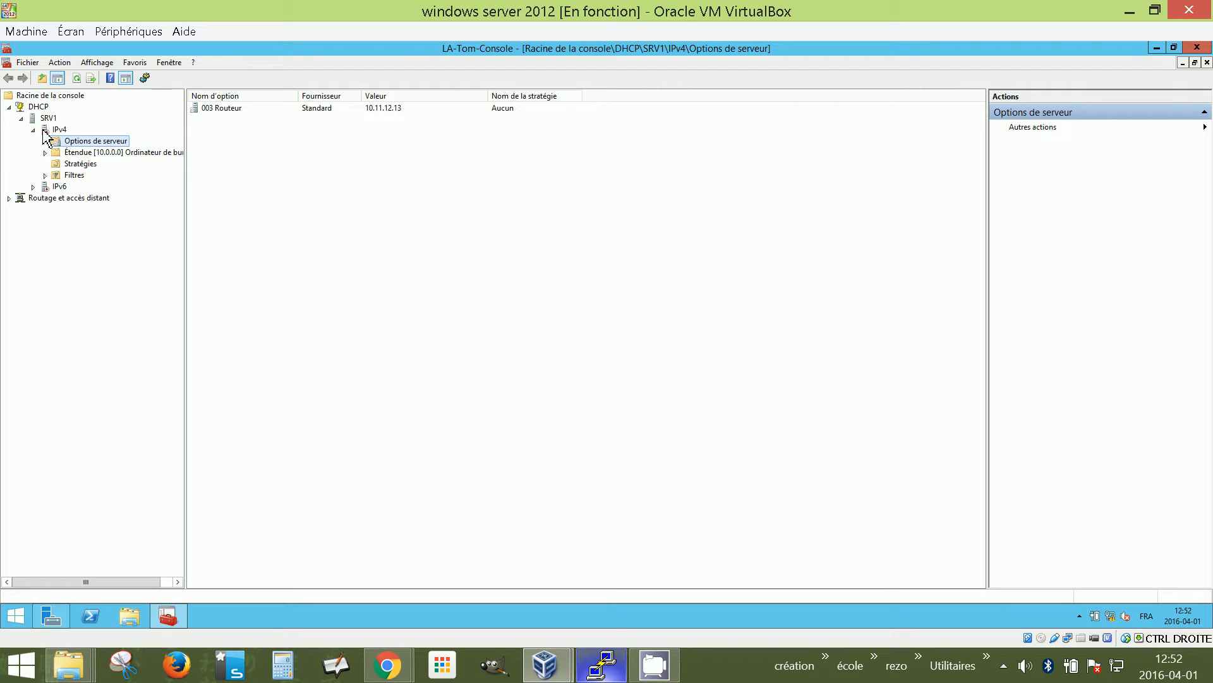
left_click(28, 62)
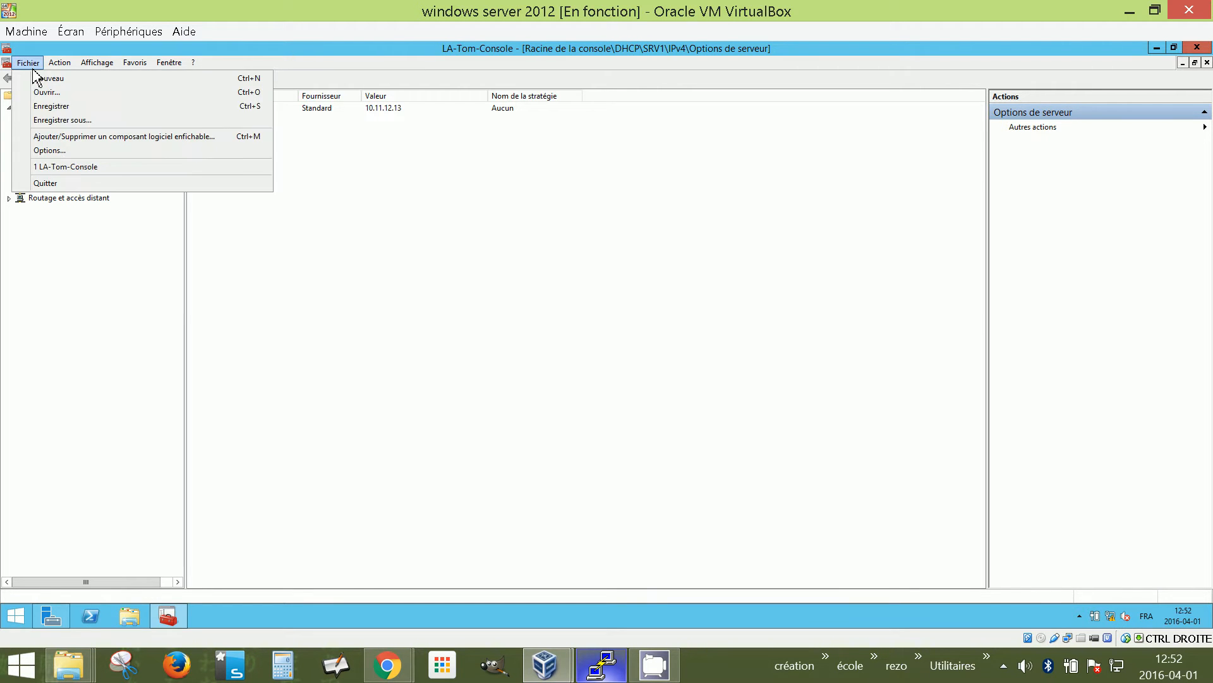
left_click(50, 139)
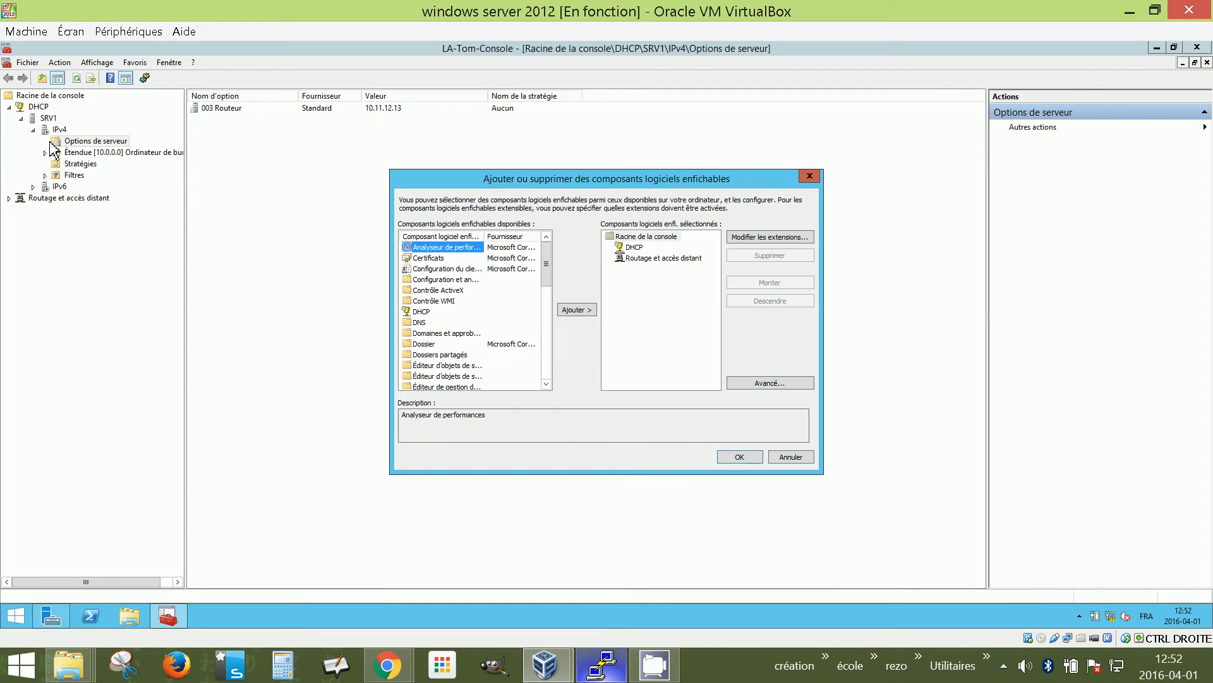
left_click(637, 247)
left_click(770, 256)
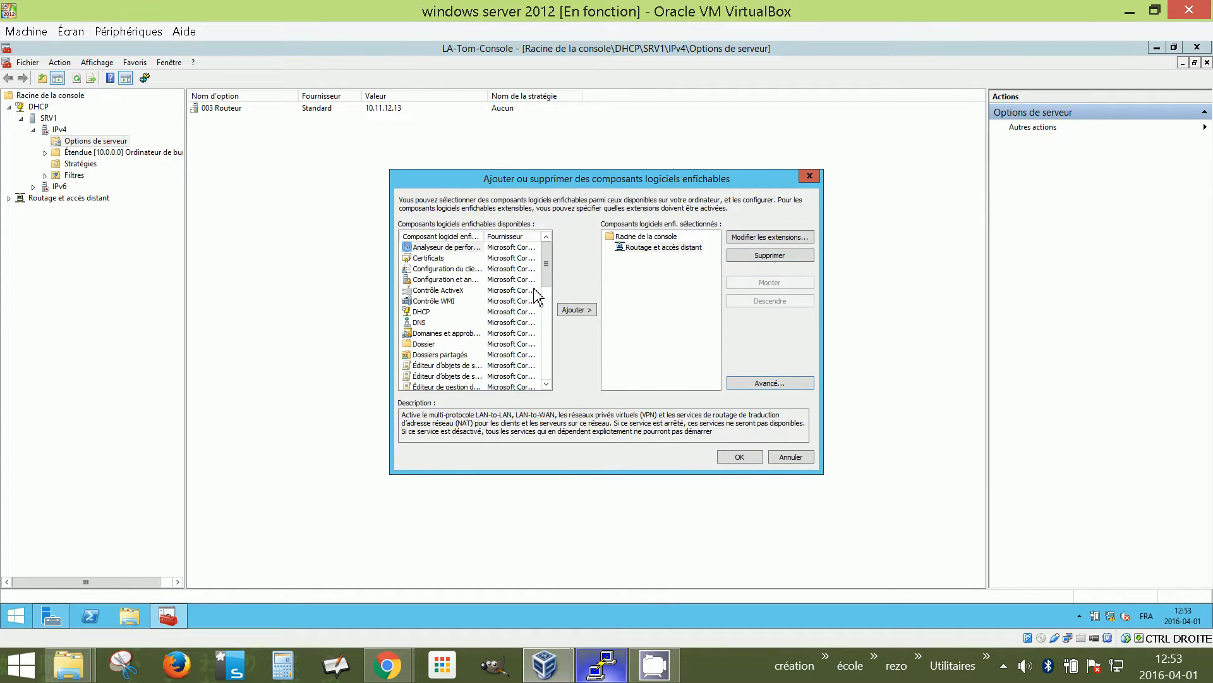
left_click(430, 313)
left_click(585, 311)
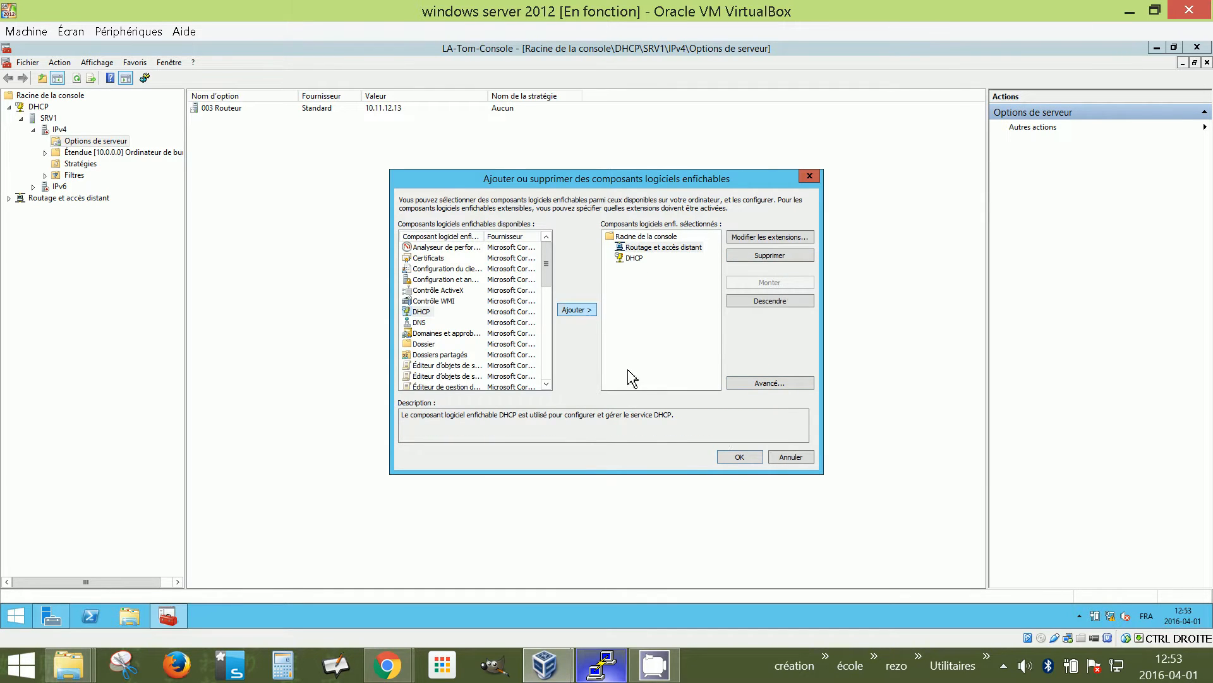
left_click(741, 457)
left_click(9, 118)
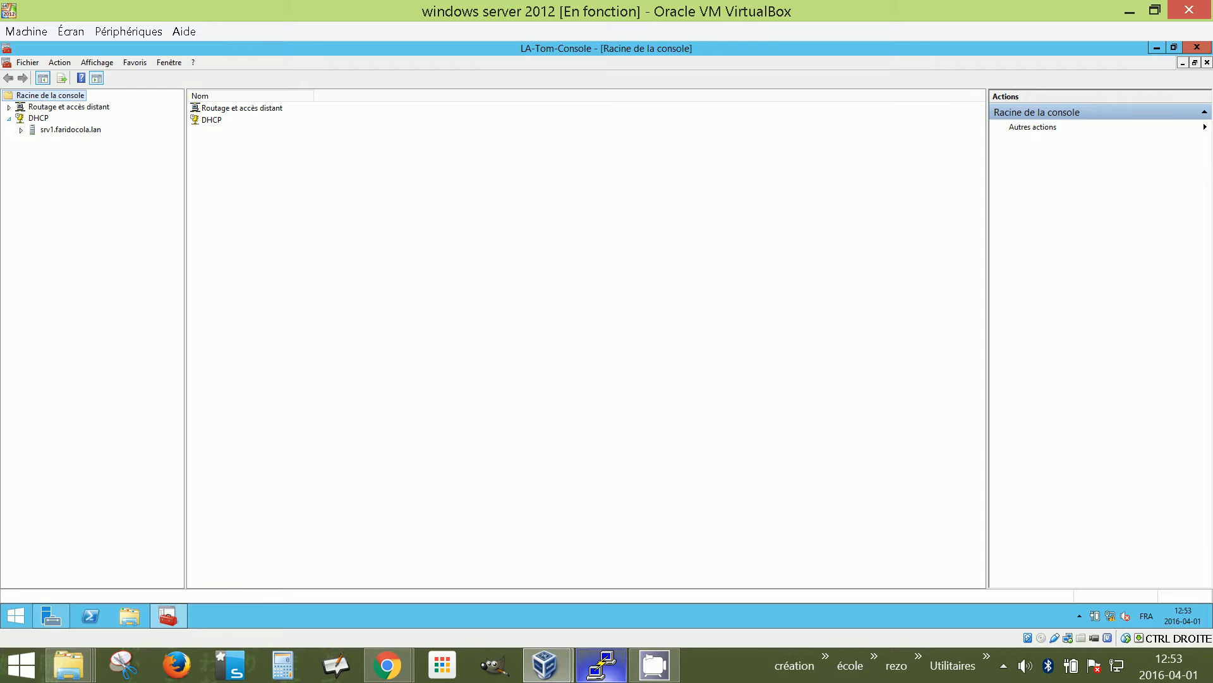
Authorize srv1.faridocola.lan with Autoriser from its context menu, then reselect the server node
left_click(20, 130)
right_click(73, 131)
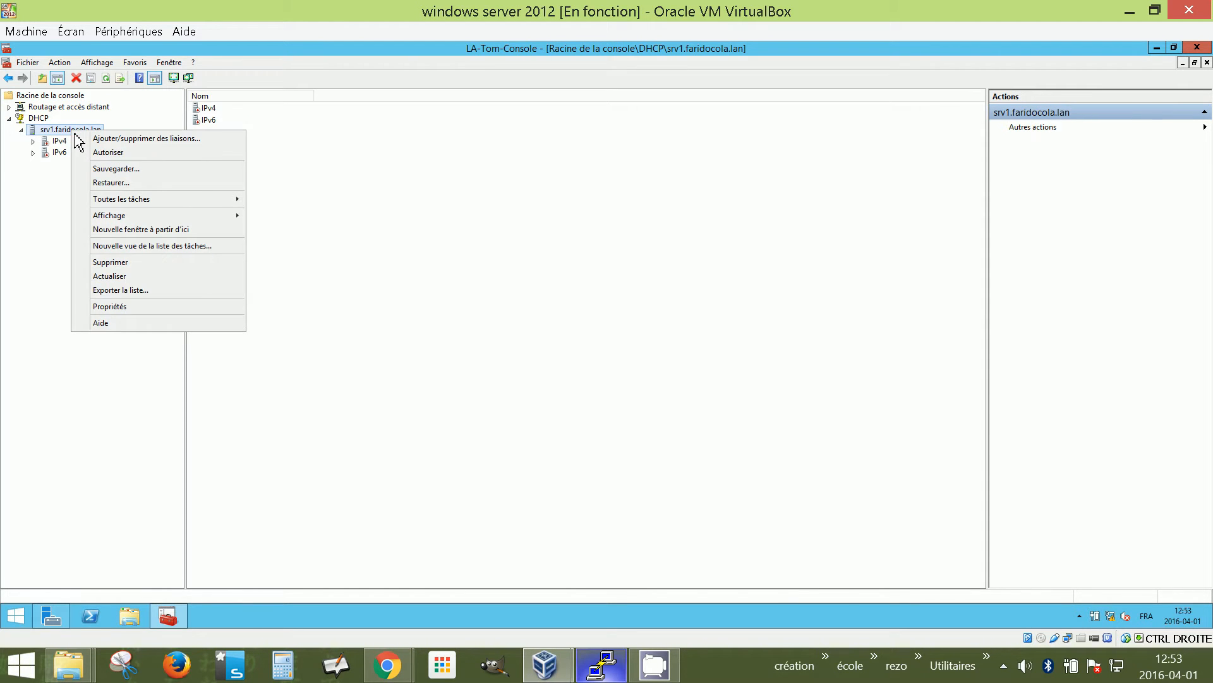
left_click(107, 158)
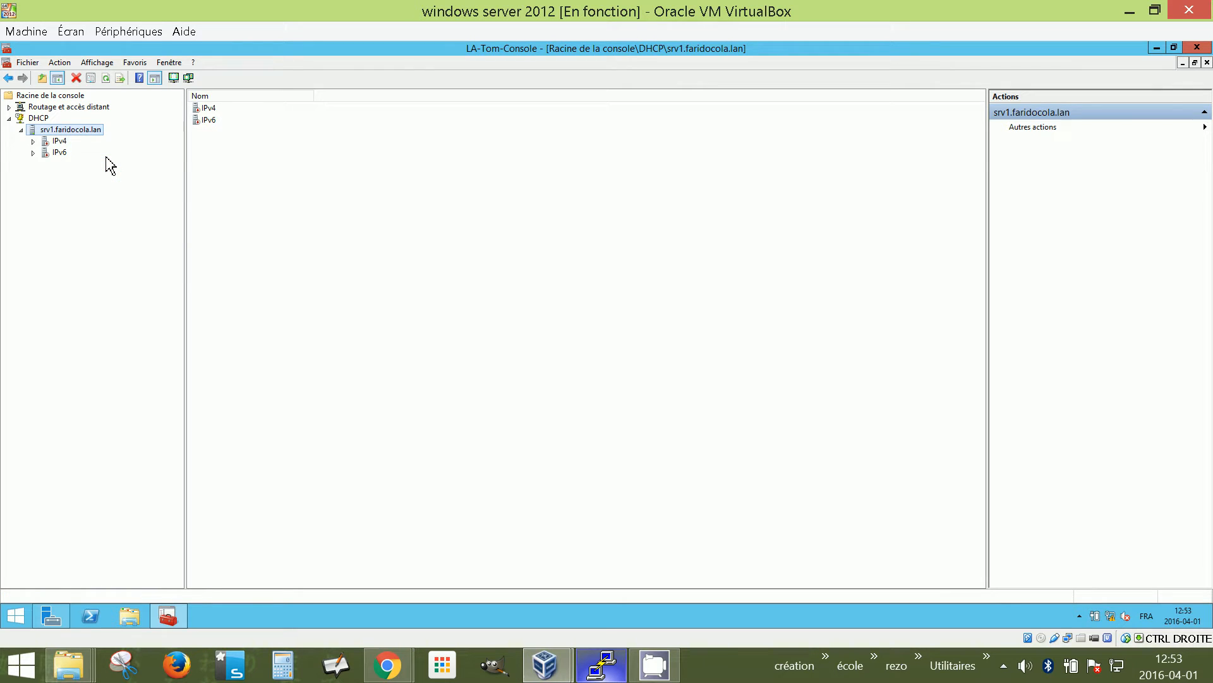
left_click(38, 118)
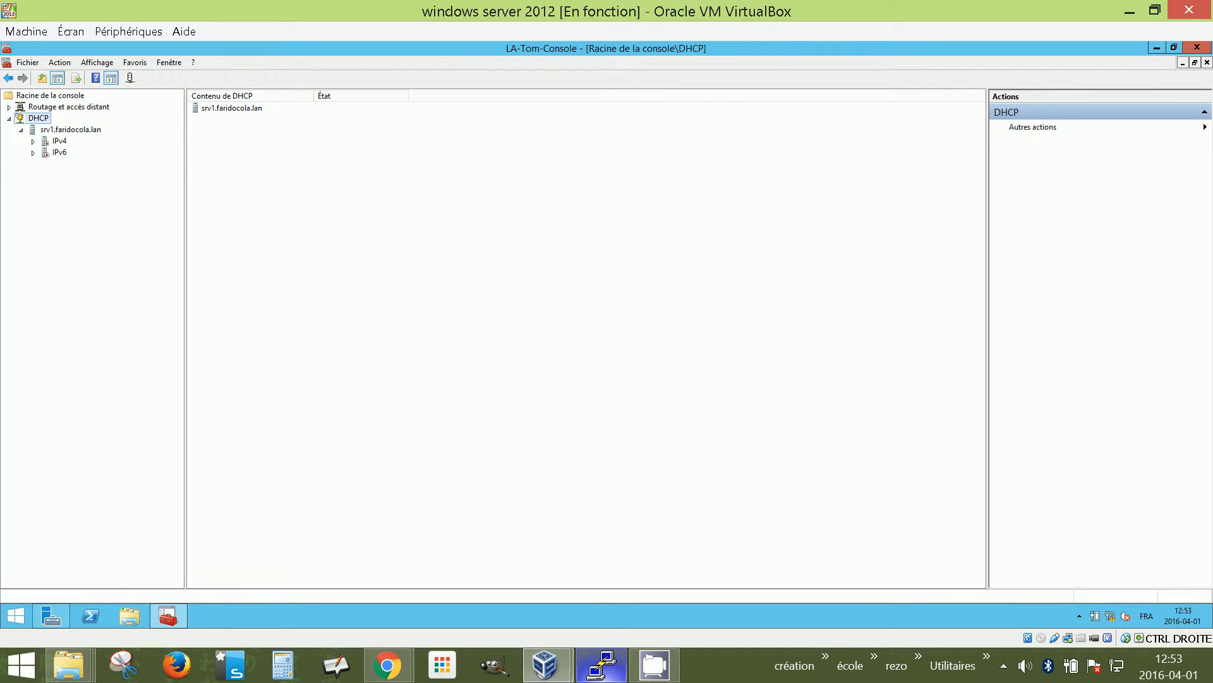
left_click(48, 130)
Expand IPv4 and refresh until the [10.0.0.0] Ordinateur de bureau scope shows as active
double_click(60, 142)
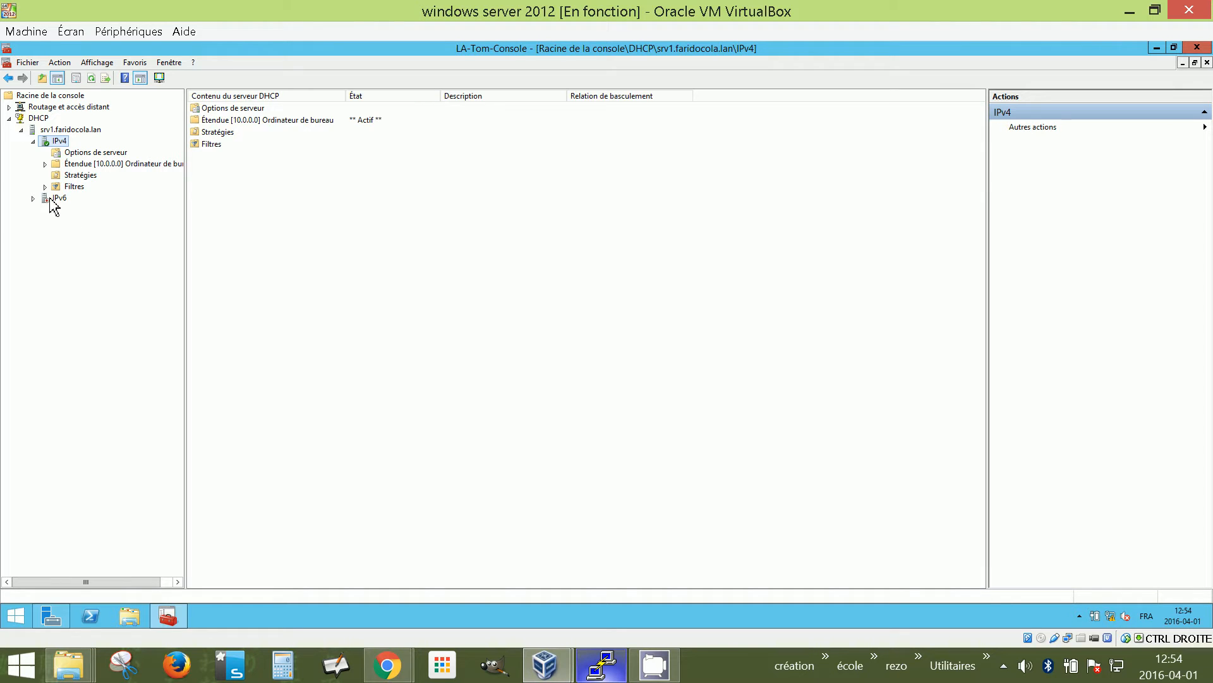
left_click(95, 83)
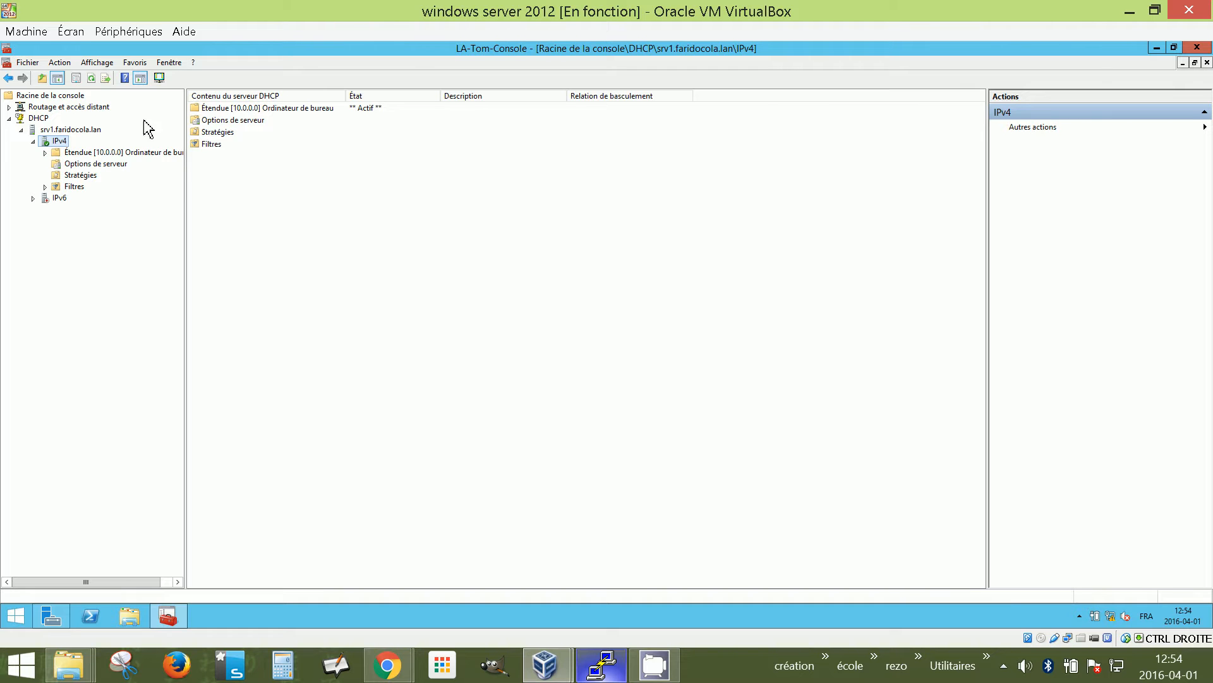
left_click(92, 78)
Bring the Windows 7 VM forward, maximize it, and close the IE8 setup prompt and Internet Explorer
mouse_move(556, 675)
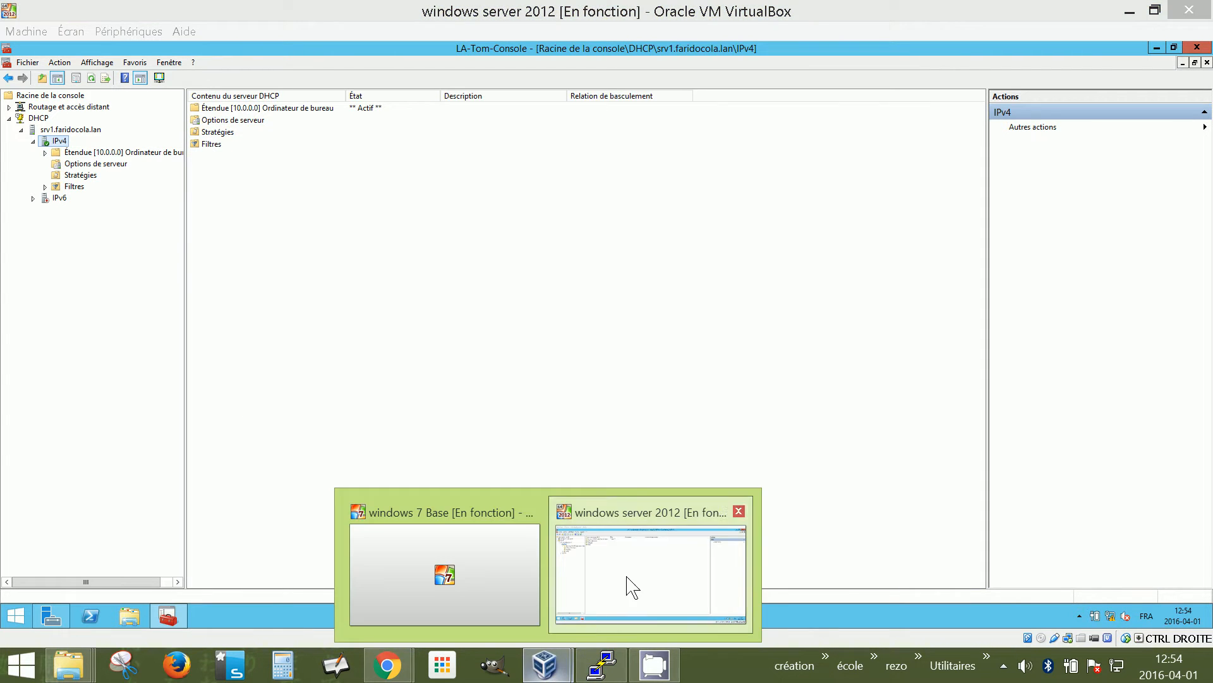
left_click(473, 593)
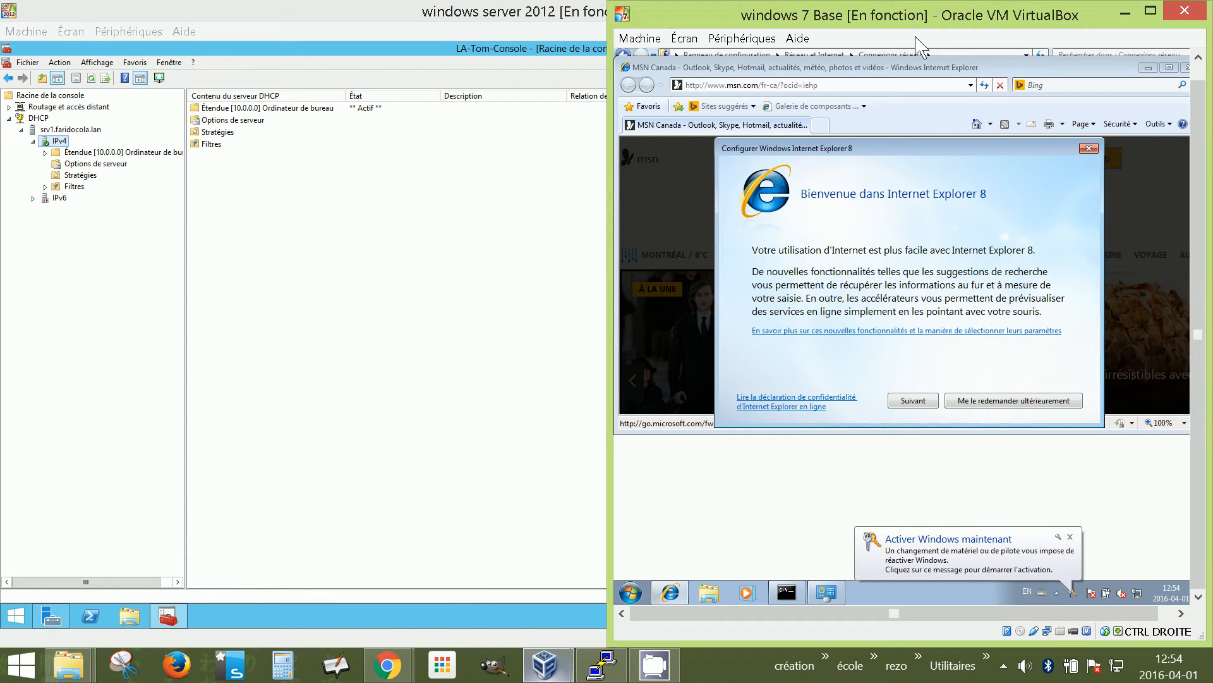
left_click(1150, 10)
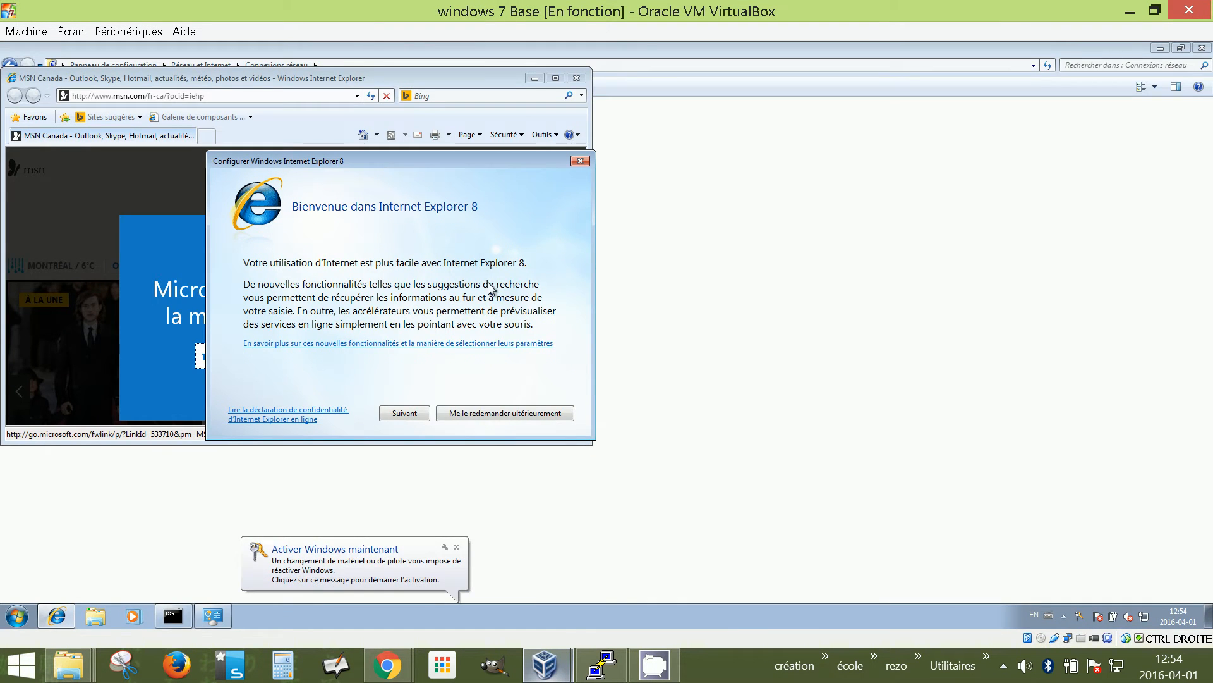
left_click(580, 160)
left_click(577, 77)
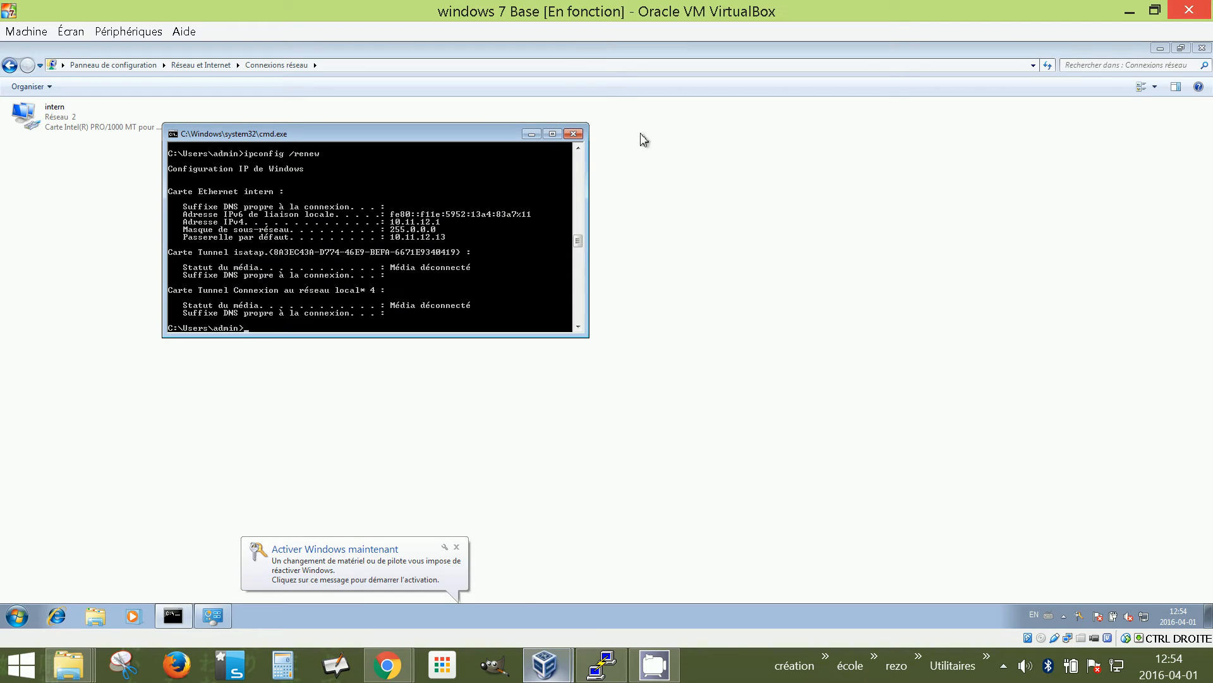
Run ipconfig and ipconfig /all in the command prompt to view the client's network configuration
type("ipconfig")
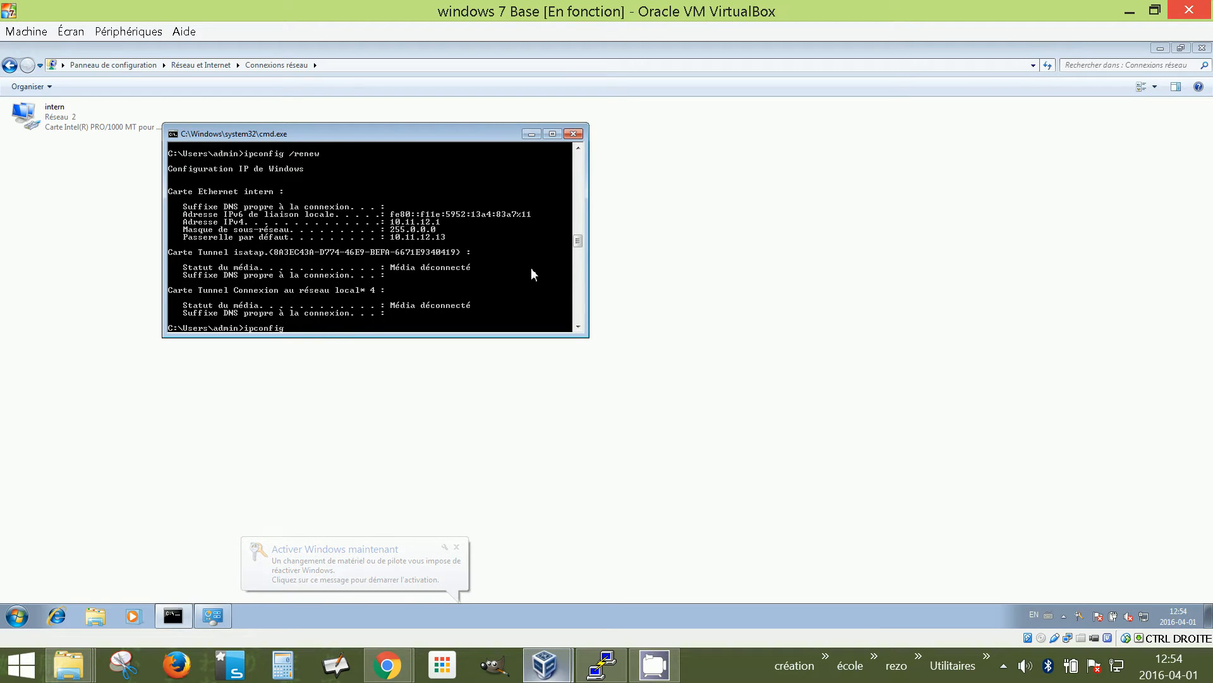
key("Return")
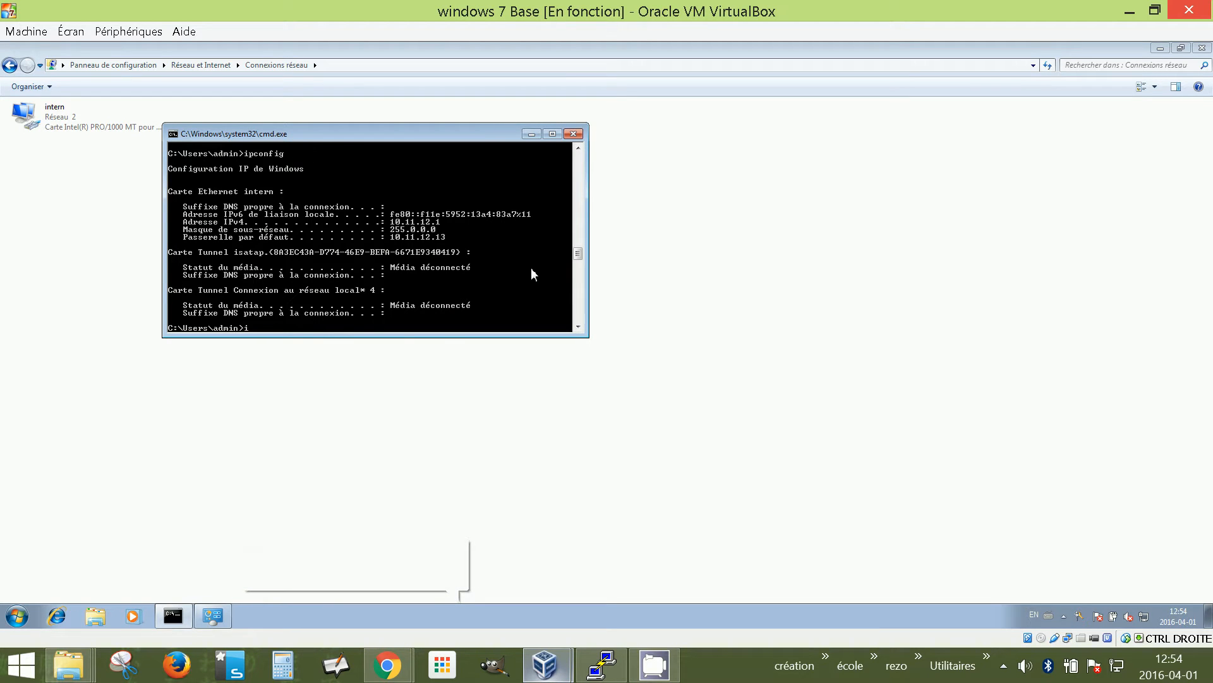
type("ipconfig /")
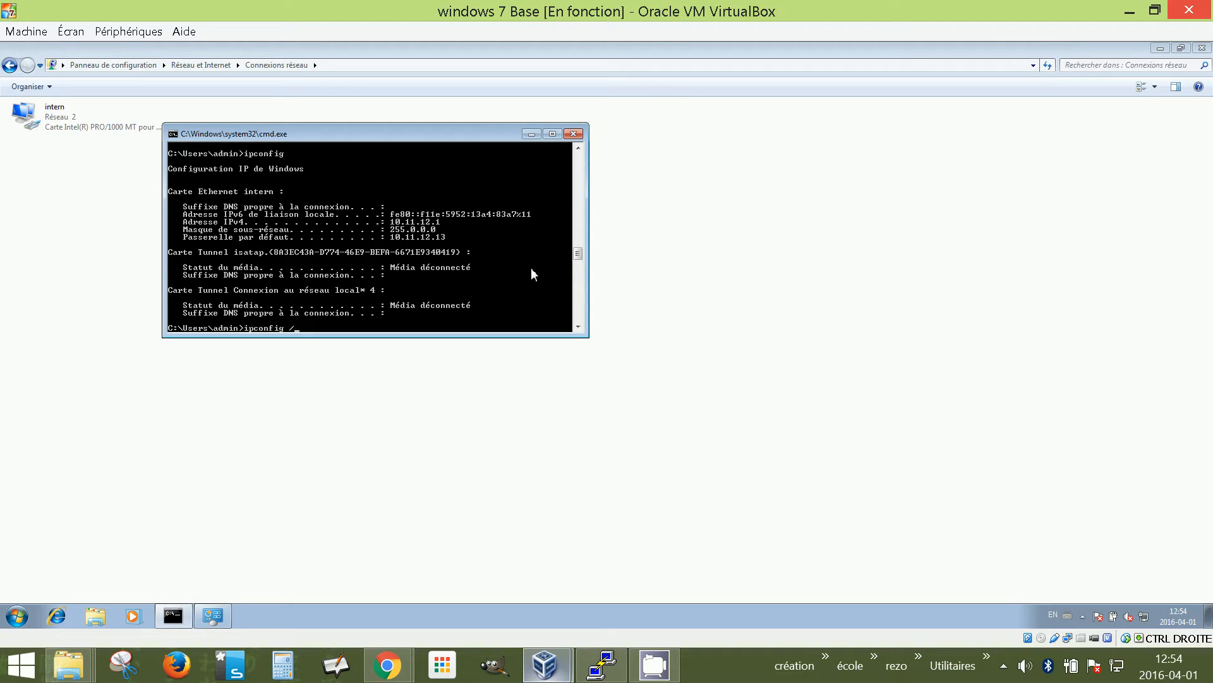
type("all")
key("Return")
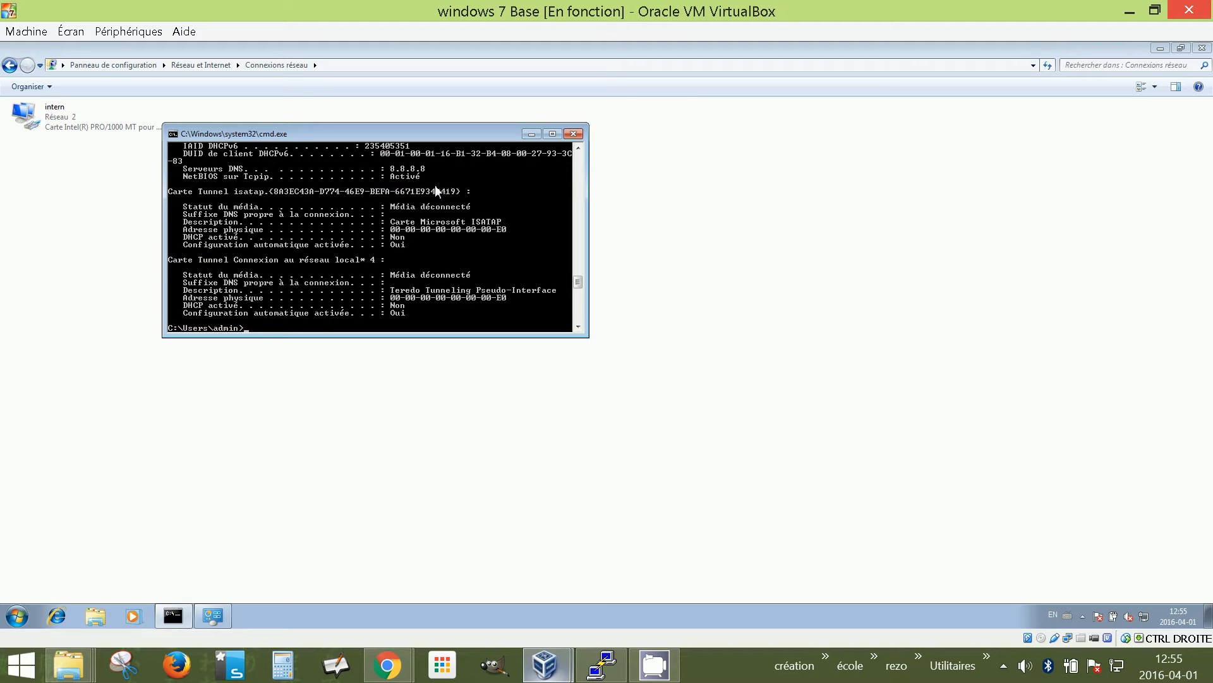
Open the computer name and domain change dialog from Ordinateur's Propriétés
left_click(18, 616)
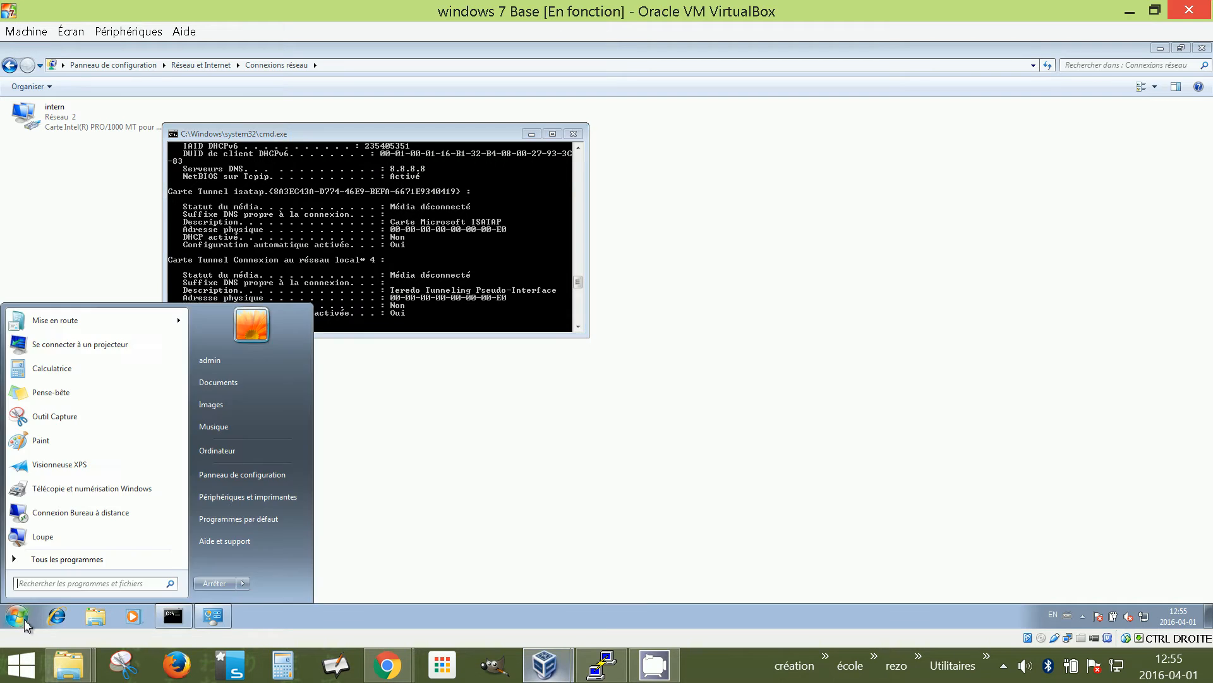
right_click(233, 454)
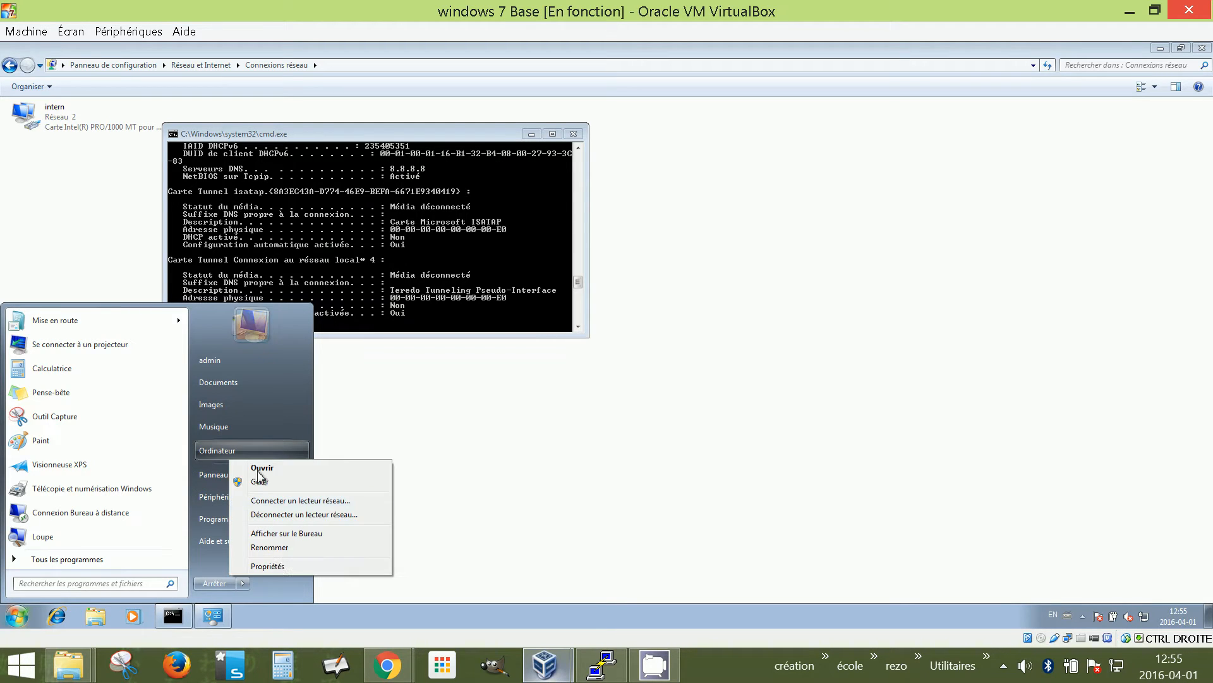
left_click(282, 572)
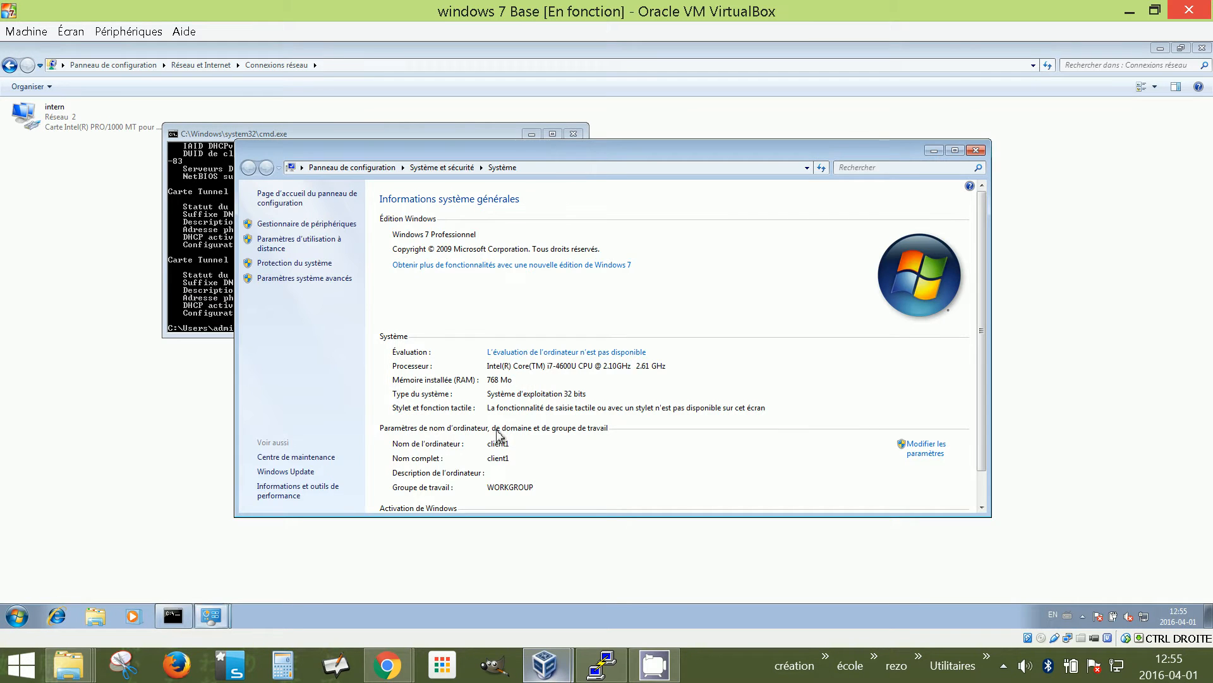
left_click(924, 445)
left_click(261, 286)
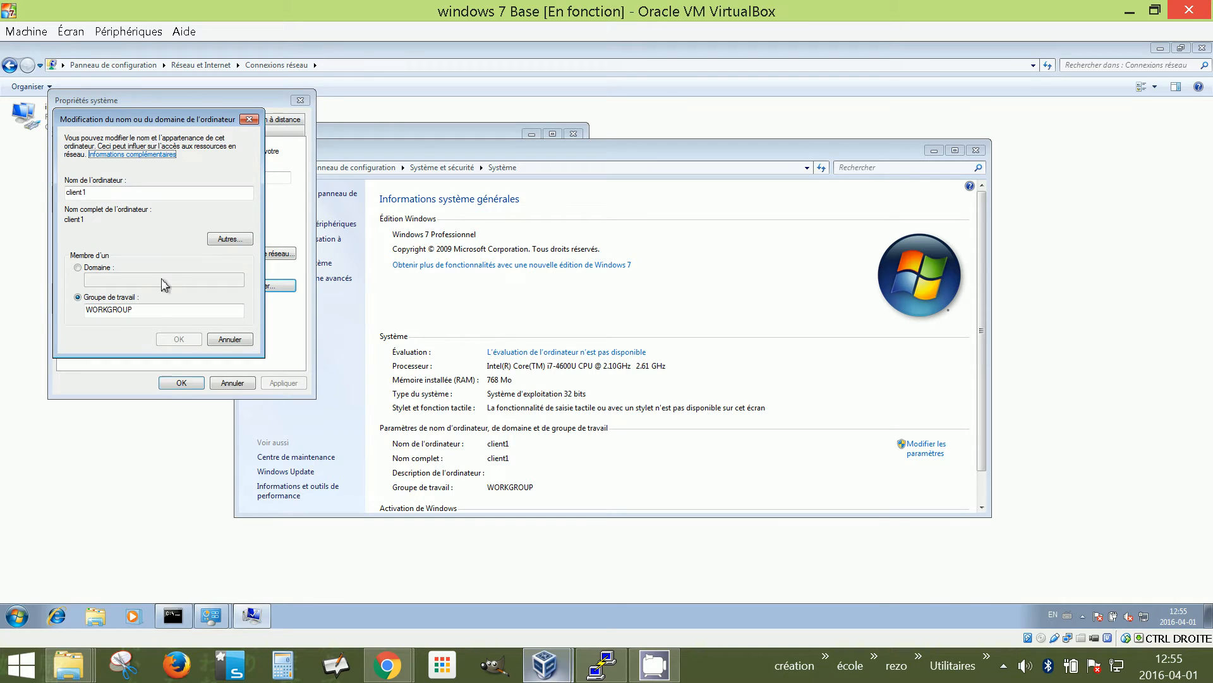
Make client1 a member of the domain faridocola.lan
left_click(81, 267)
left_click(94, 284)
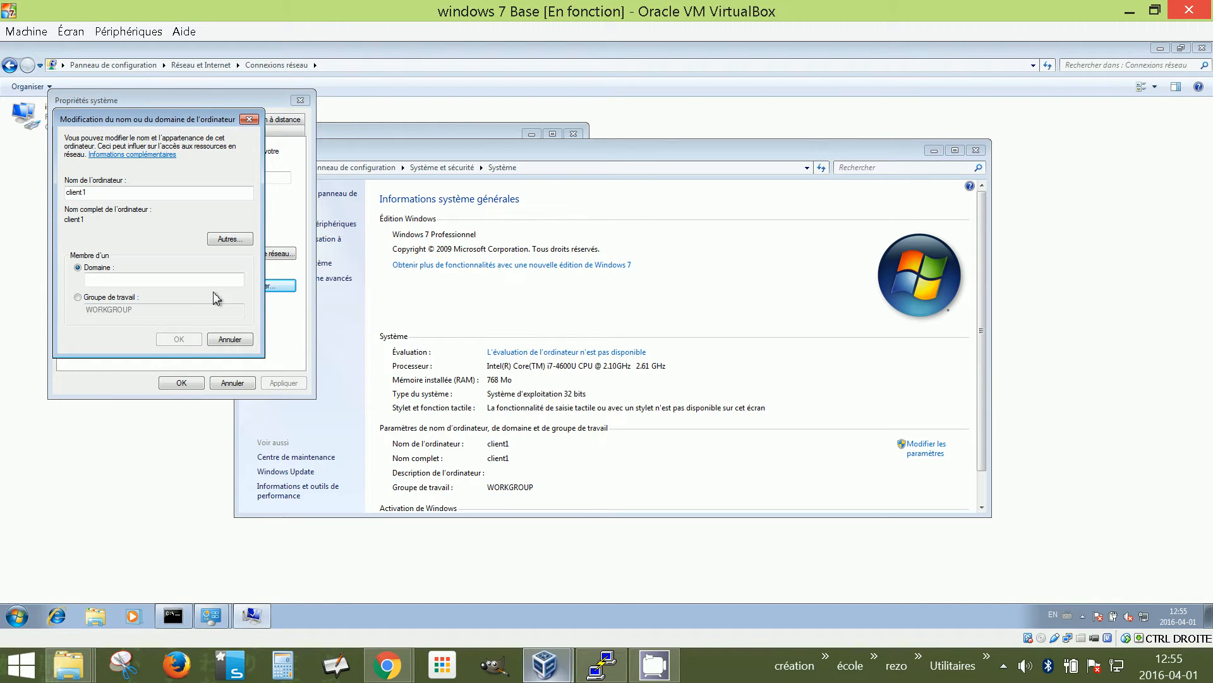
type("faridocolat.lan")
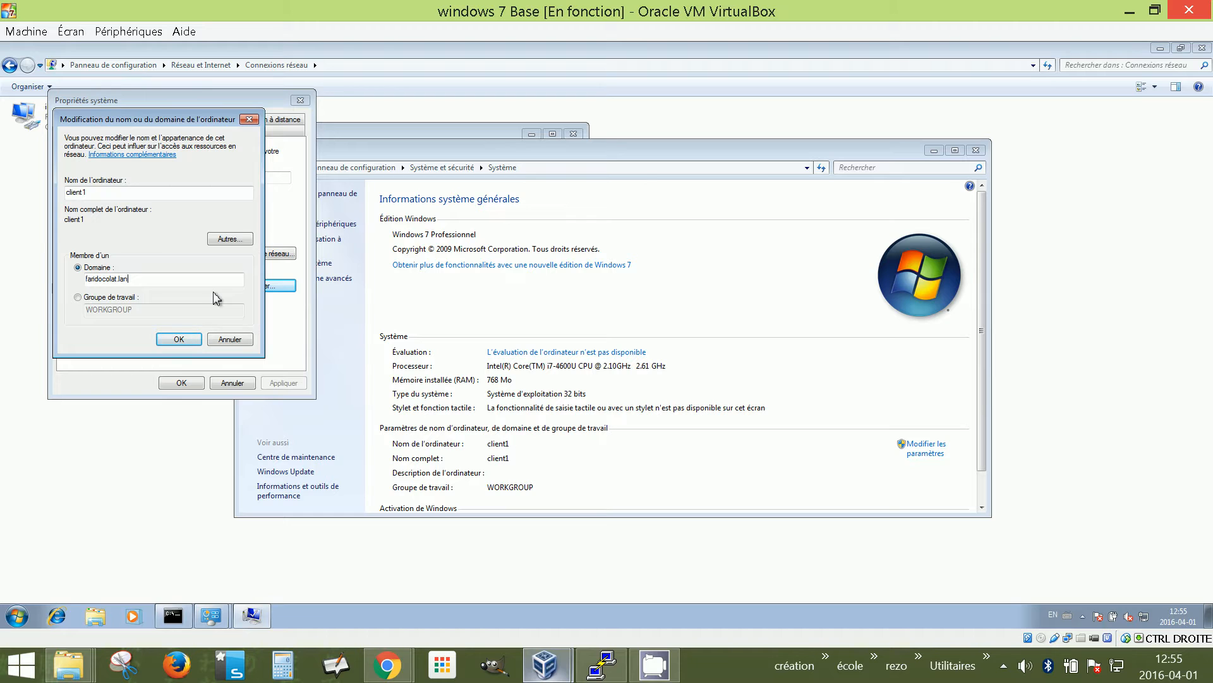
key("BackSpace")
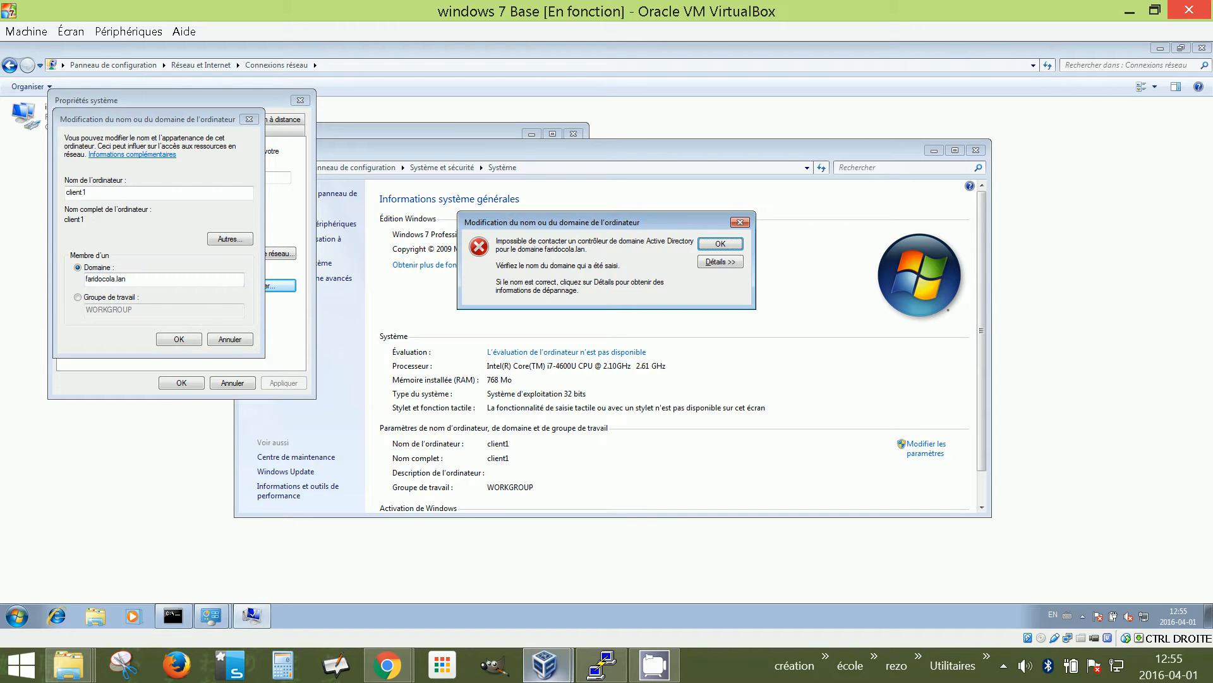
Read the DNS error that no domain controller was found, dismiss it, and return to the command prompt
left_click(716, 263)
left_click_drag(515, 369, 673, 366)
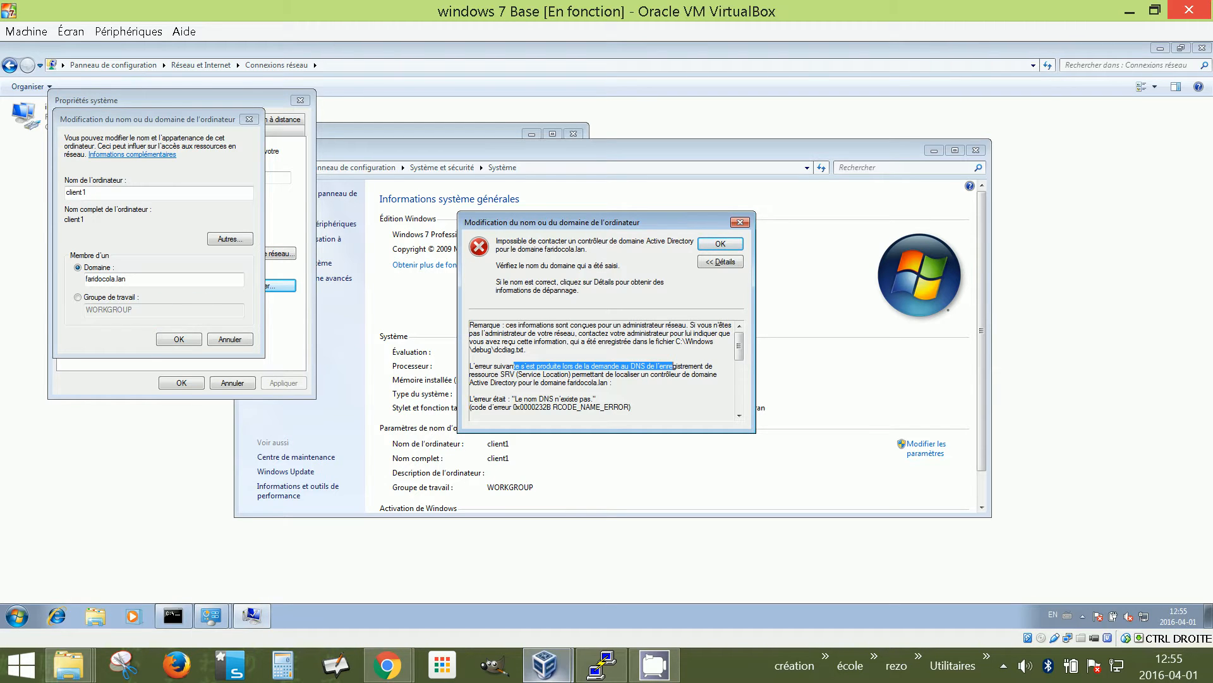
left_click(727, 245)
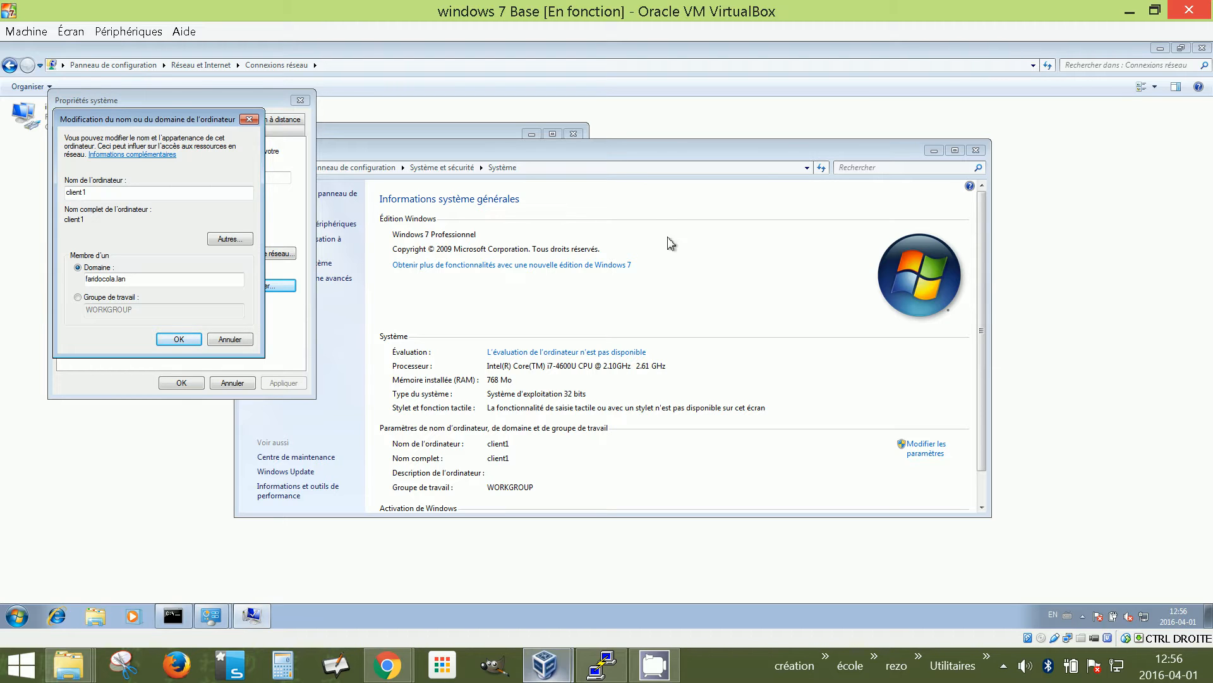
left_click(173, 617)
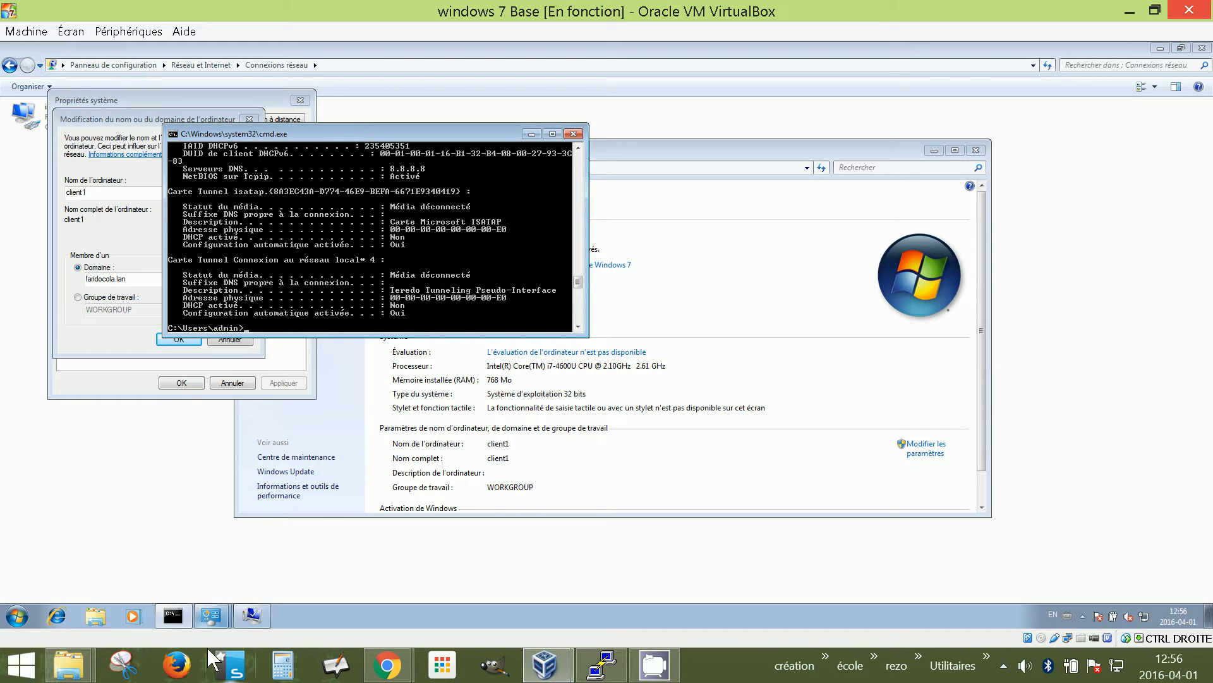
On the server VM, compare DHCP server options with the 10.0.0.0 scope options, ending on server options (003 Routeur 10.11.12.13)
mouse_move(545, 665)
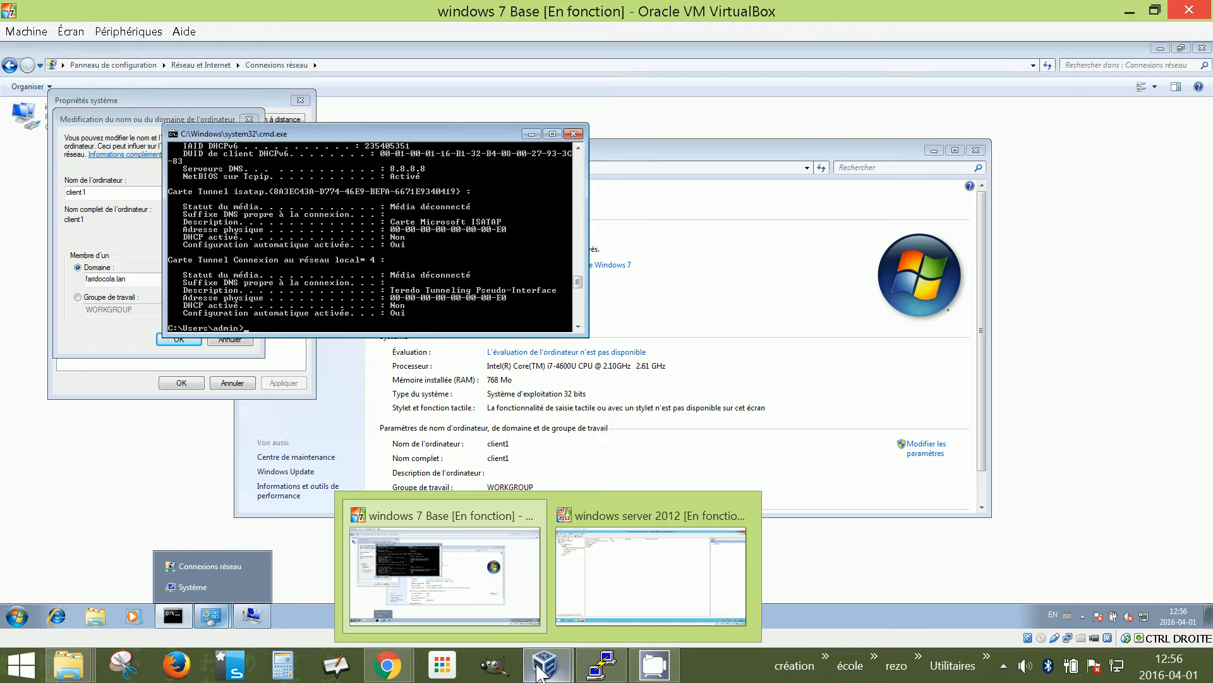
left_click(605, 565)
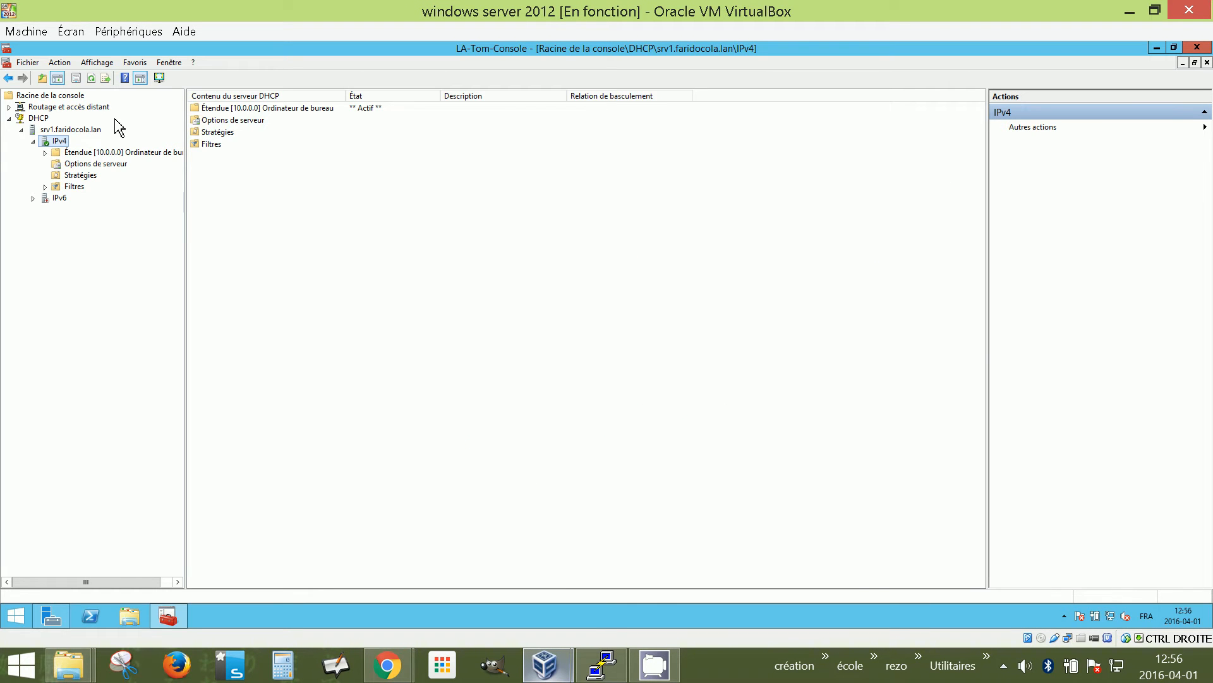
left_click(82, 164)
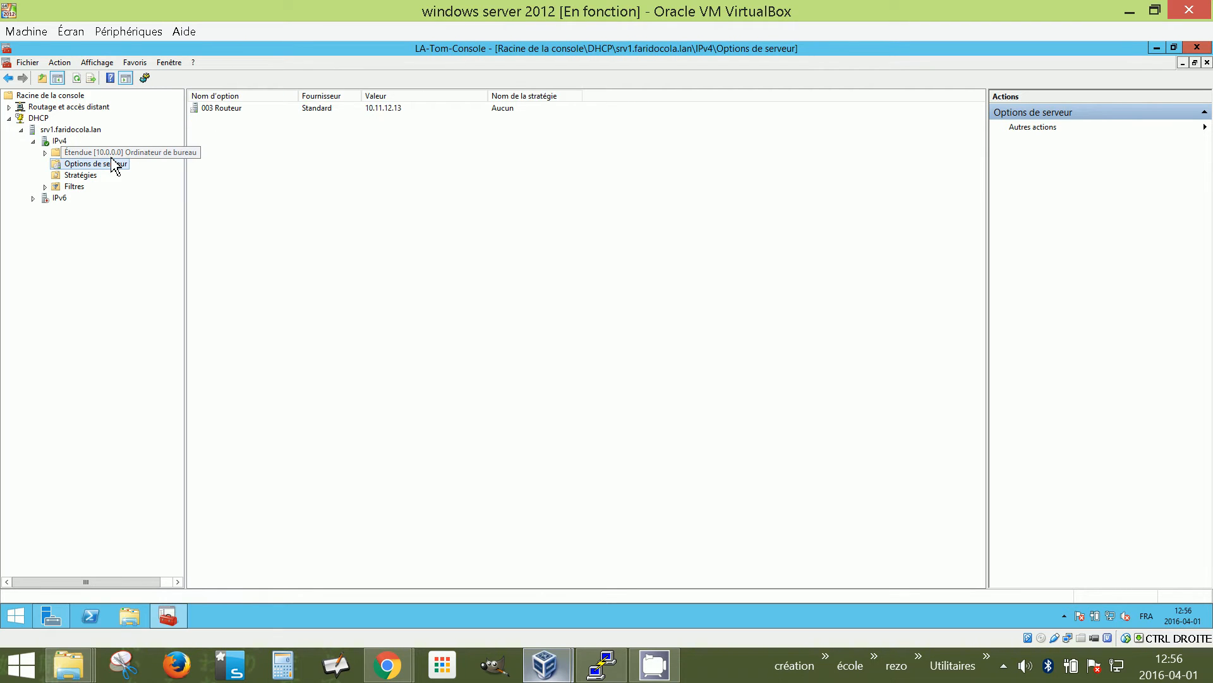
left_click(45, 153)
left_click(93, 199)
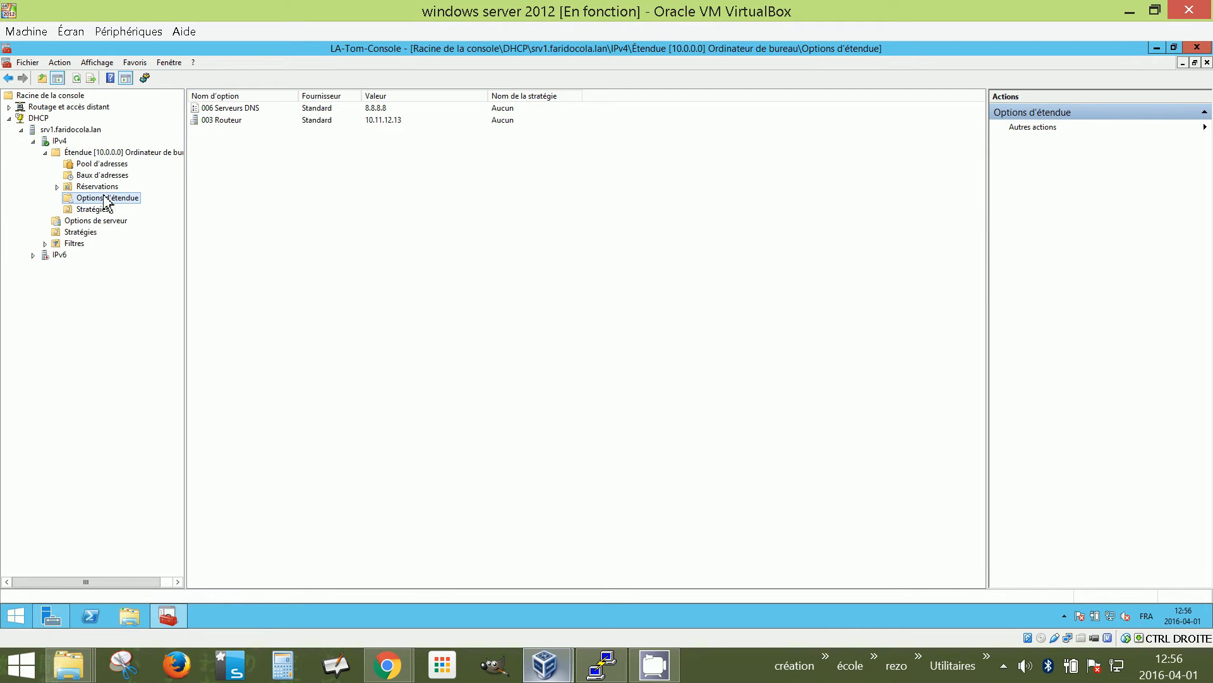
left_click(88, 223)
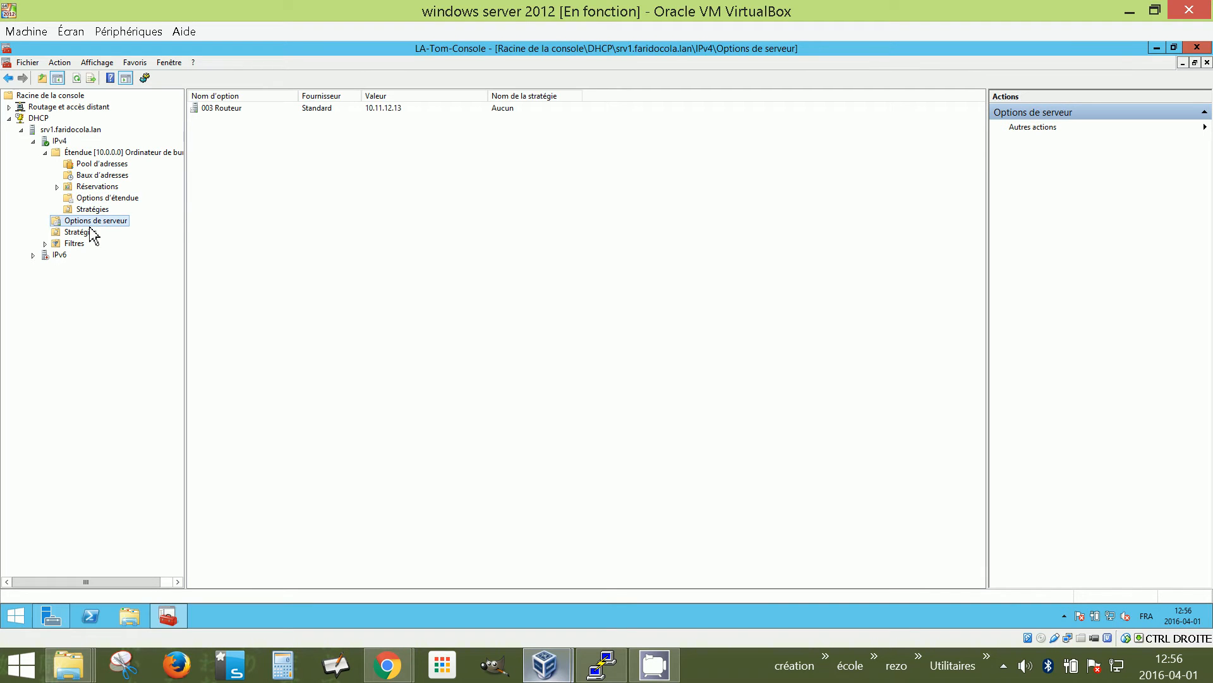
left_click(110, 198)
Open Configurer les options for the scope and select 006 Serveurs DNS
right_click(237, 146)
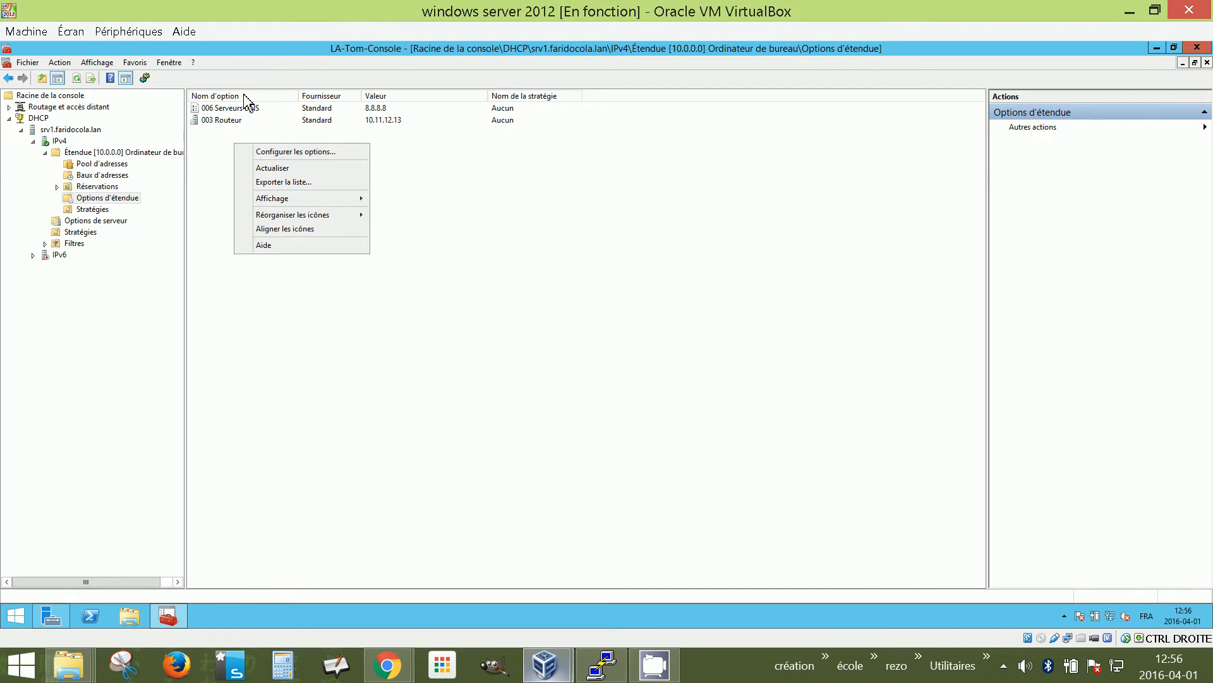
left_click(288, 155)
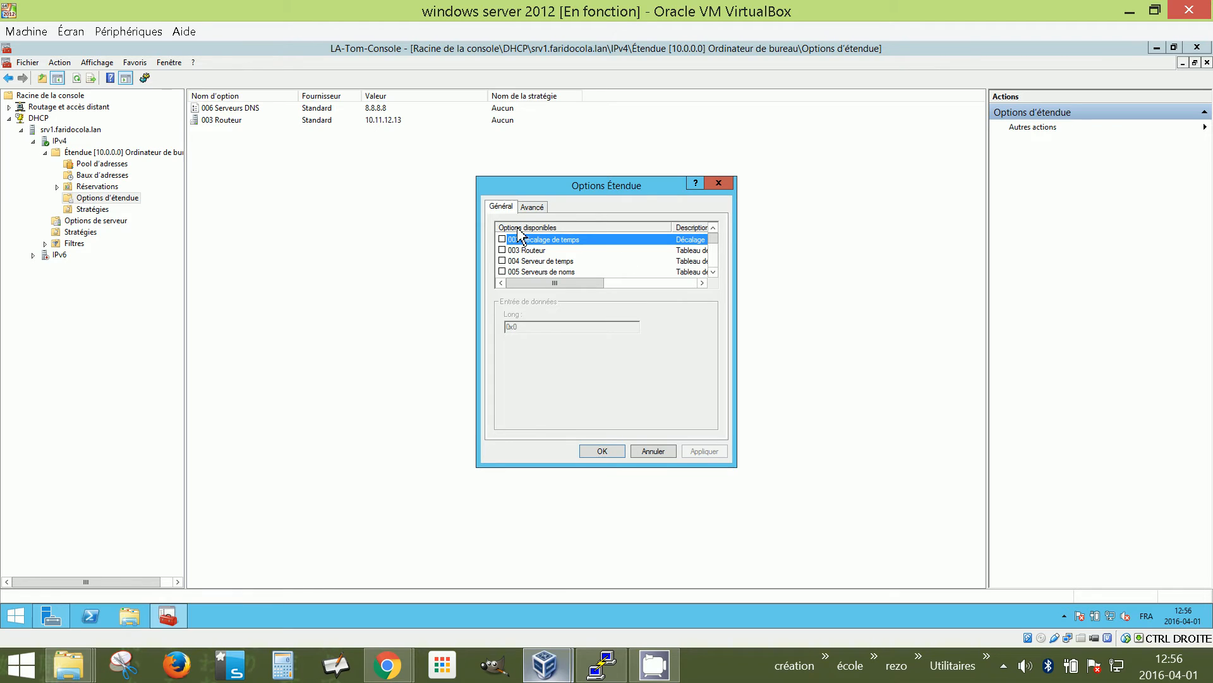
left_click_drag(717, 238, 718, 239)
left_click(557, 255)
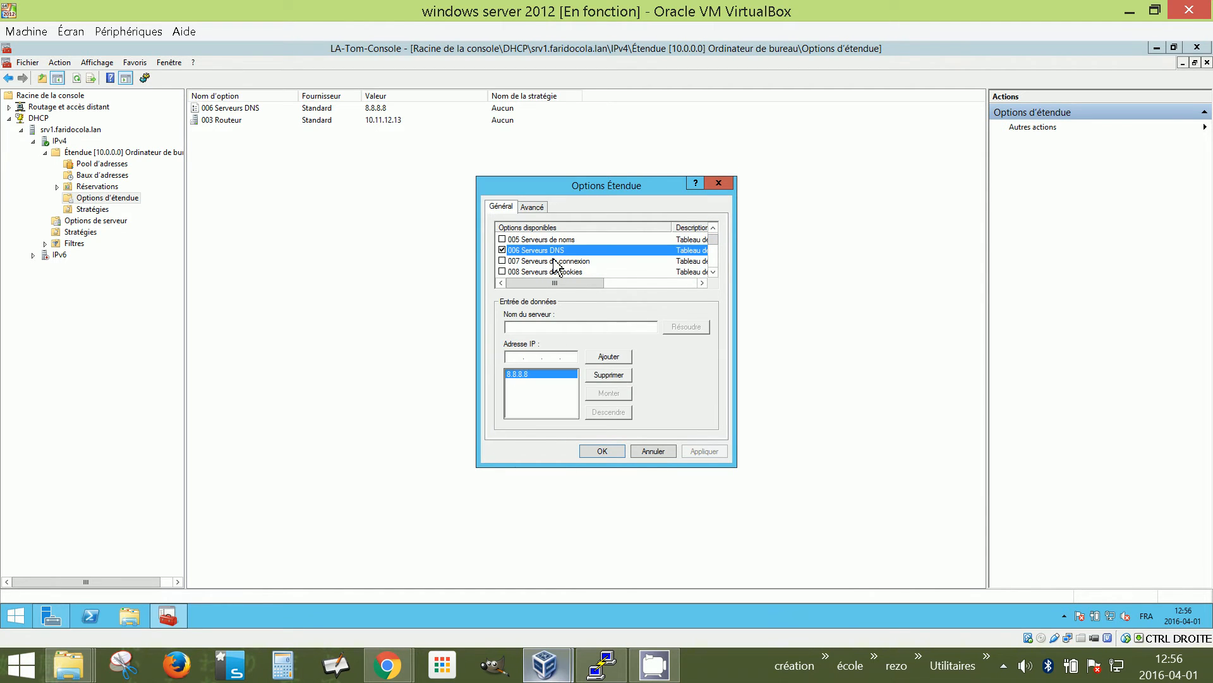
Replace DNS server 8.8.8.8 with 10.11.12.13 and apply the change
left_click(616, 379)
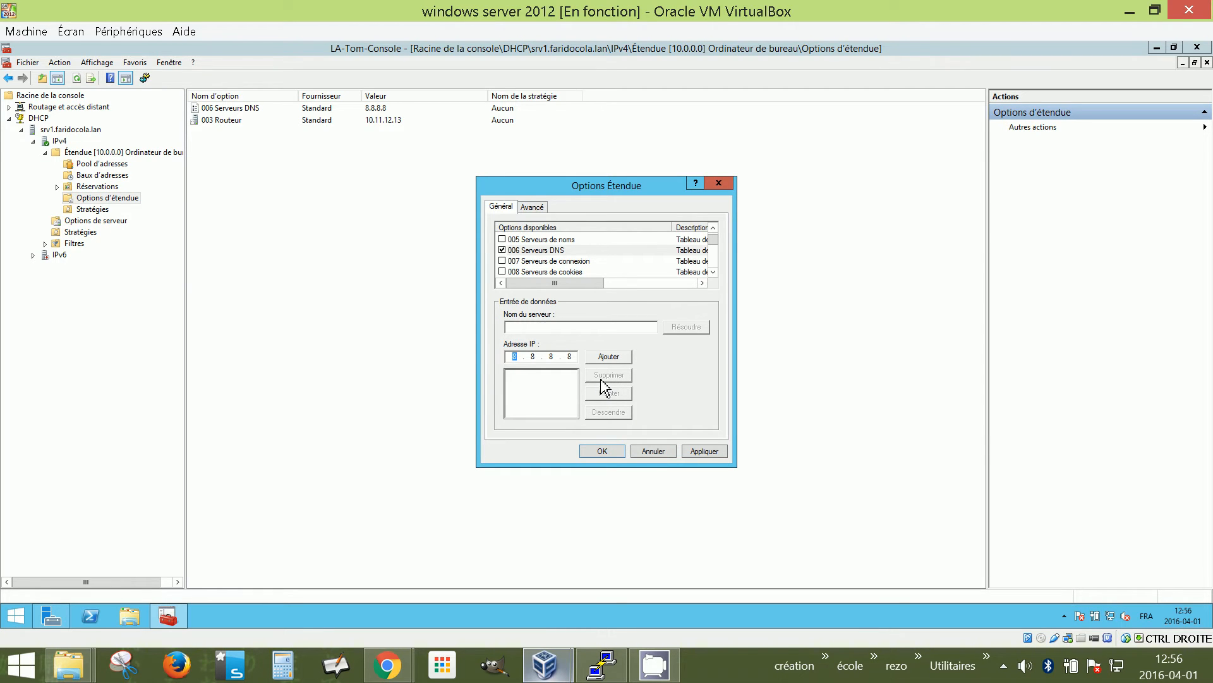
key("BackSpace")
left_click(539, 357)
key("BackSpace")
left_click(556, 359)
key("BackSpace")
left_click(572, 357)
key("BackSpace")
left_click(514, 359)
type("10 . 11 . 12 . 13")
left_click(602, 359)
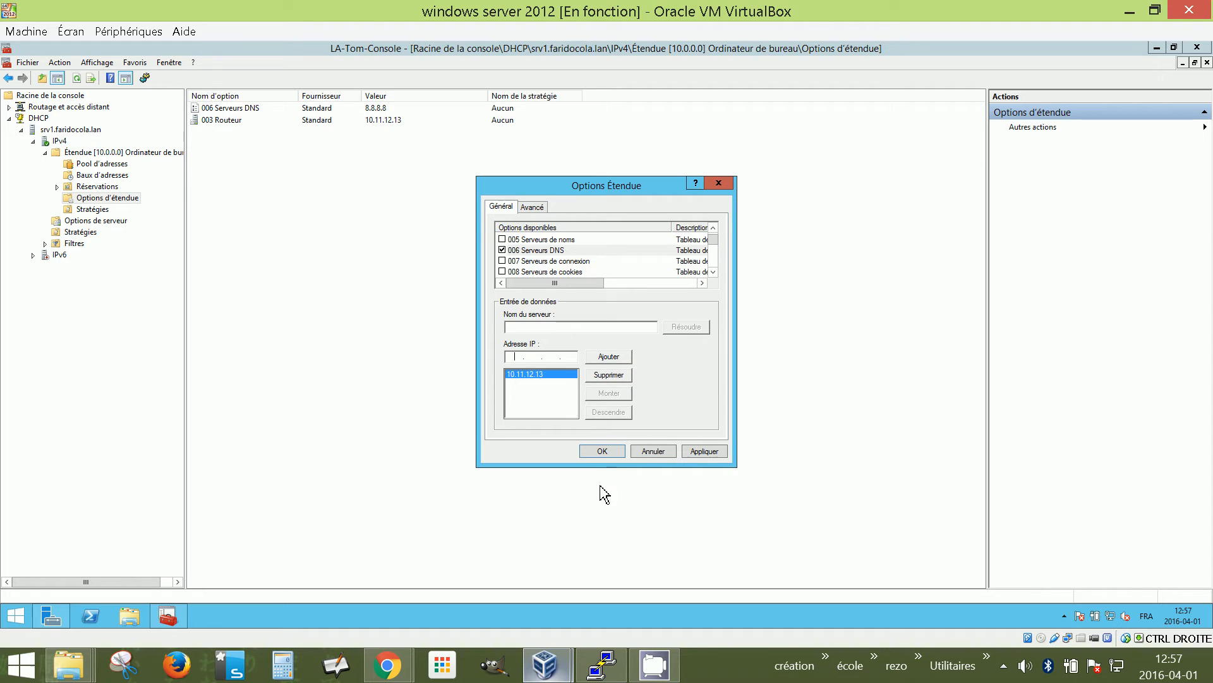
left_click(602, 451)
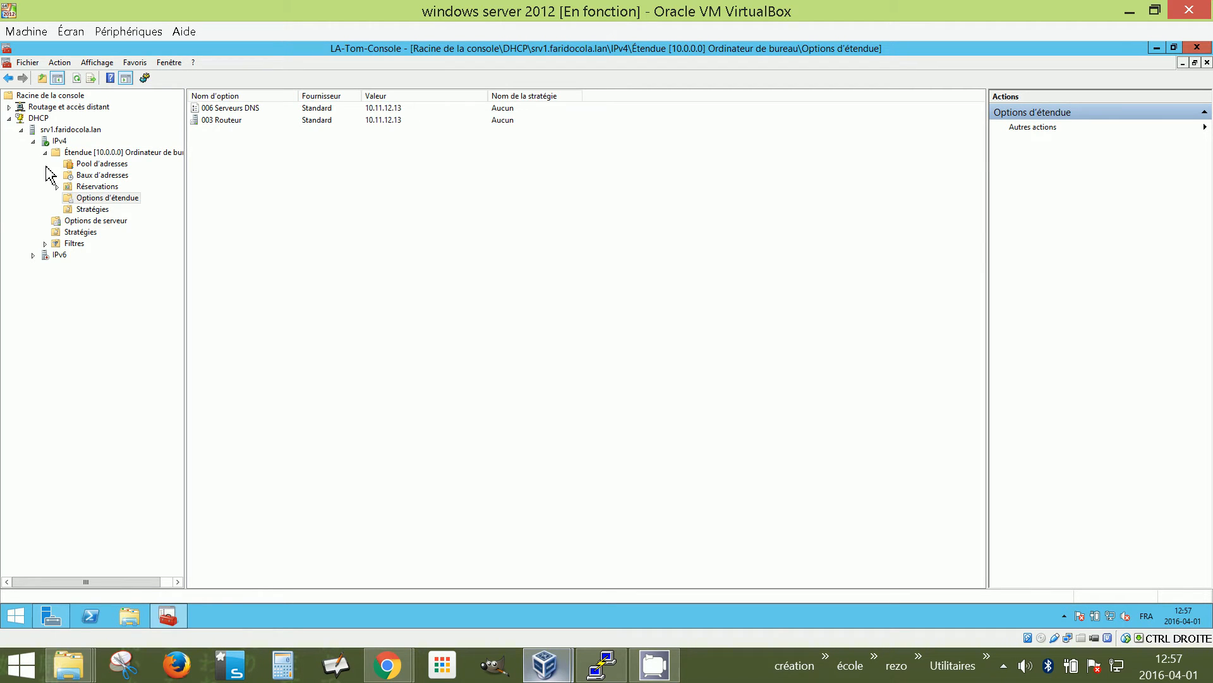
Add the DNS snap-in to the MMC console
left_click(11, 107)
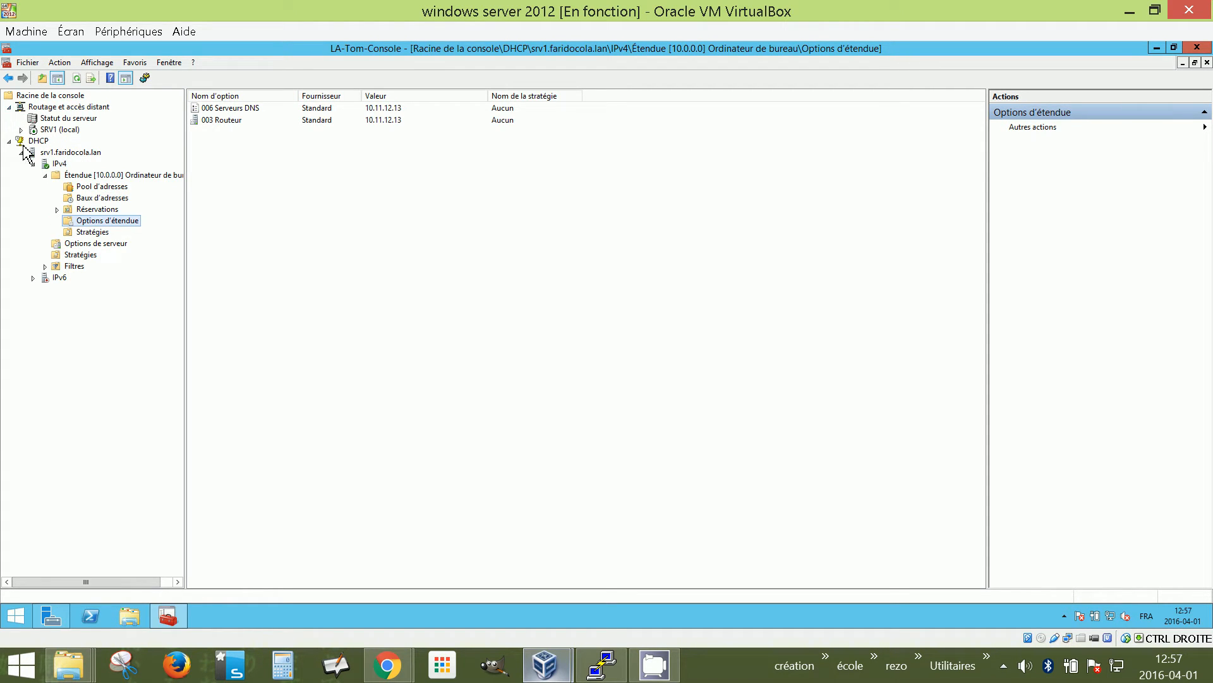
left_click(29, 62)
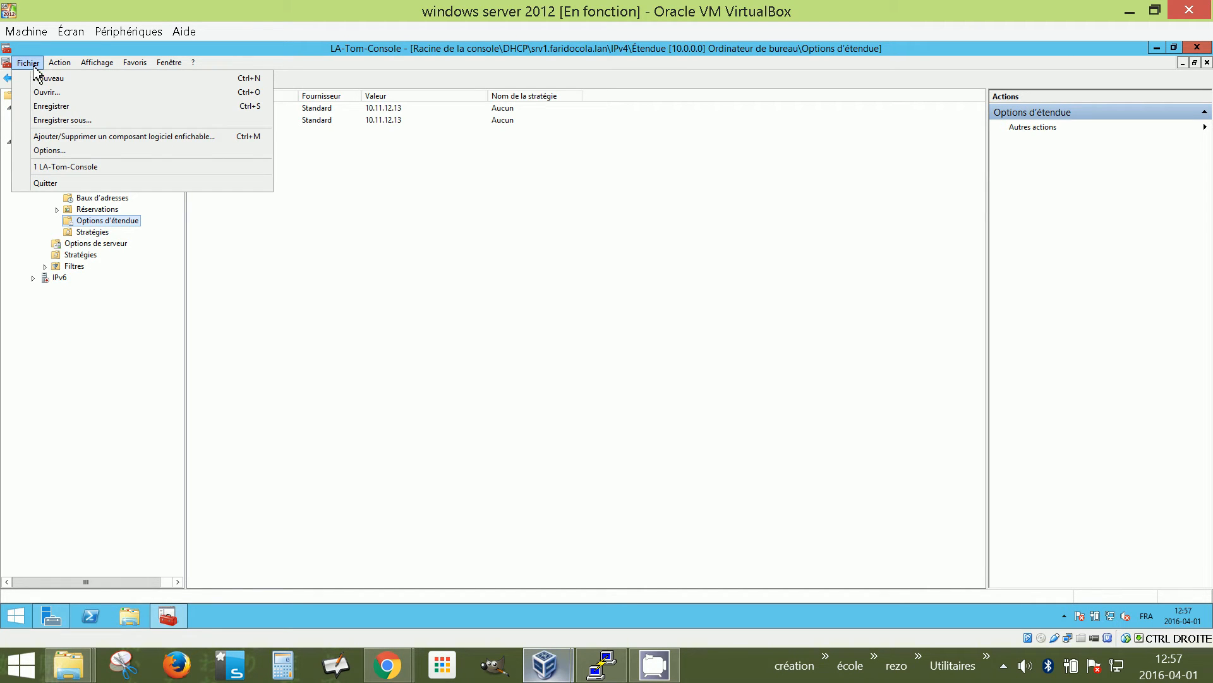
left_click(63, 136)
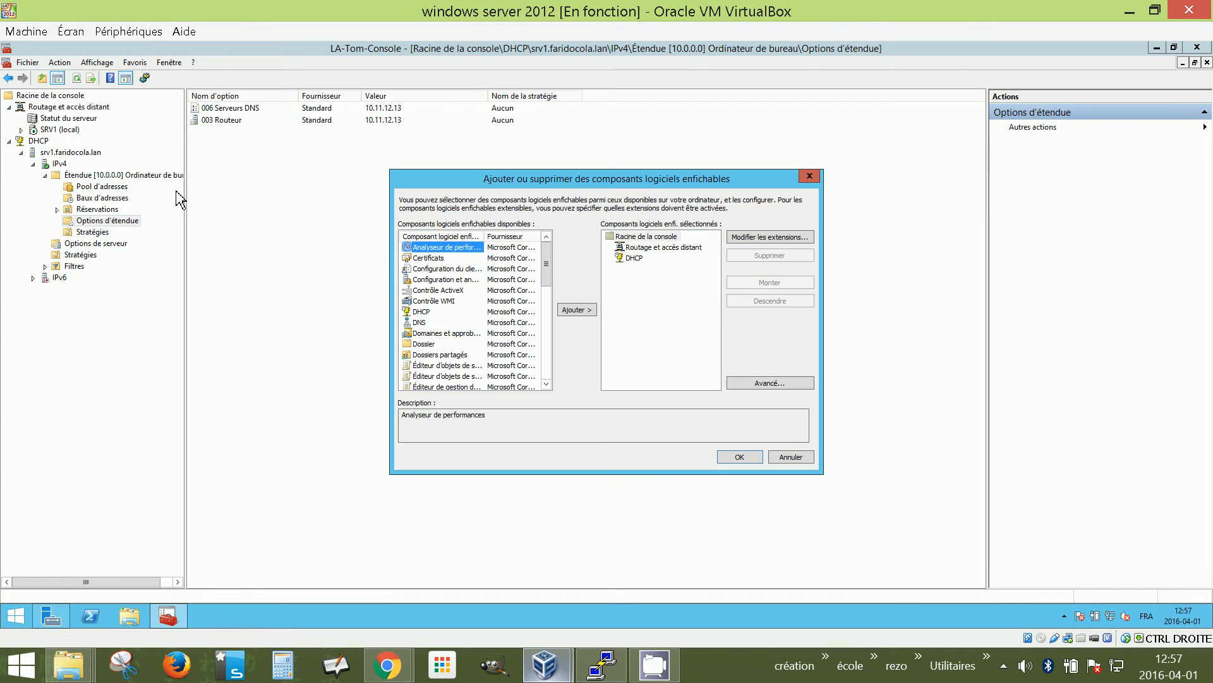
left_click(419, 322)
left_click(578, 310)
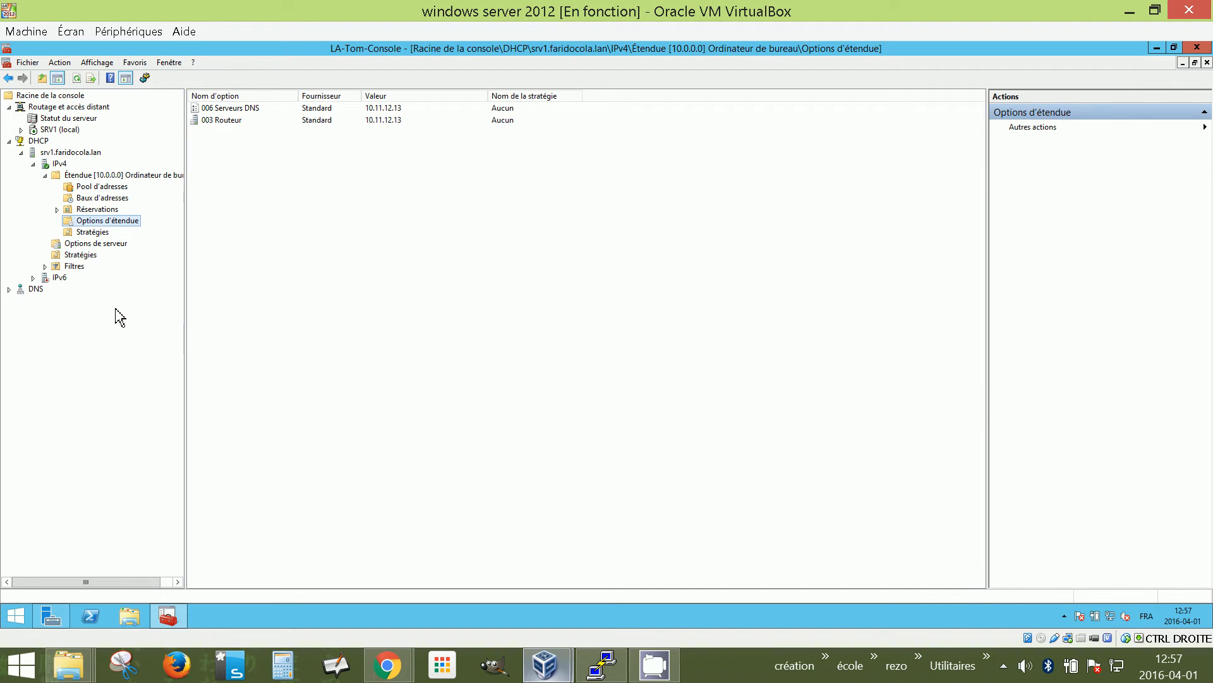
Review the Faridocola.lan zone records under SRV1, then return to the 10.0.0.0 scope options
left_click(9, 288)
left_click(48, 300)
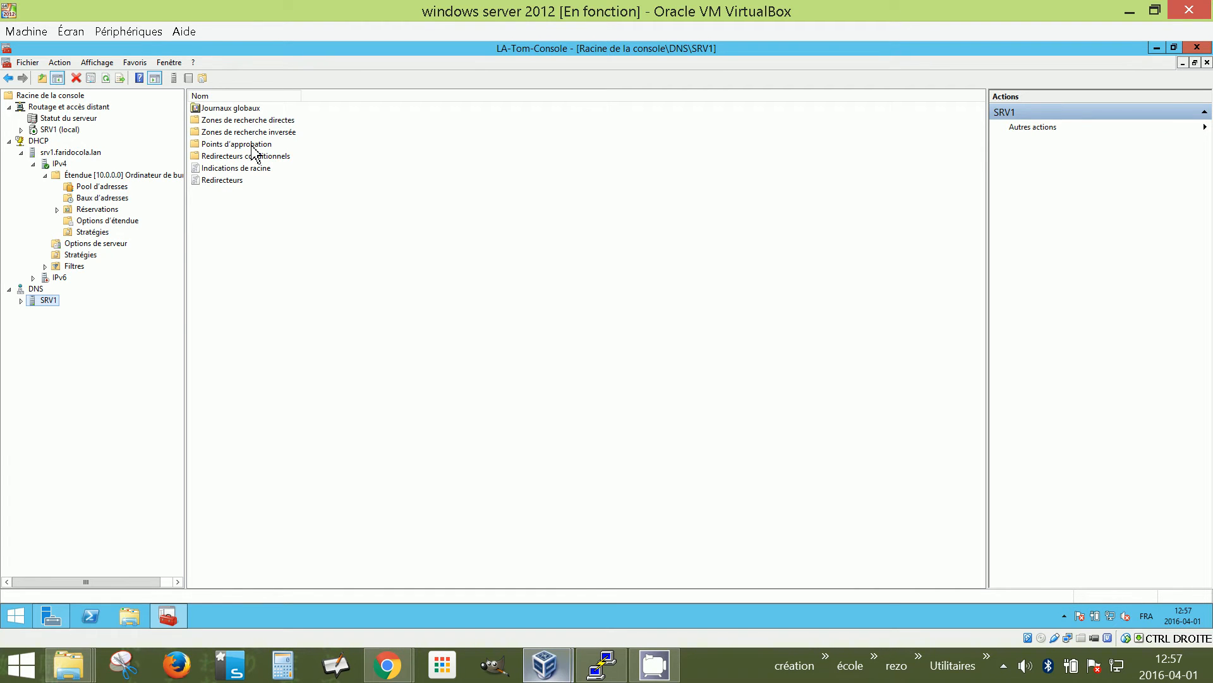
double_click(263, 121)
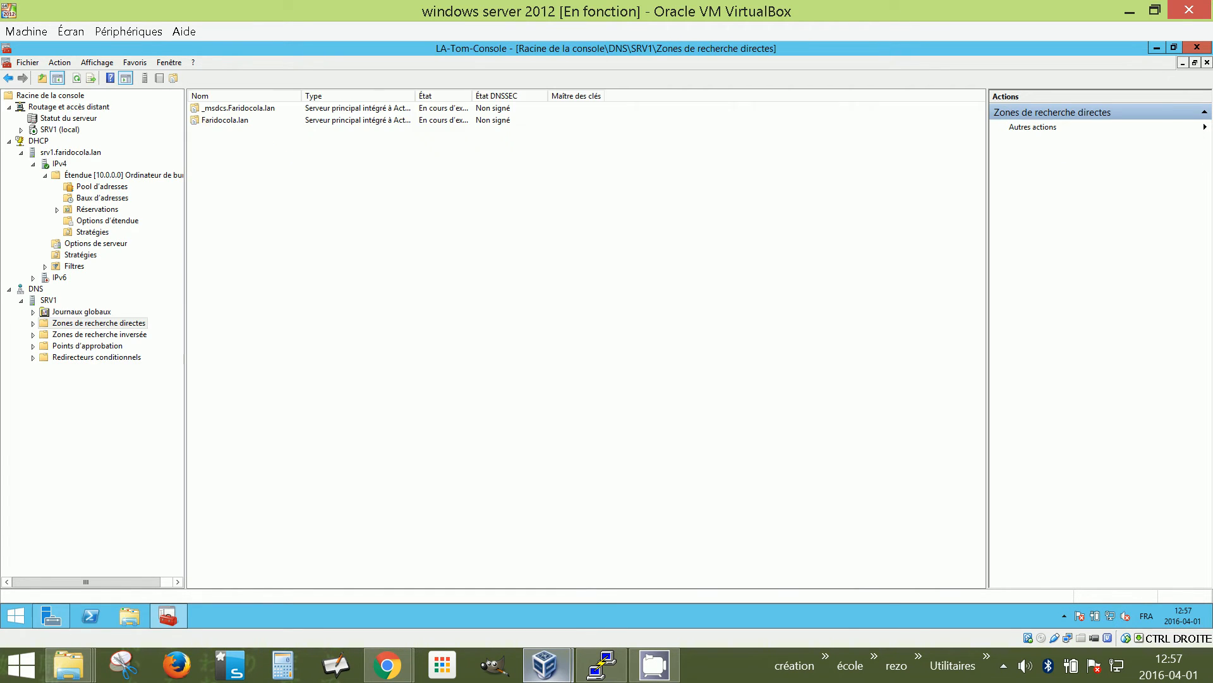
double_click(222, 123)
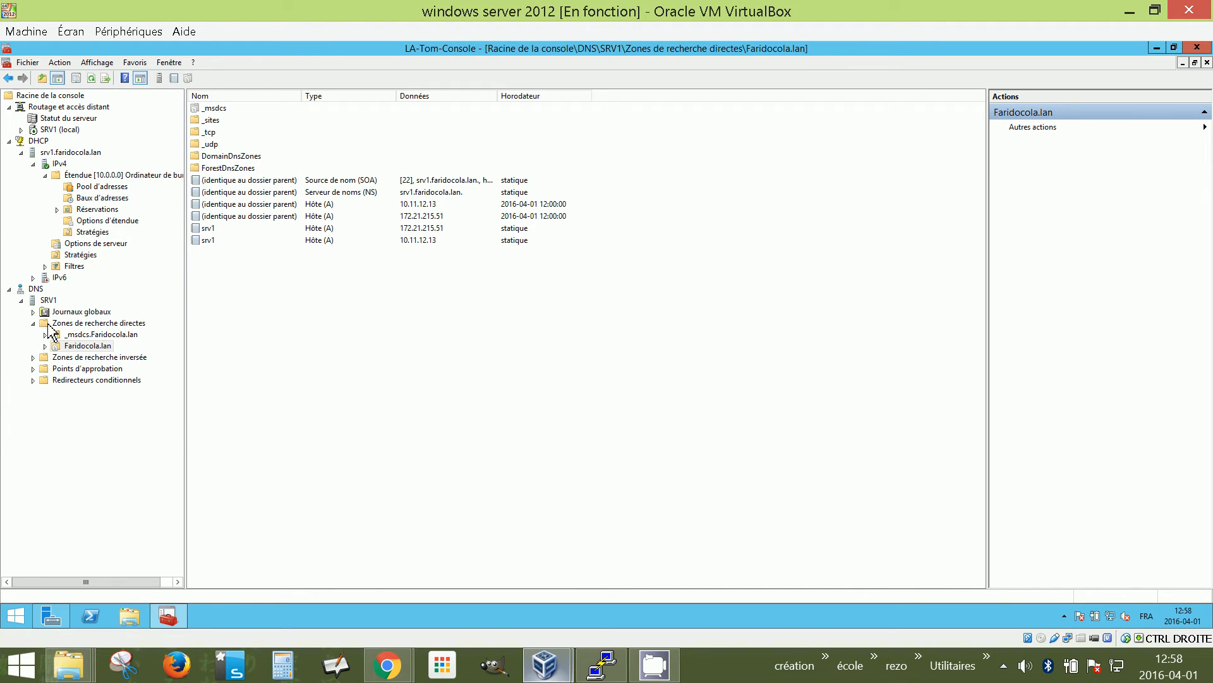
left_click(10, 290)
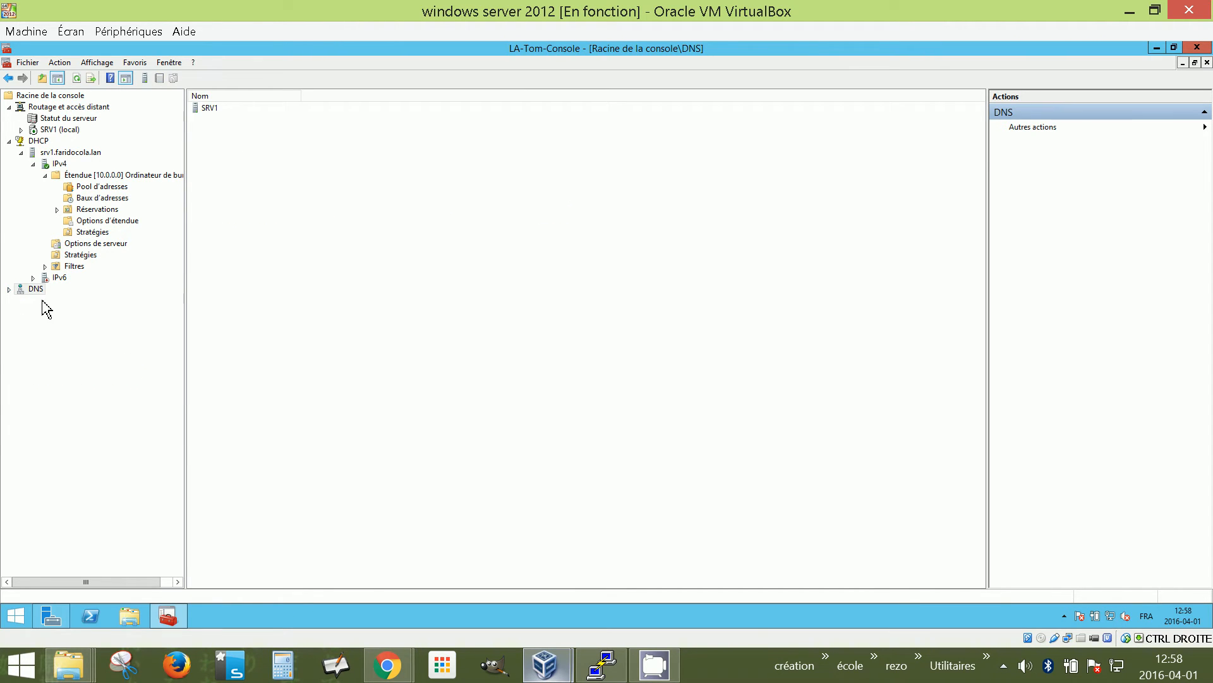
left_click(60, 165)
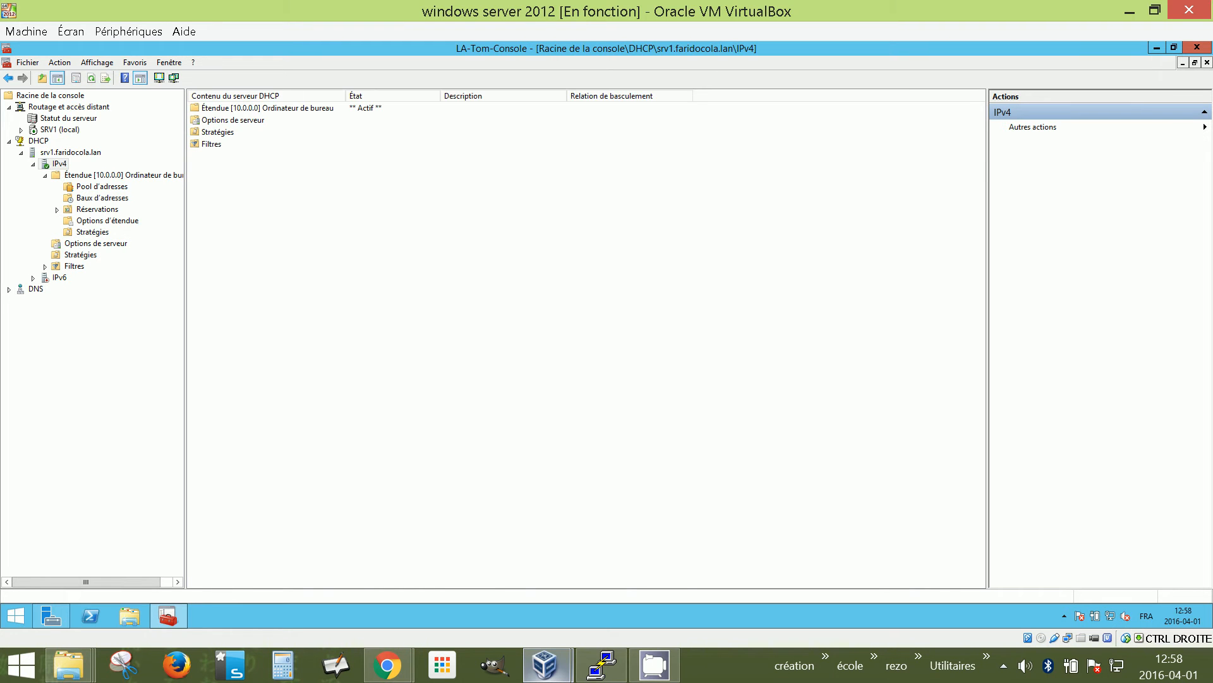
left_click(106, 221)
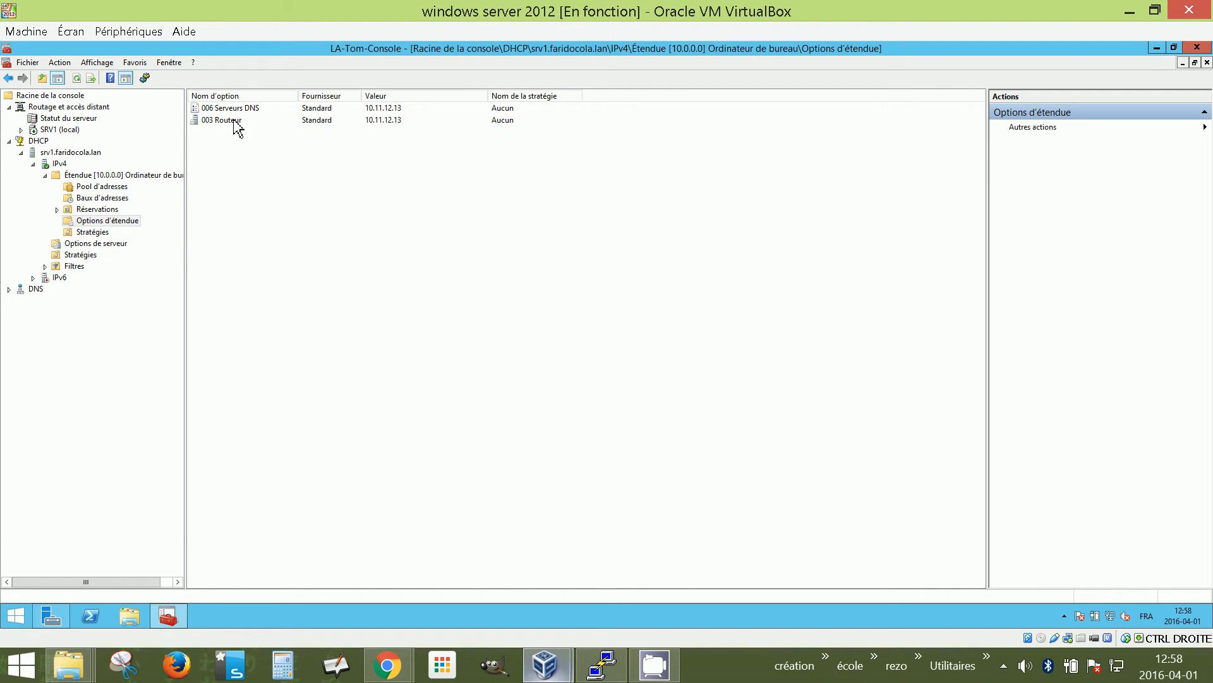
On the Windows 7 client, run ipconfig /release then ipconfig /renew
mouse_move(599, 676)
mouse_move(545, 665)
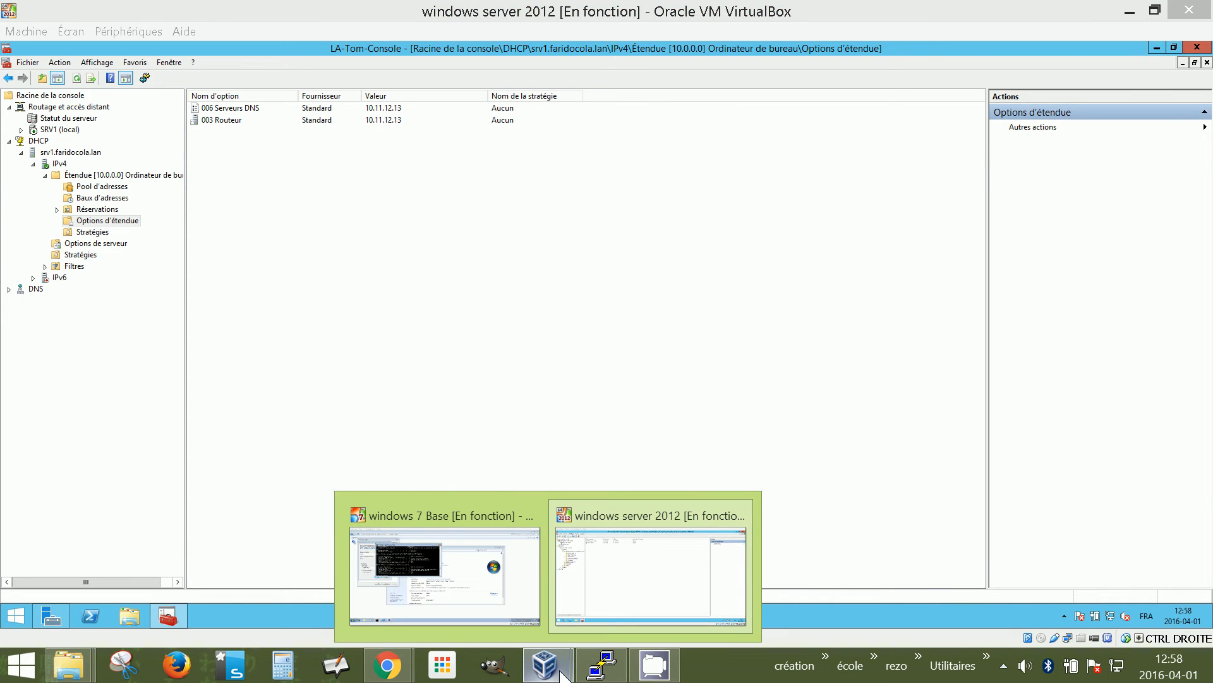
left_click(495, 600)
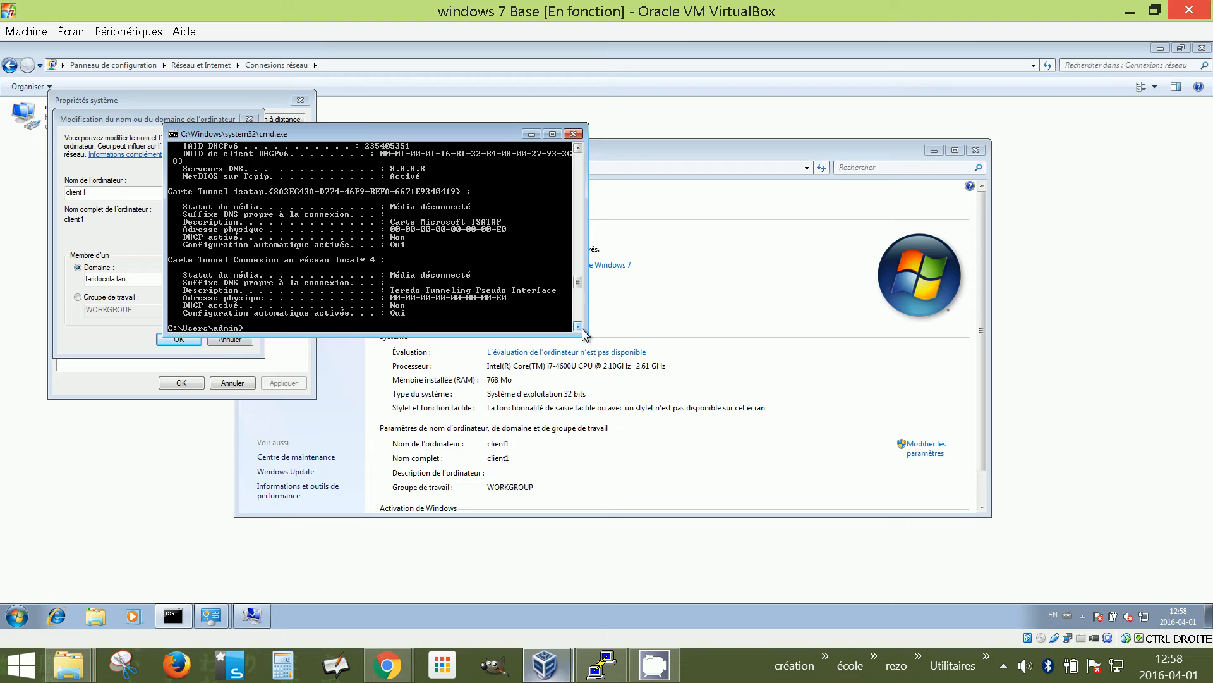
type("ipconfig /release")
key("Return")
key("Return")
key("Up")
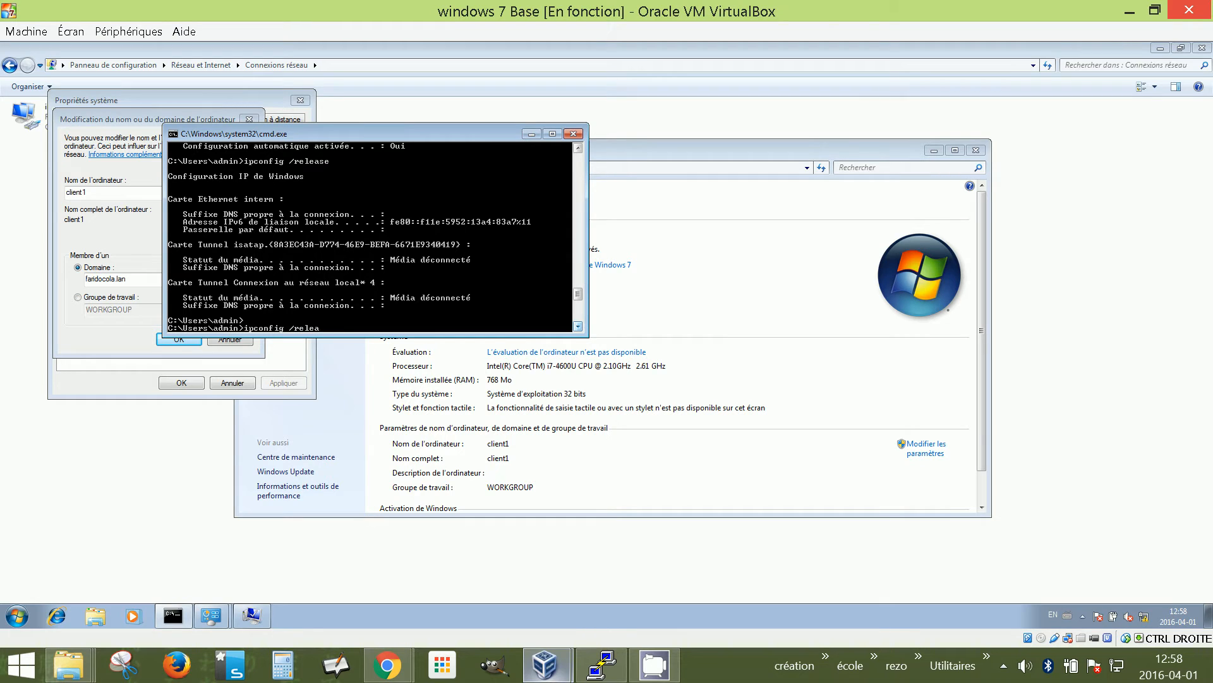
key("BackSpace")
key("BackSpace")
type("new")
key("Return")
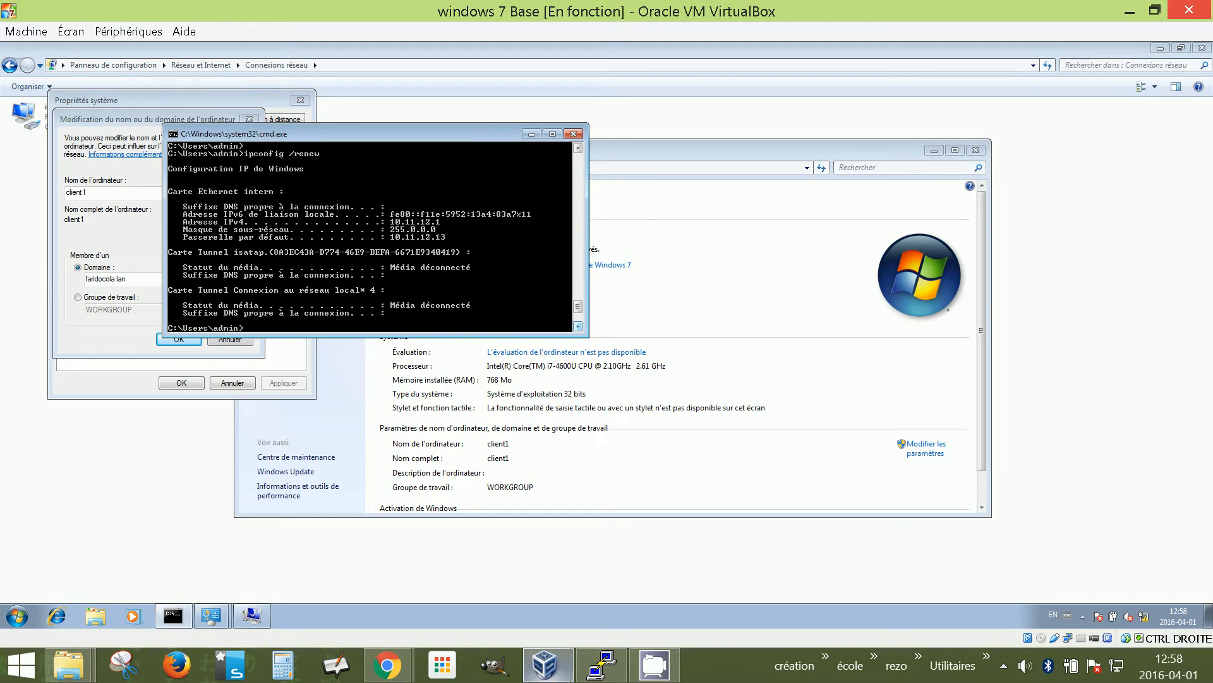
Run ipconfig /all to verify address 10.11.12.1 and DNS 10.11.12.13, then minimize cmd
type("ipconfig /all")
key("Return")
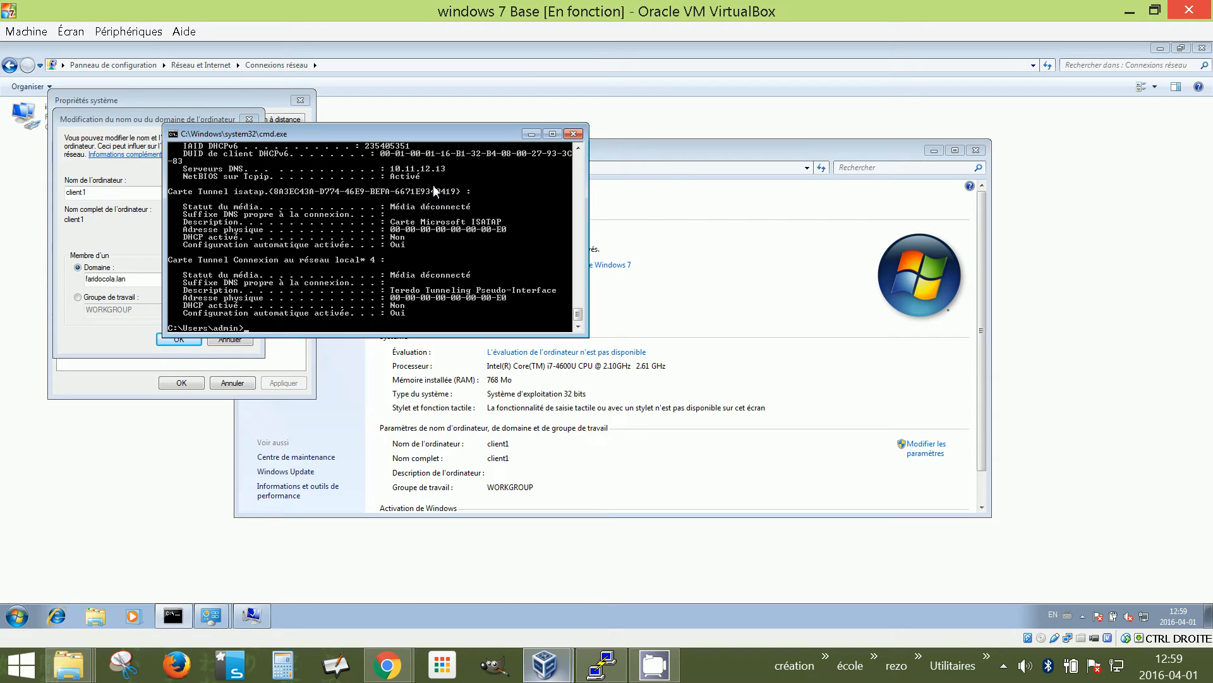
left_click(530, 134)
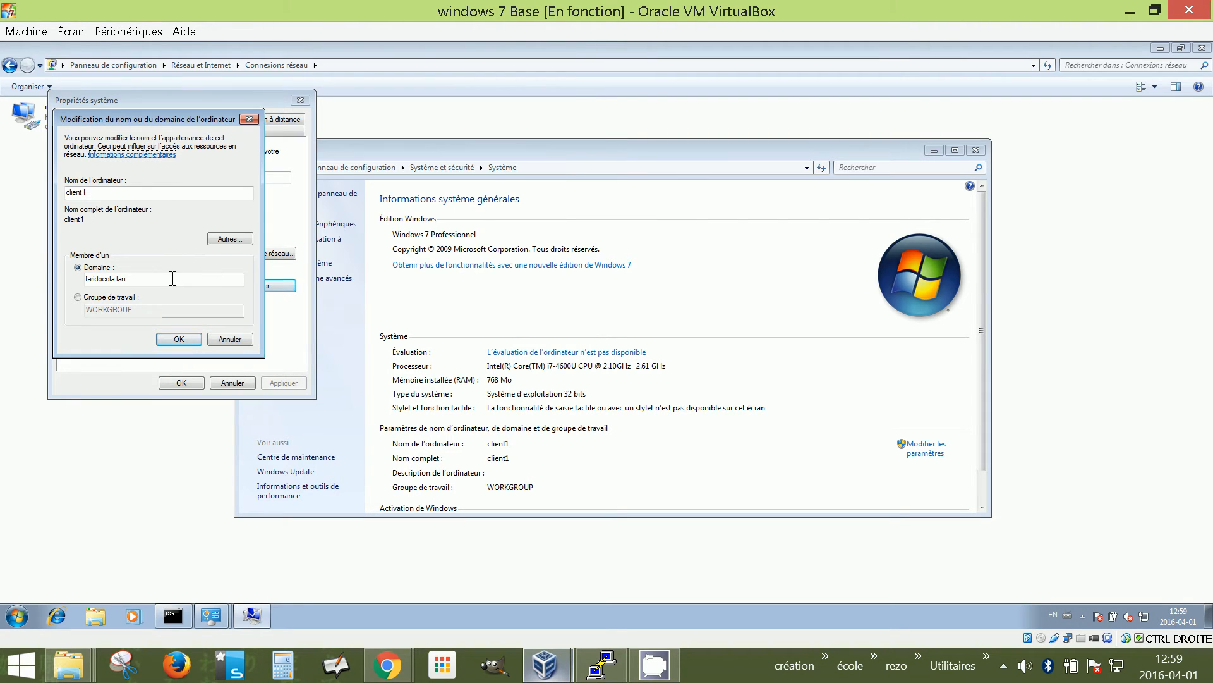
Correct the domain name to faridocola.lan and join it with the domain administrator credentials
left_click(117, 279)
key("BackSpace")
type(".")
left_click(179, 339)
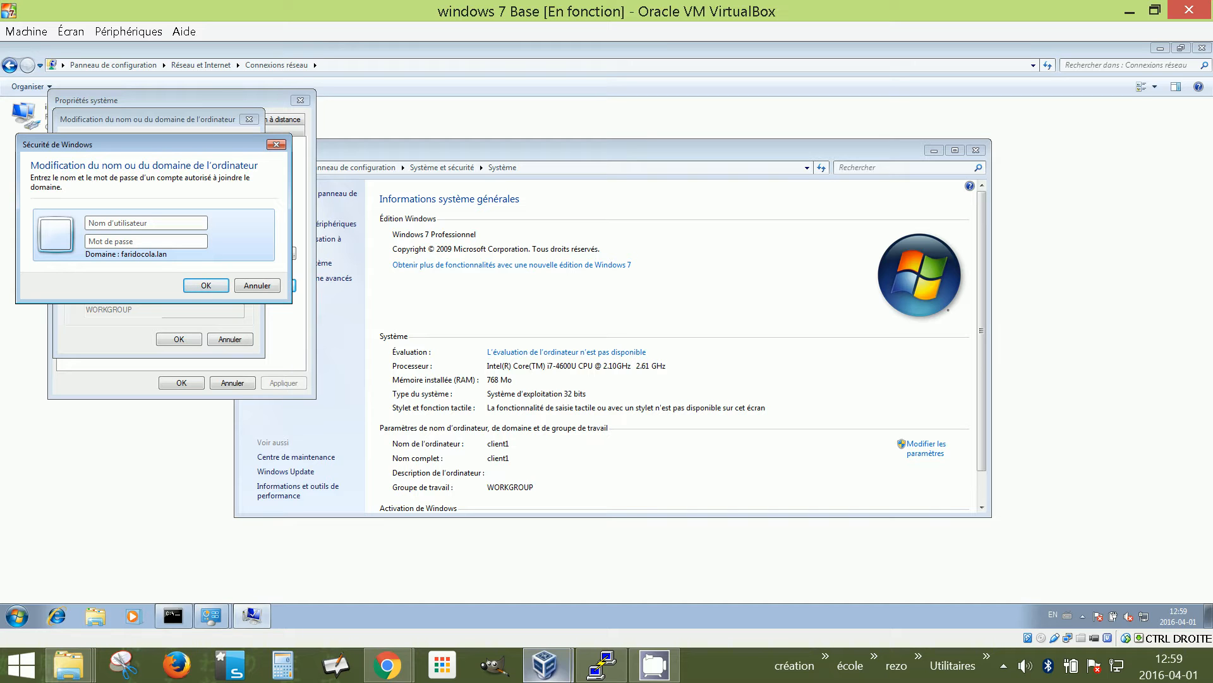
type("adi")
type("ministrateur")
type("•••••••")
type("•••")
left_click(196, 285)
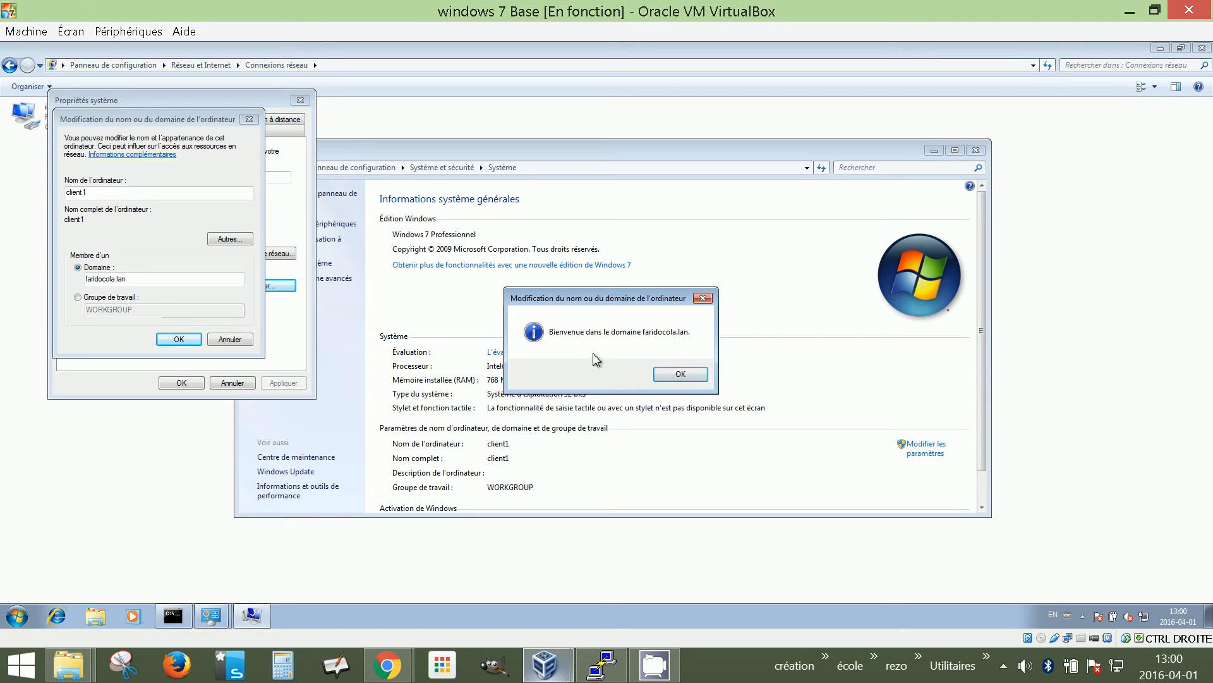
Acknowledge the domain welcome, close System Properties and restart the client now
left_click(689, 378)
left_click(684, 345)
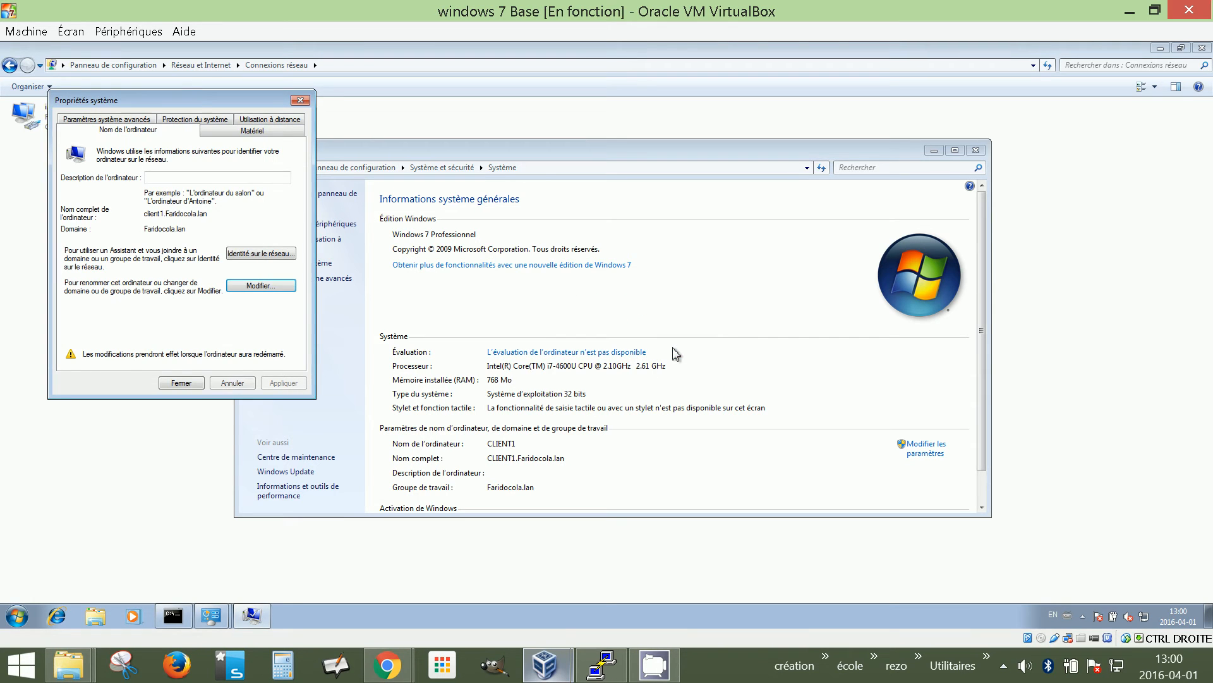
left_click(182, 383)
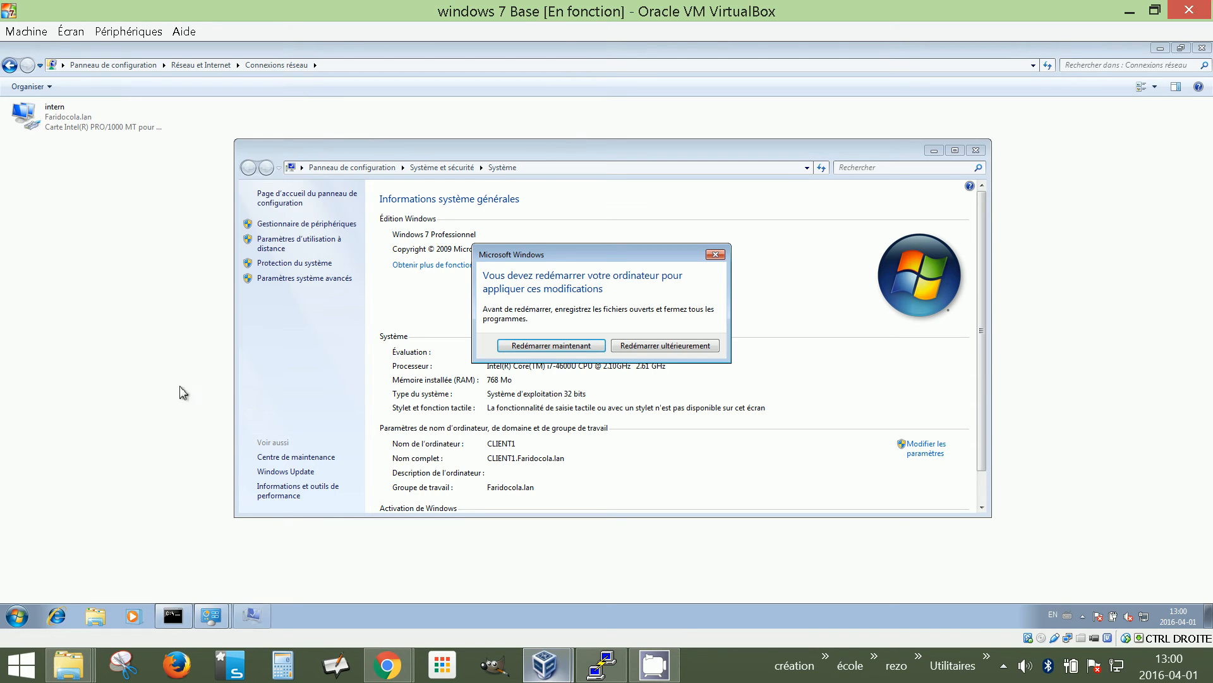
left_click(567, 347)
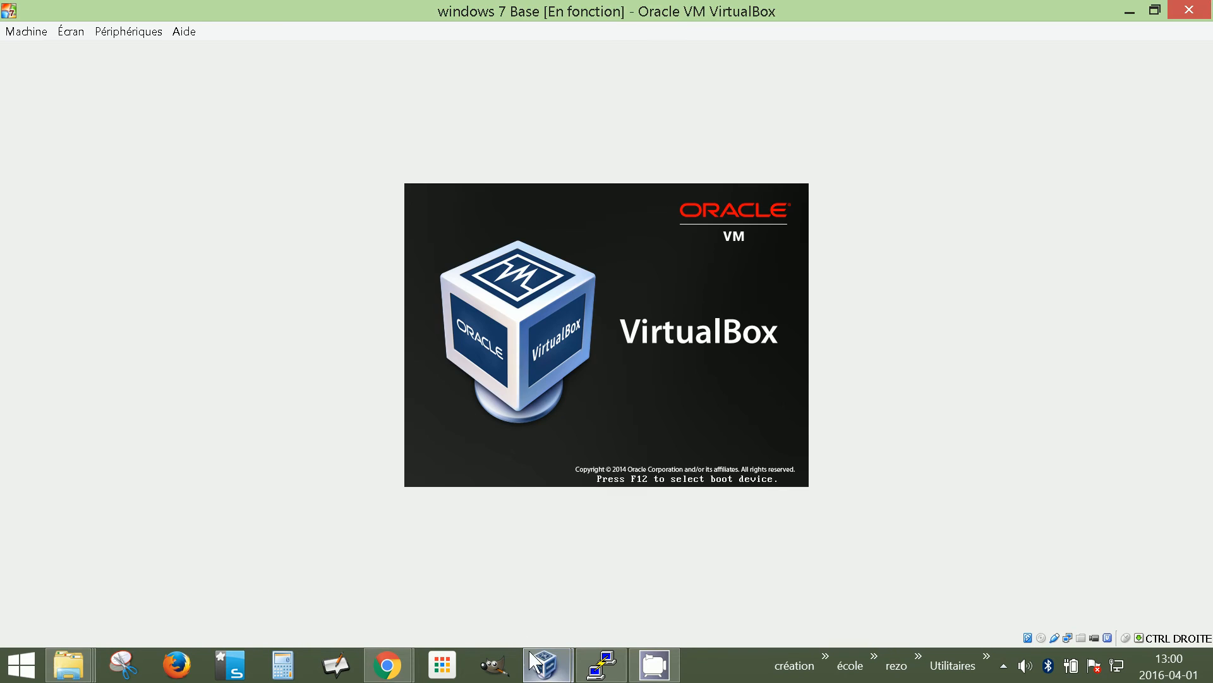
Bring up the Chrome window showing the exercice fridocolat.pdf tab
mouse_move(601, 664)
left_click(592, 610)
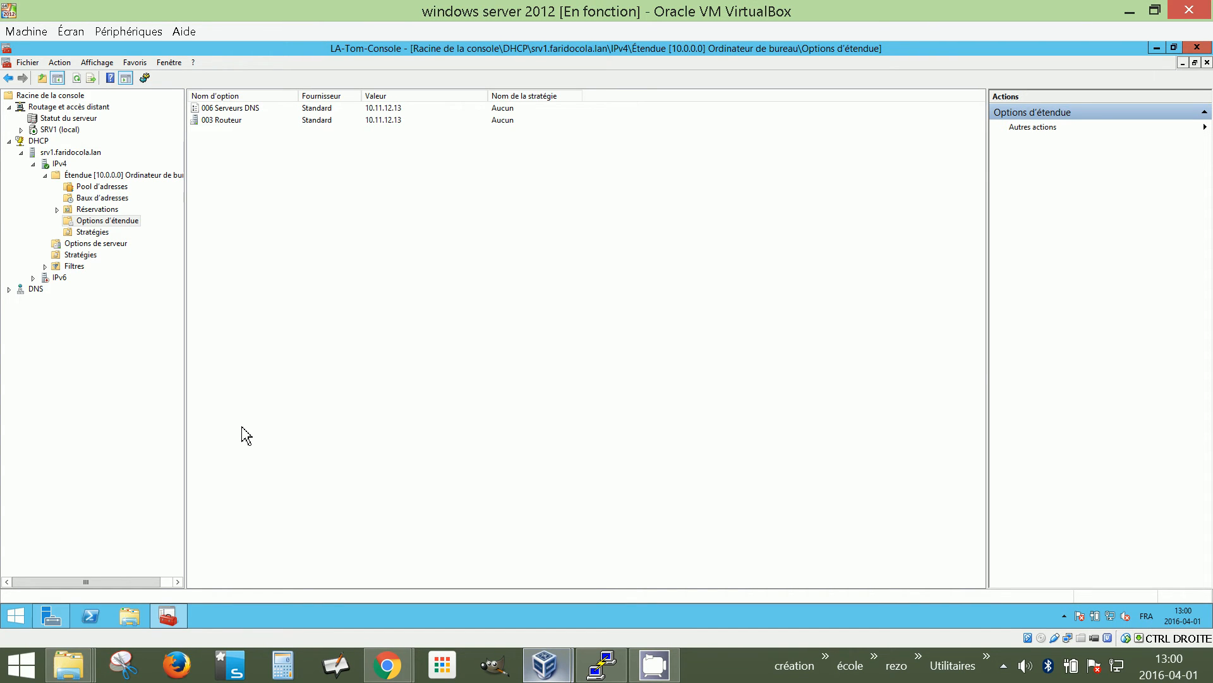
mouse_move(384, 667)
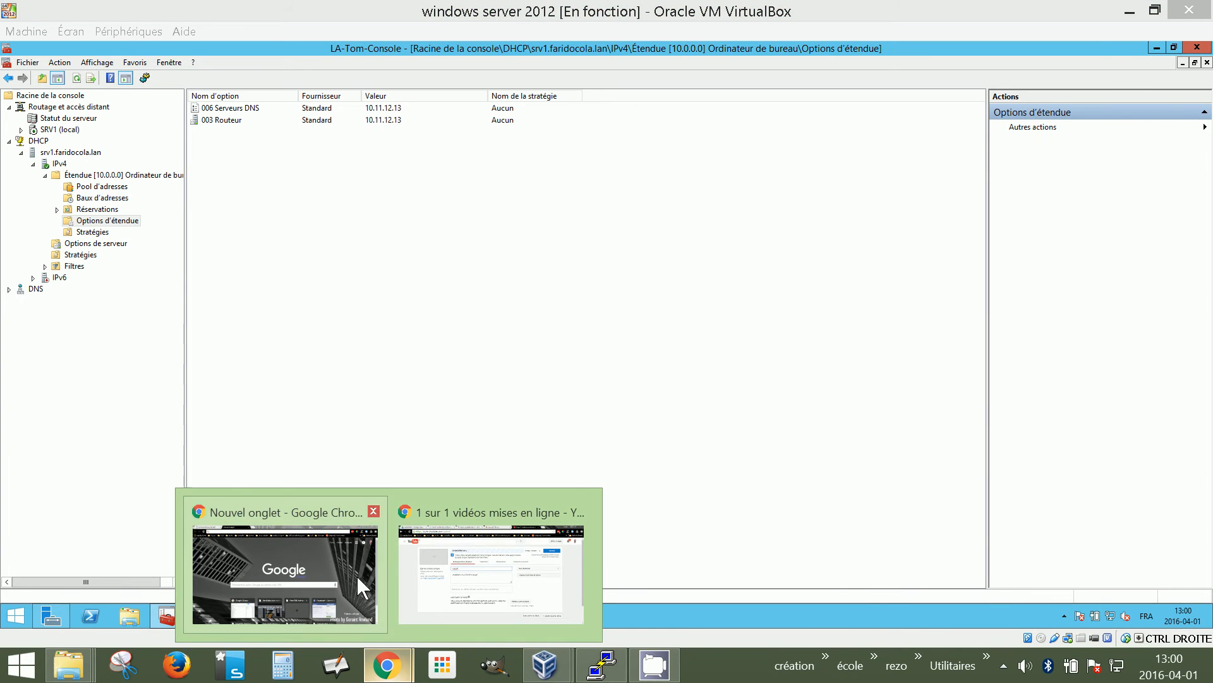
left_click(423, 579)
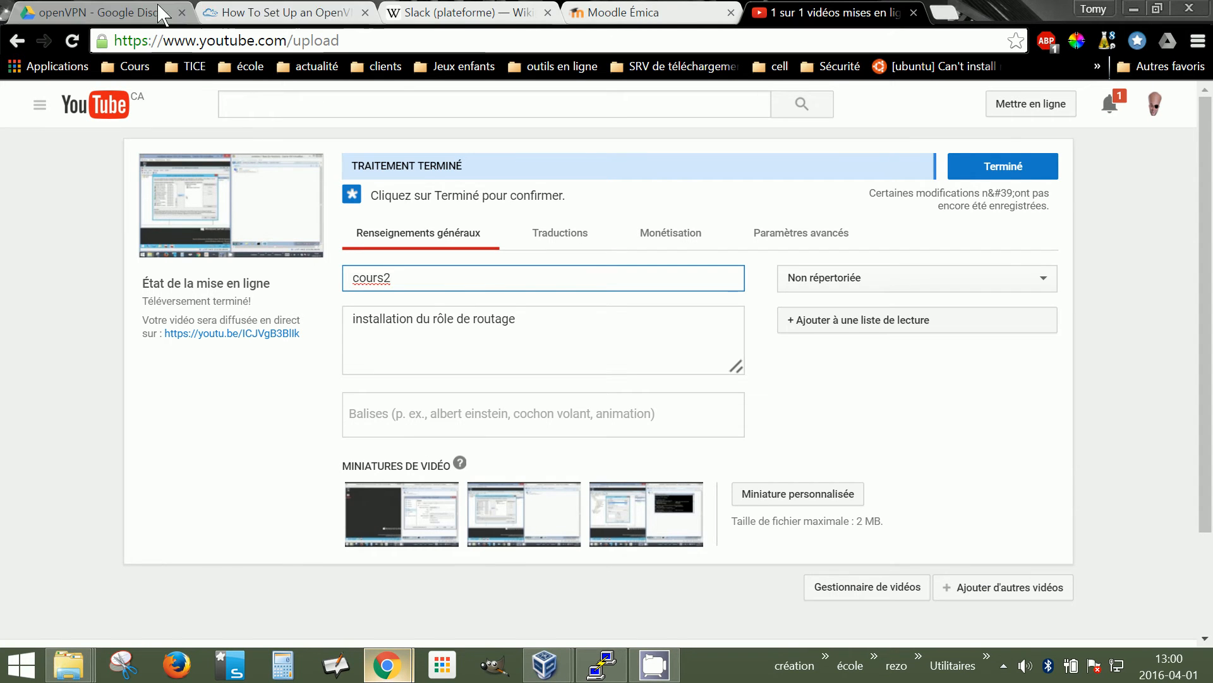
left_click(386, 665)
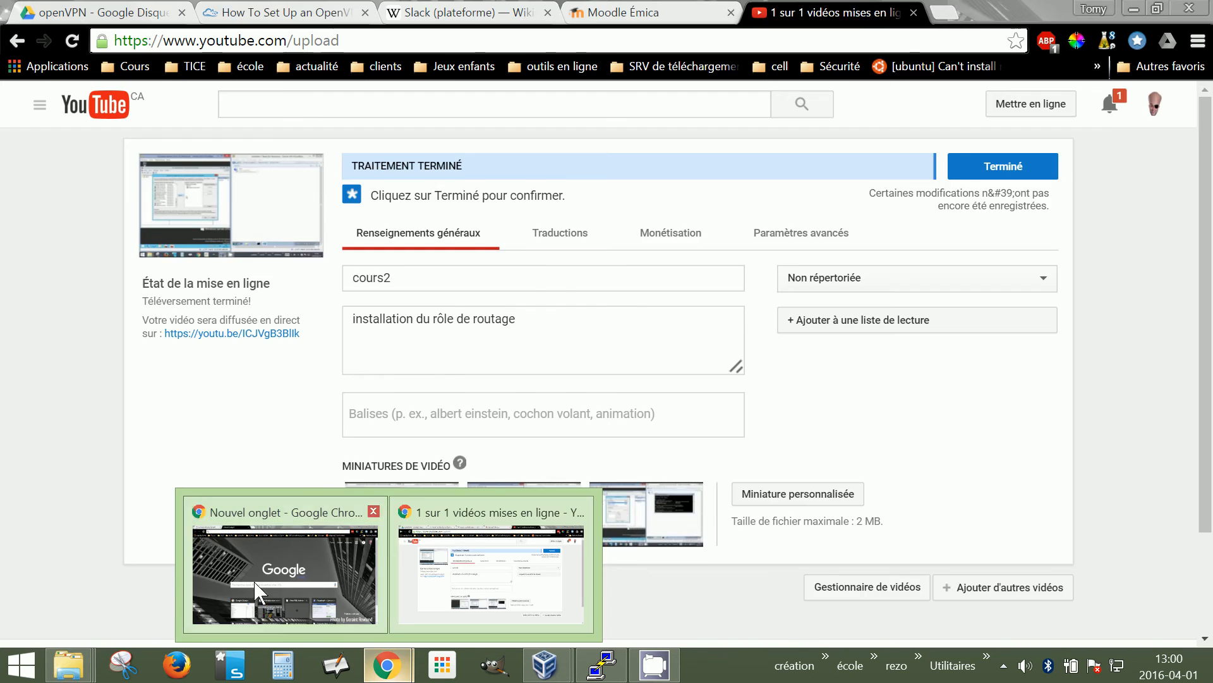
left_click(256, 591)
key("ctrl+Tab")
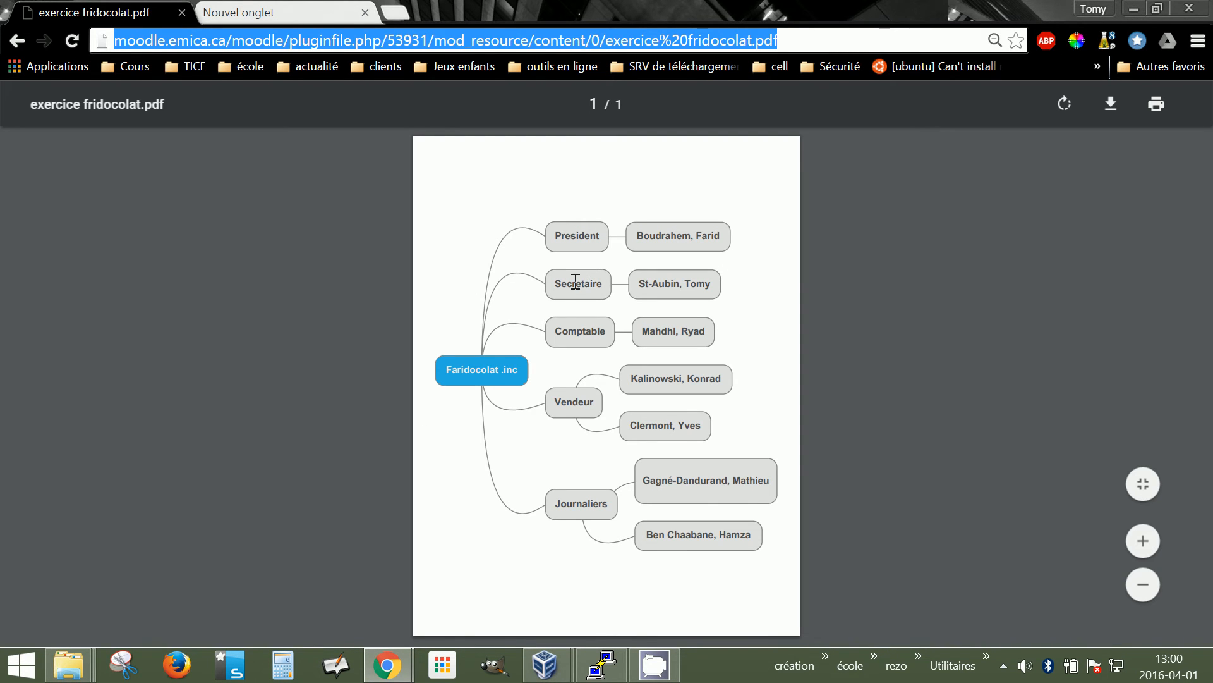
Highlight the Secretaire role and its assigned name, then minimize the PDF and return to the server
left_click_drag(556, 286, 603, 286)
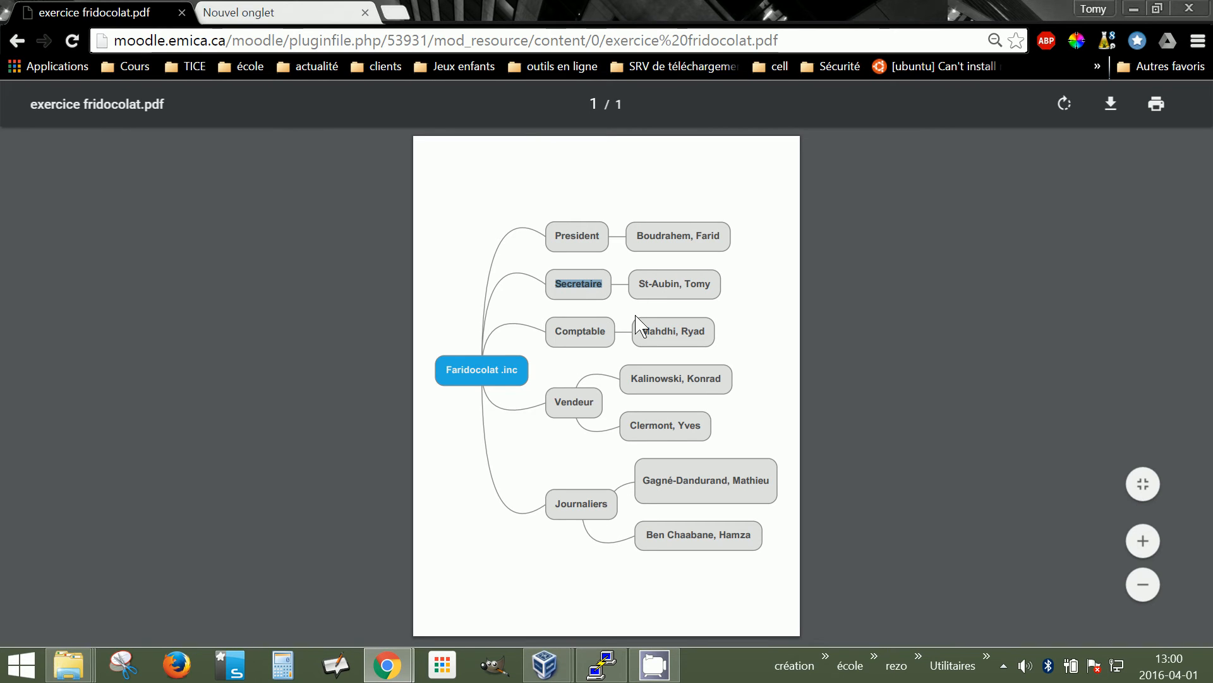
left_click_drag(636, 285, 739, 289)
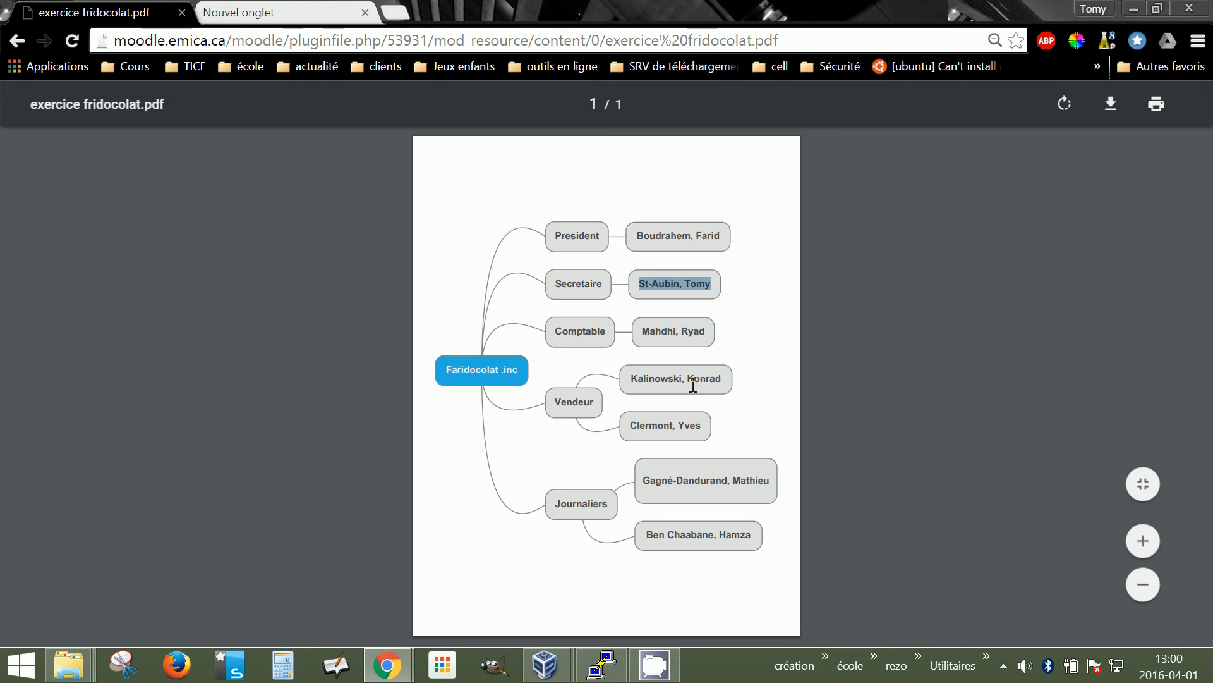
left_click(1136, 10)
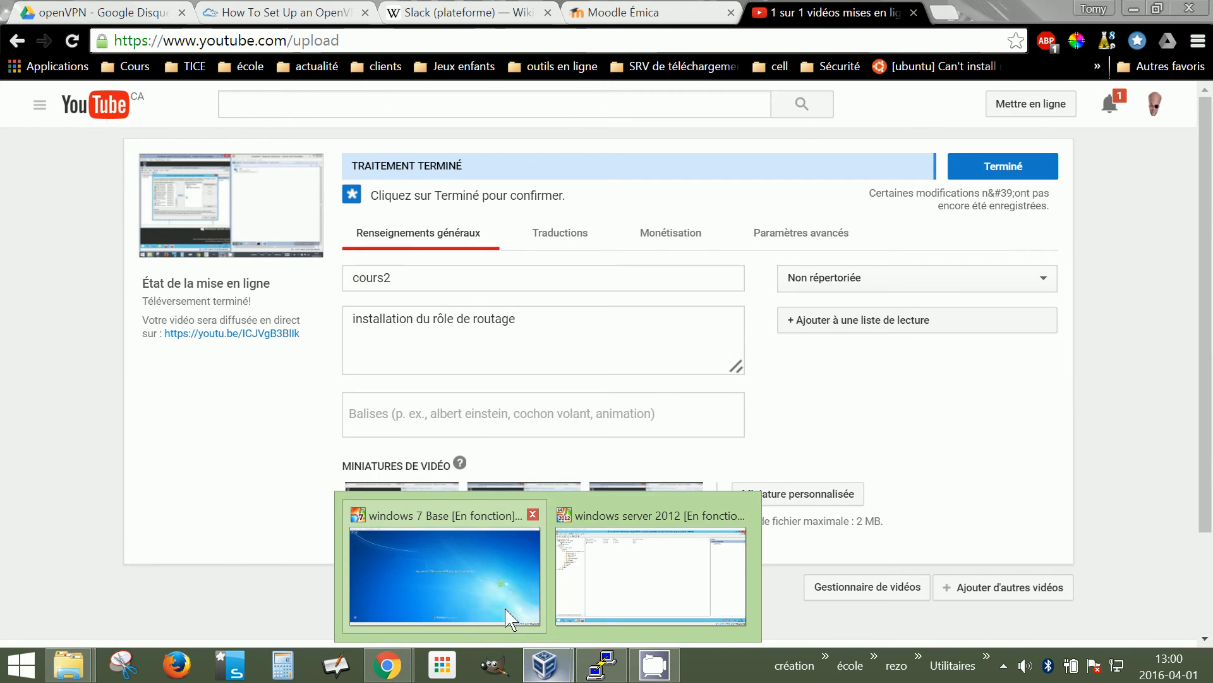
left_click(616, 569)
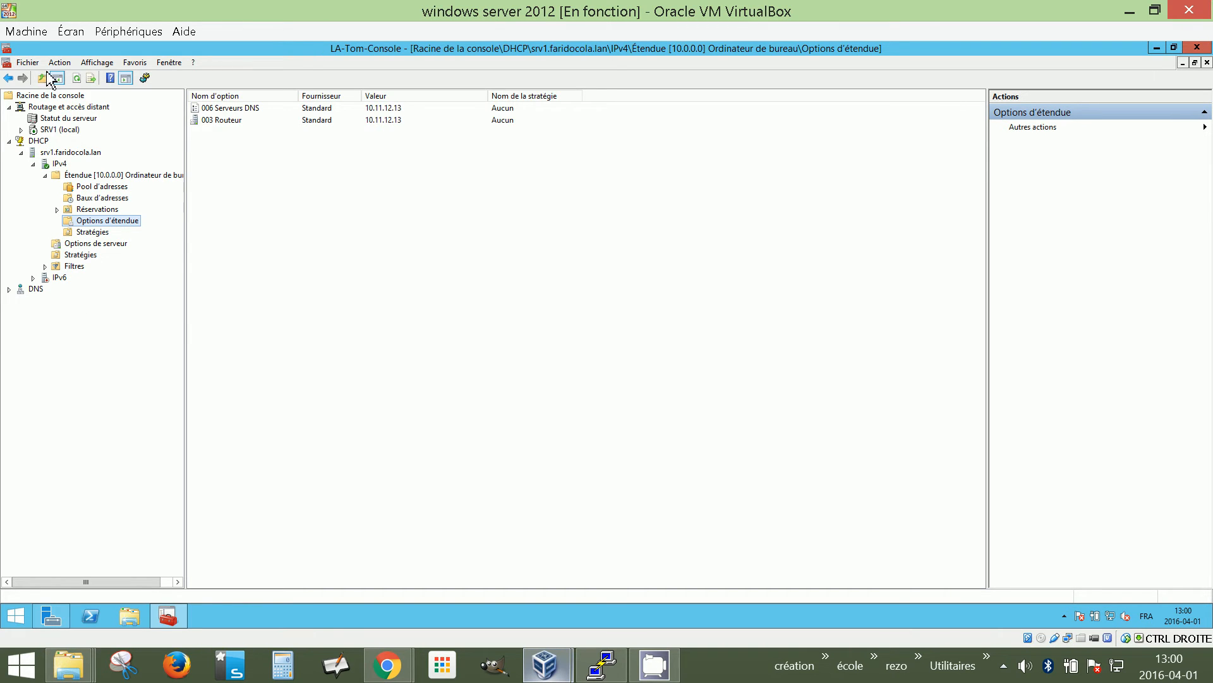
Add the Utilisateurs et ordinateurs Active Directory snap-in to the console, removing the duplicate
left_click(28, 62)
left_click(82, 138)
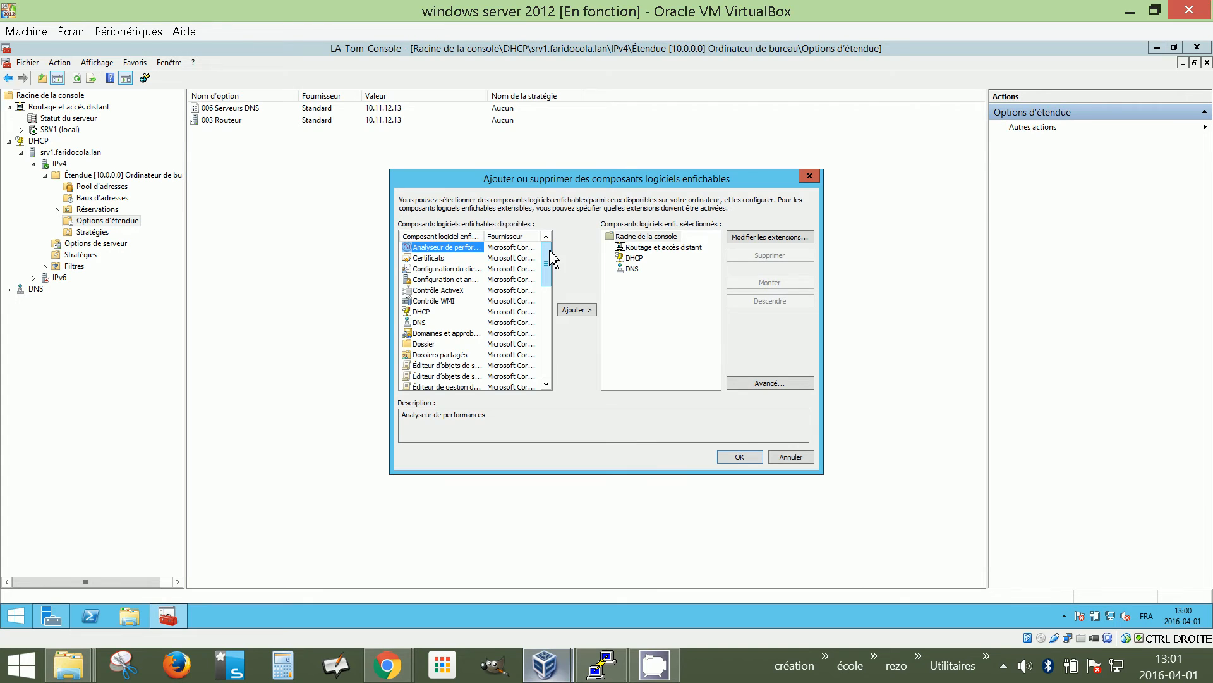
left_click_drag(547, 259, 555, 399)
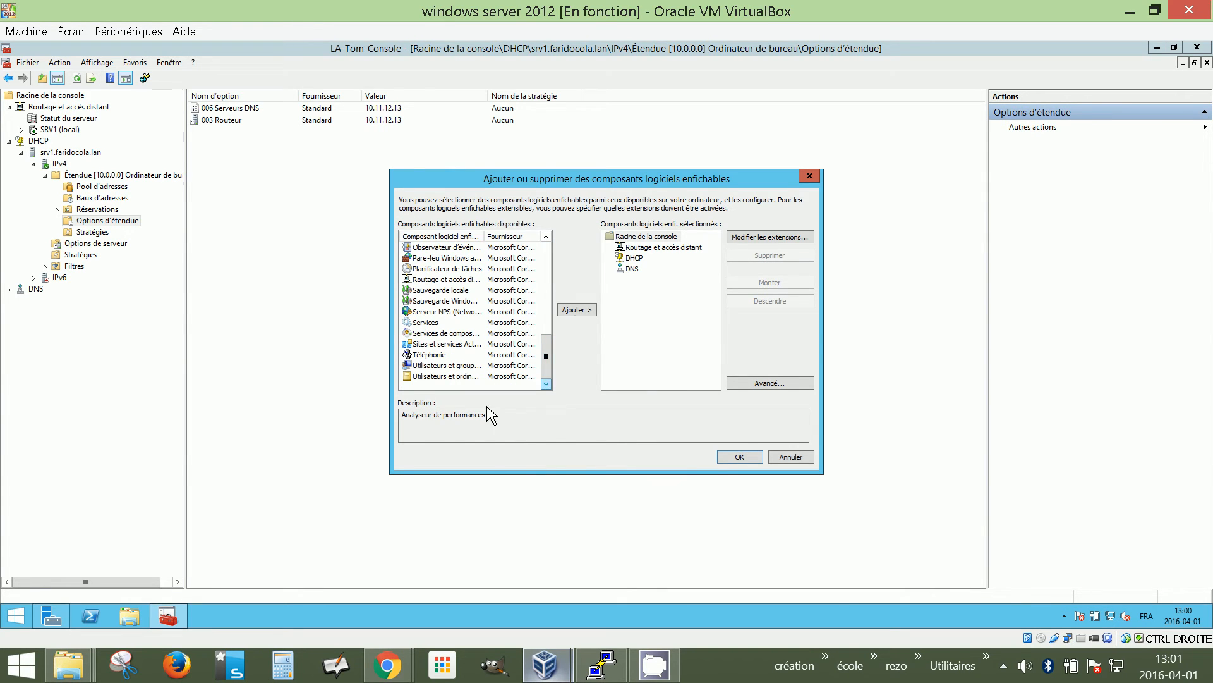
left_click(440, 377)
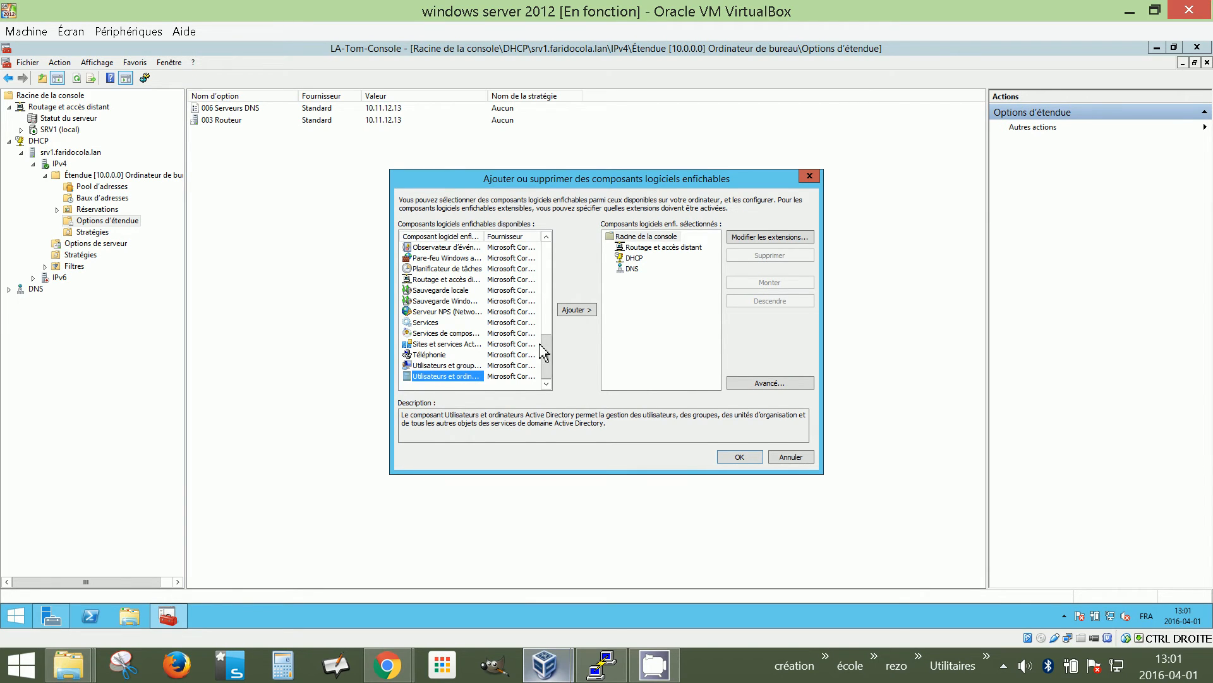
double_click(576, 310)
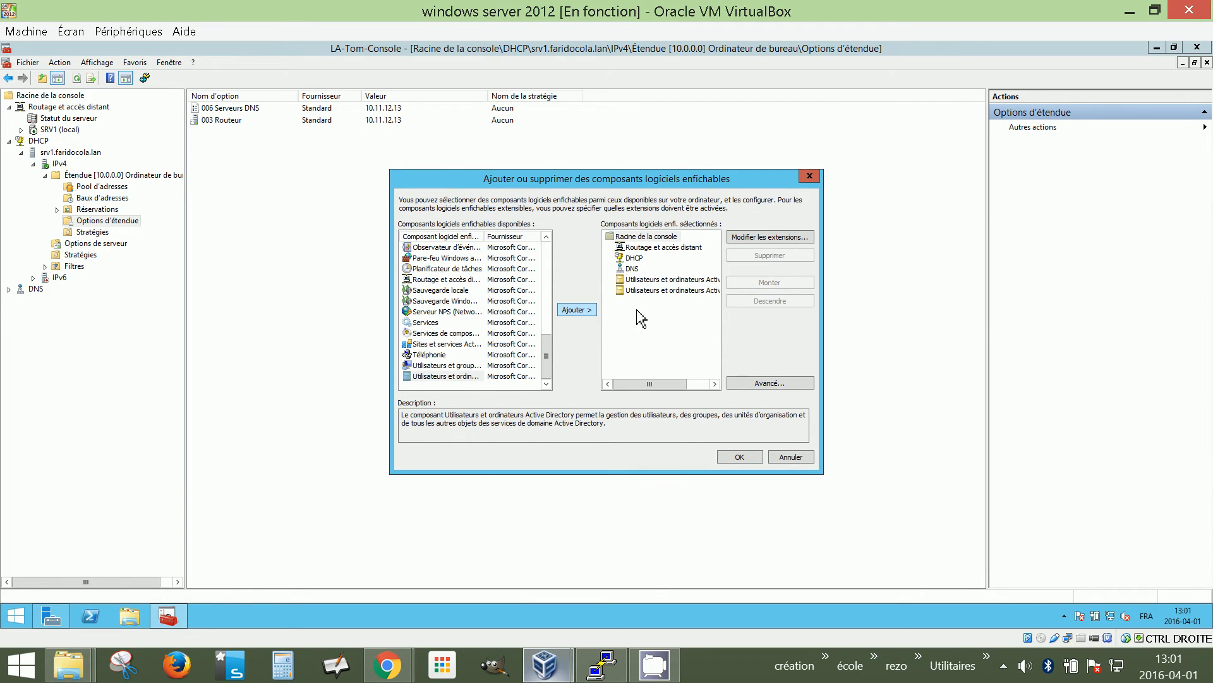
left_click(784, 257)
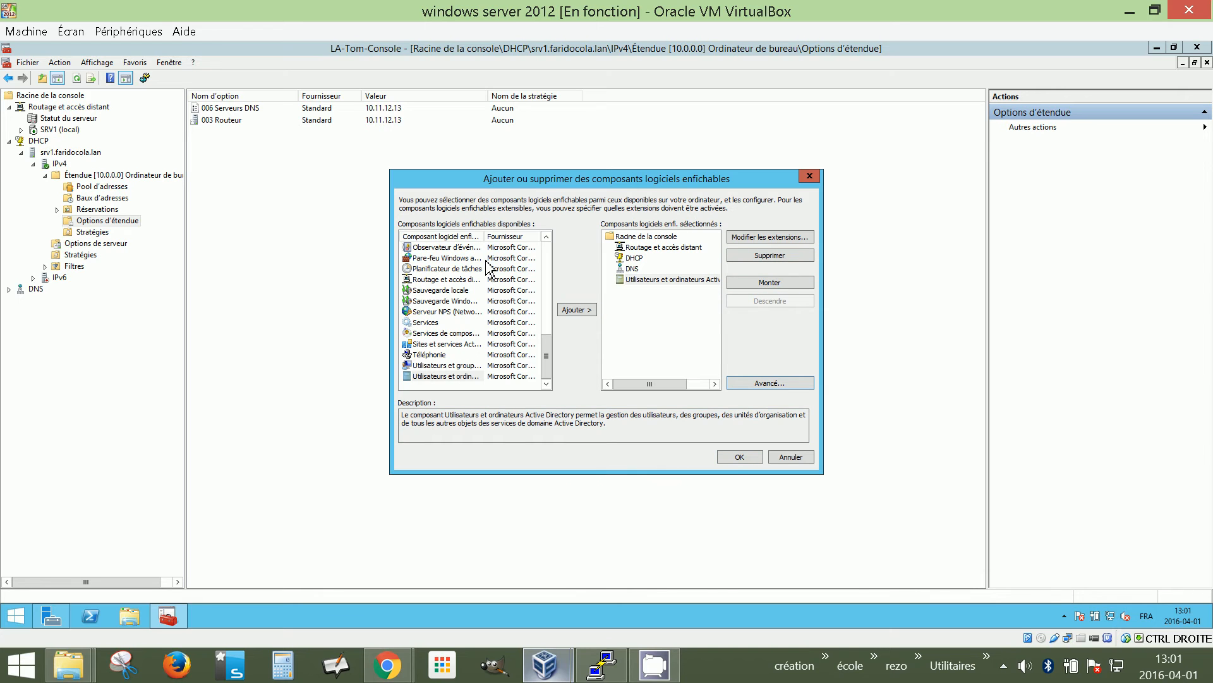
double_click(485, 236)
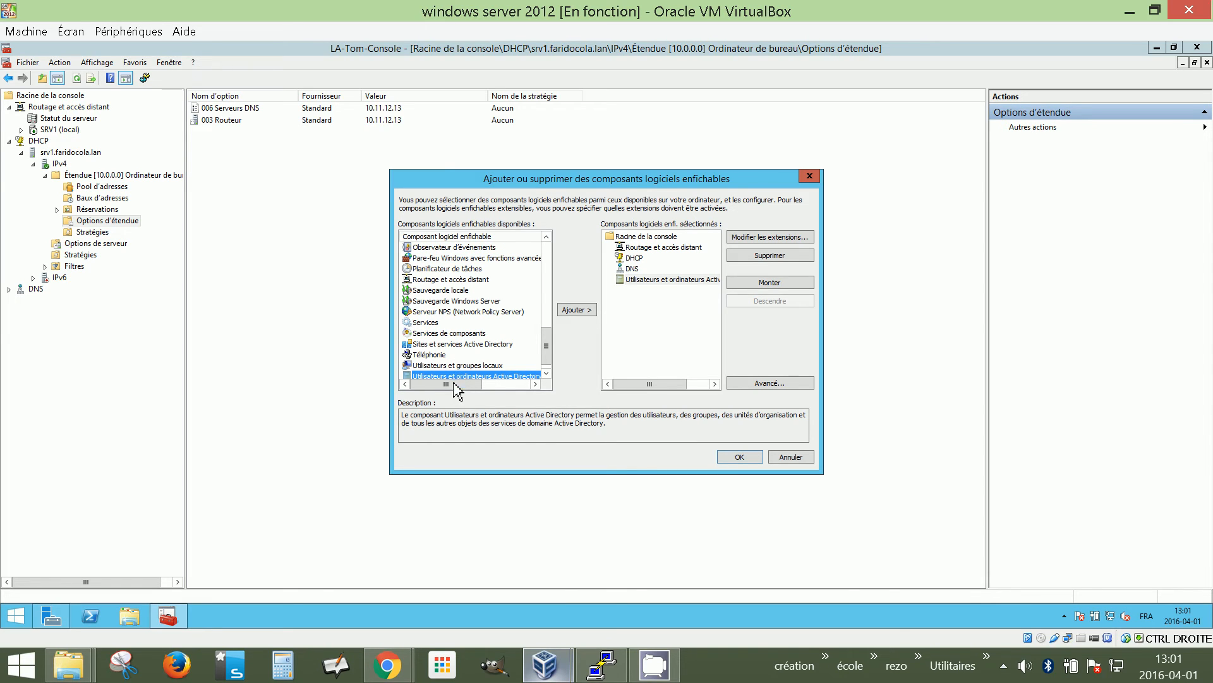
left_click(740, 457)
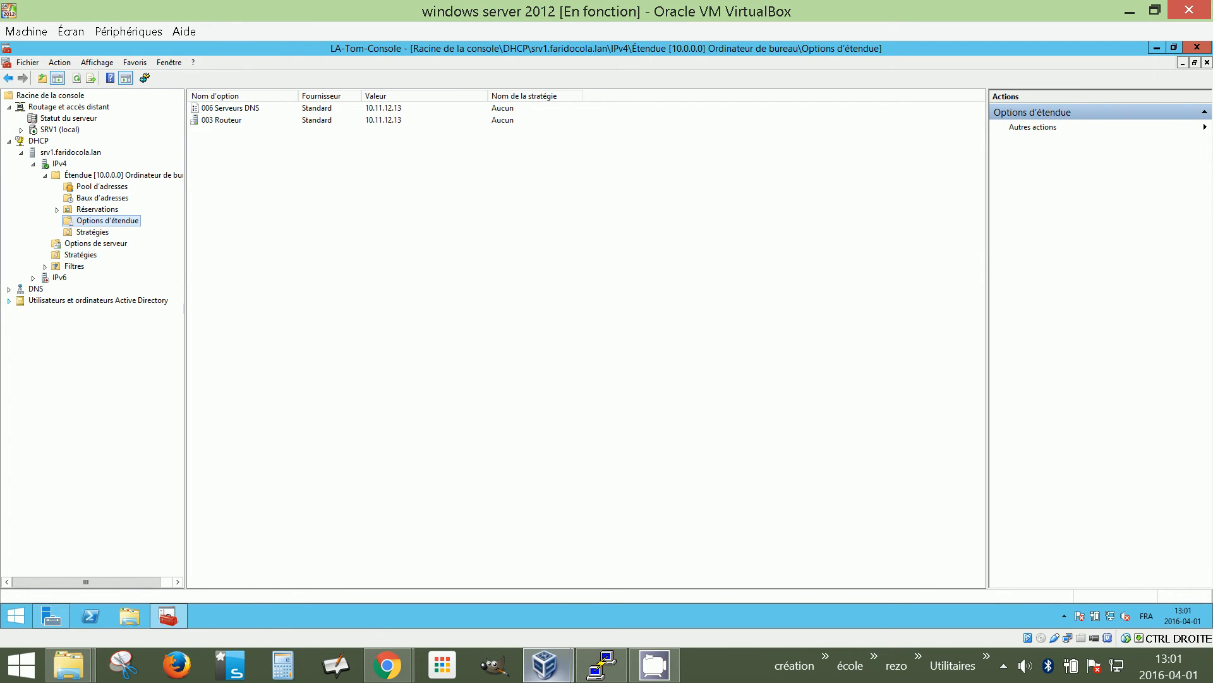
Expand Active Directory Users and Computers and Faridocola.lan, then open the domain's actions
left_click(9, 300)
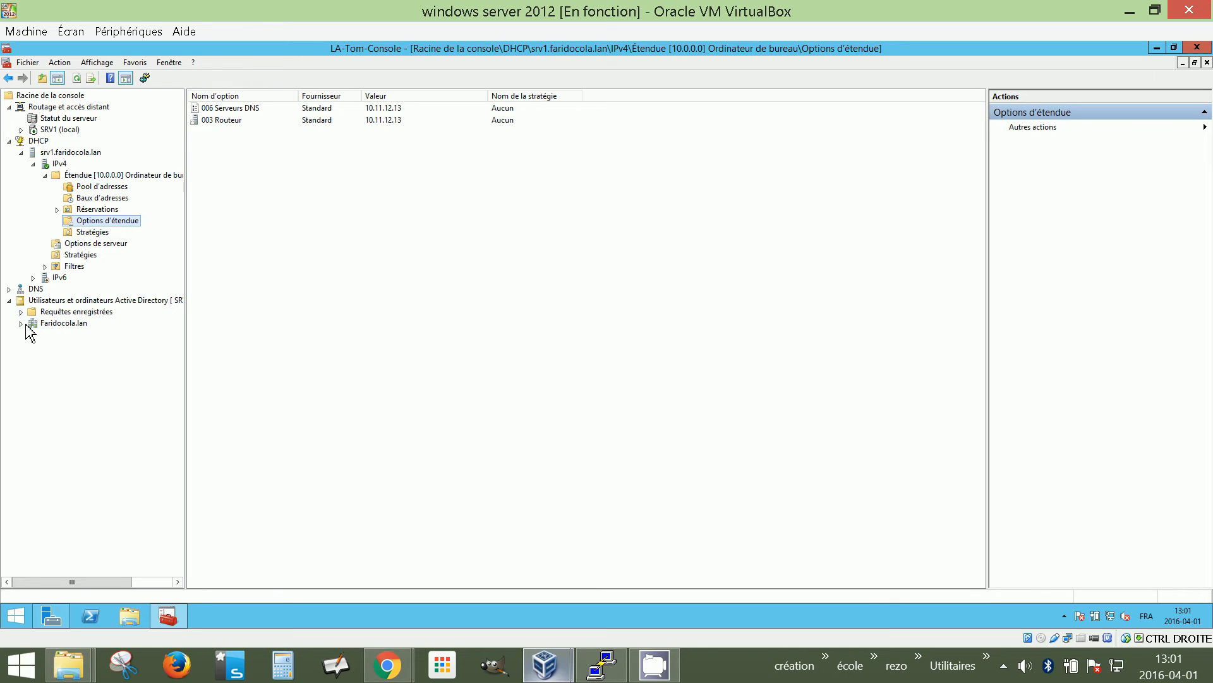
left_click(22, 323)
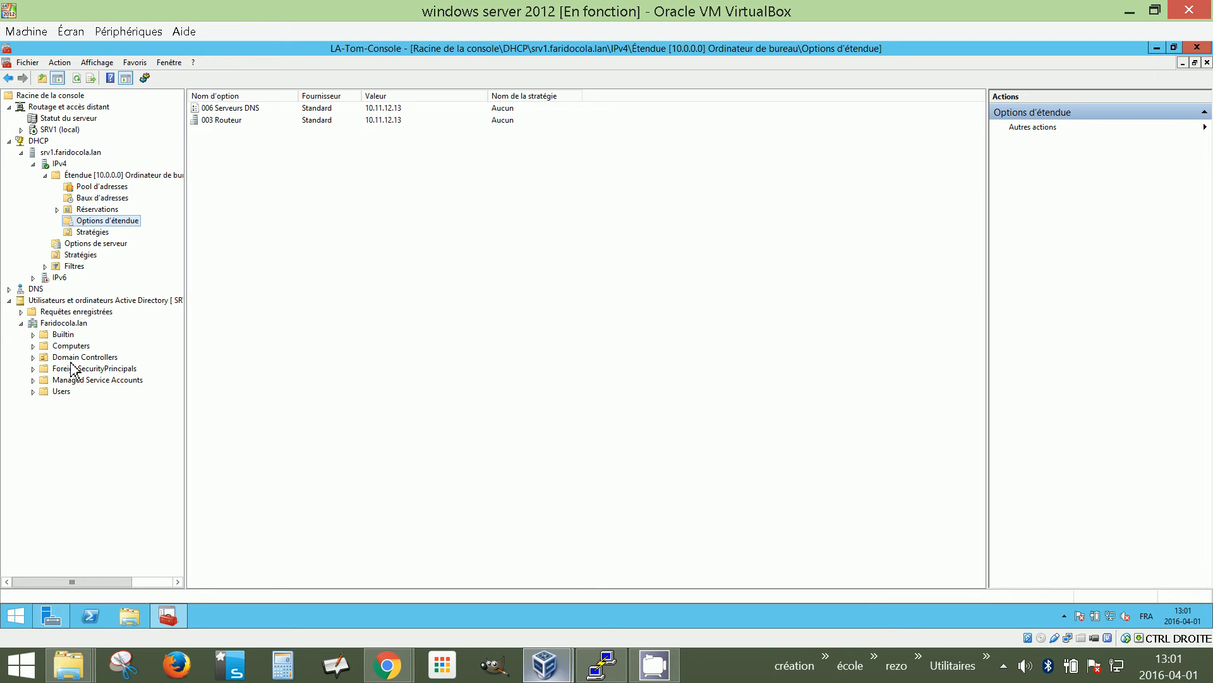
right_click(55, 323)
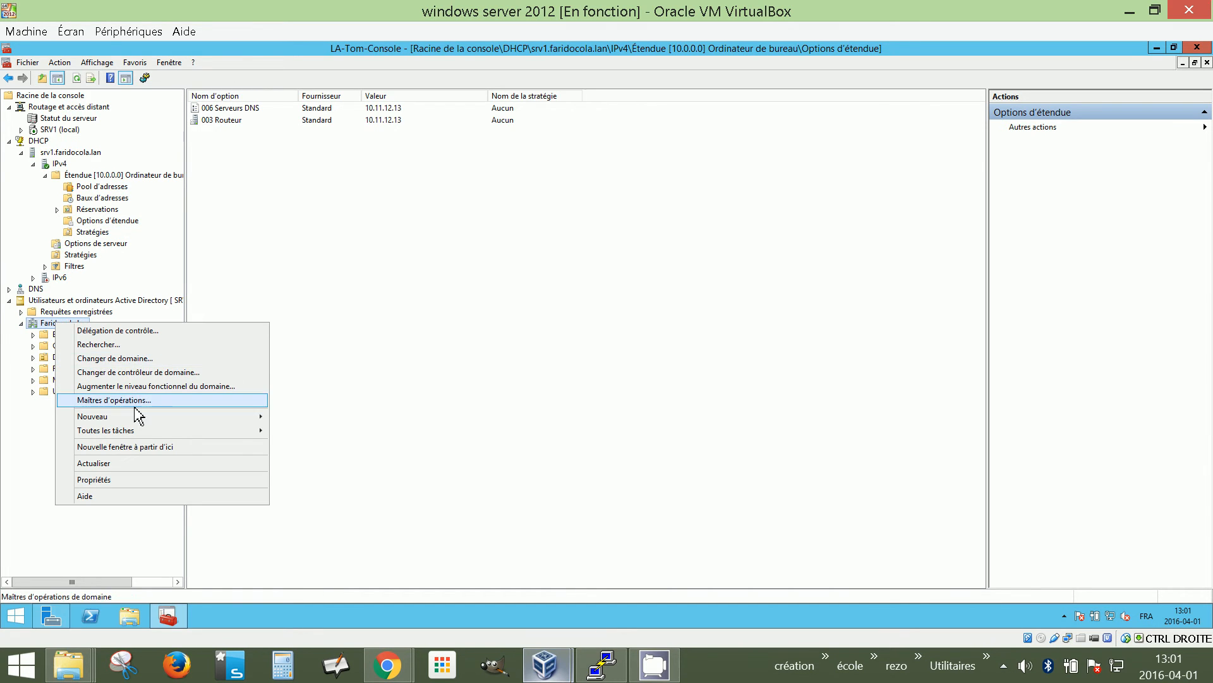
Create organizational unit OU_secretaire under Faridocola.lan via Nouveau > Unité d'organisation
mouse_move(139, 417)
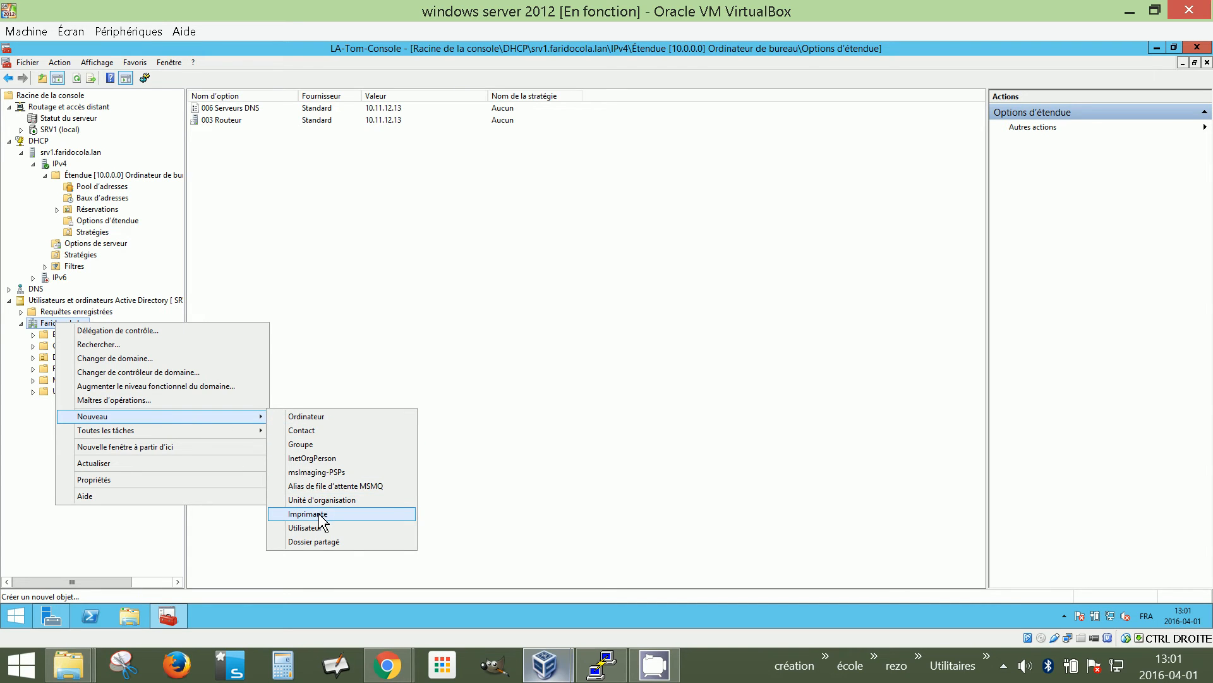
left_click(323, 500)
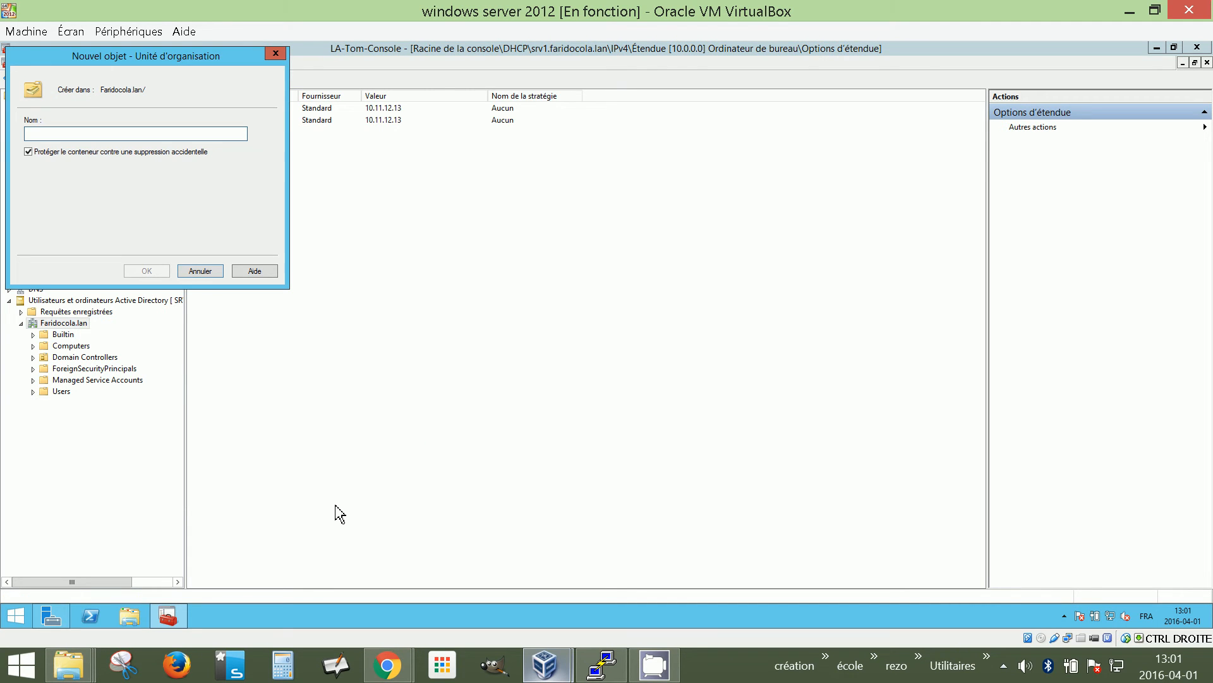
type("OU_")
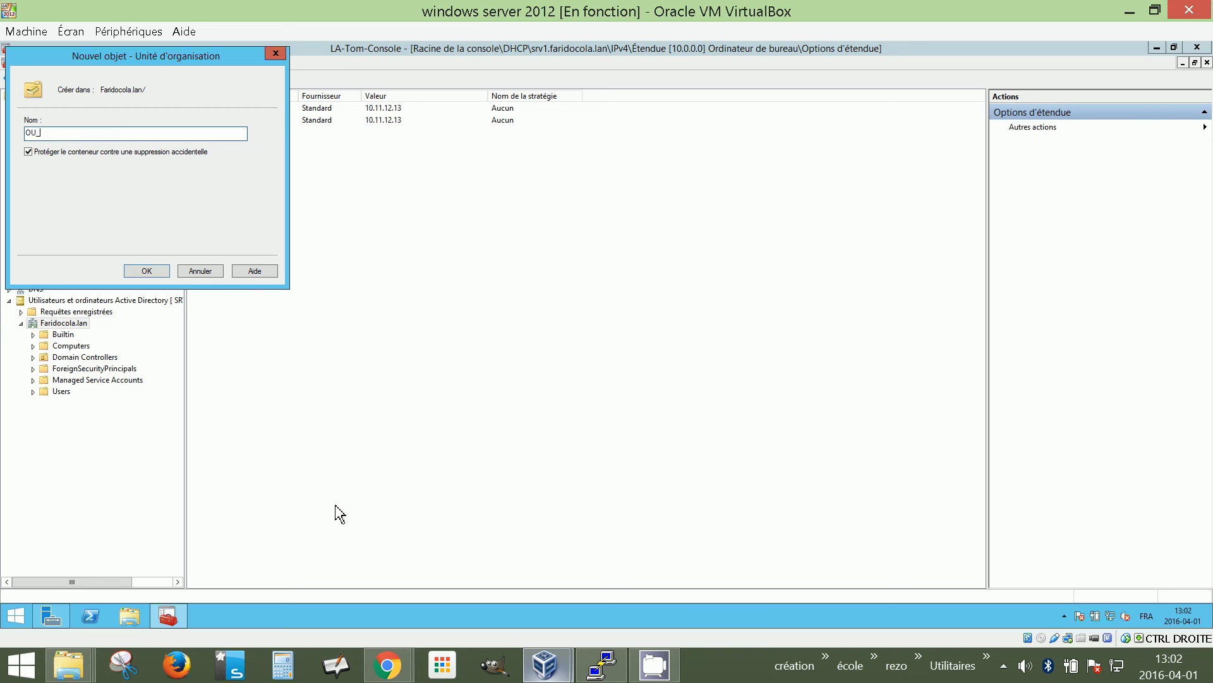
type("secretaire")
left_click(147, 271)
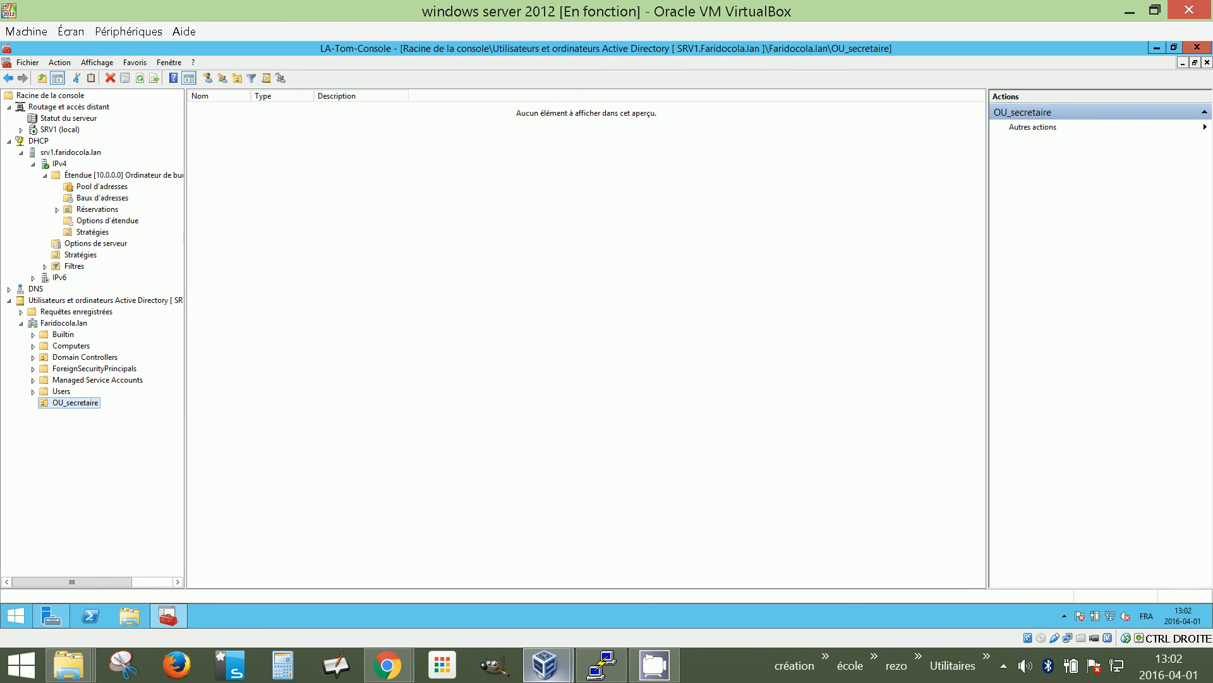
Select the new OU_secretaire and open its actions, cancelling an accidental rename
left_click(77, 410)
right_click(74, 402)
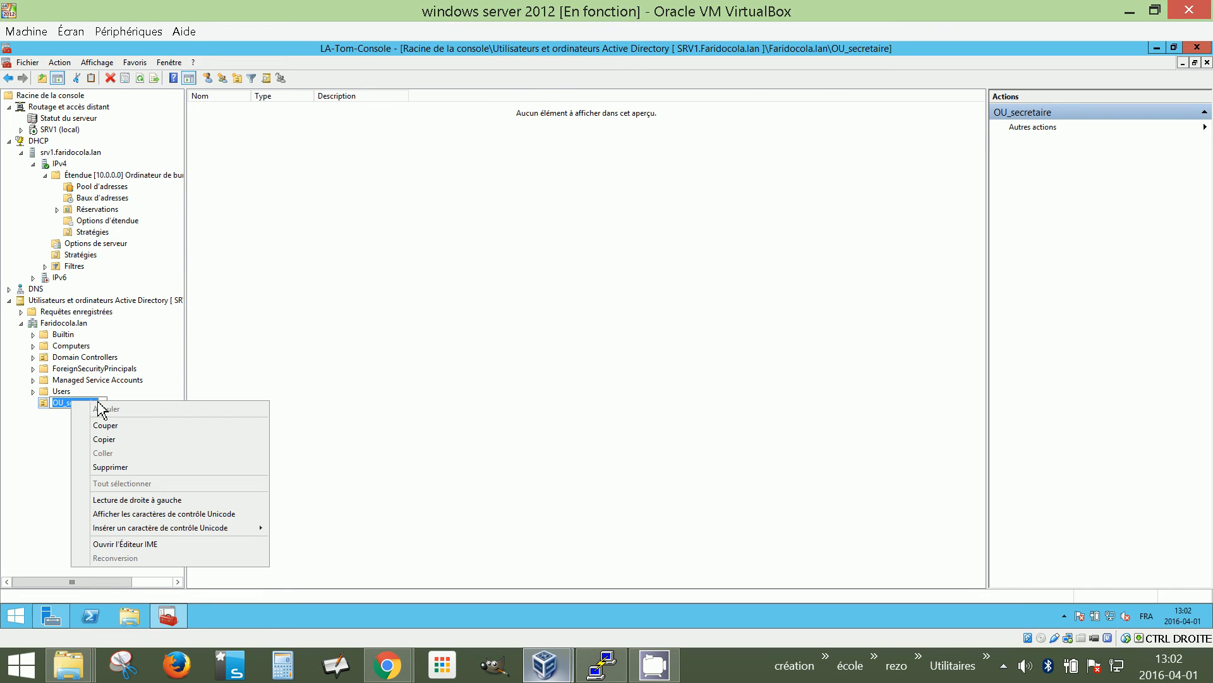
key("Escape")
key("Escape")
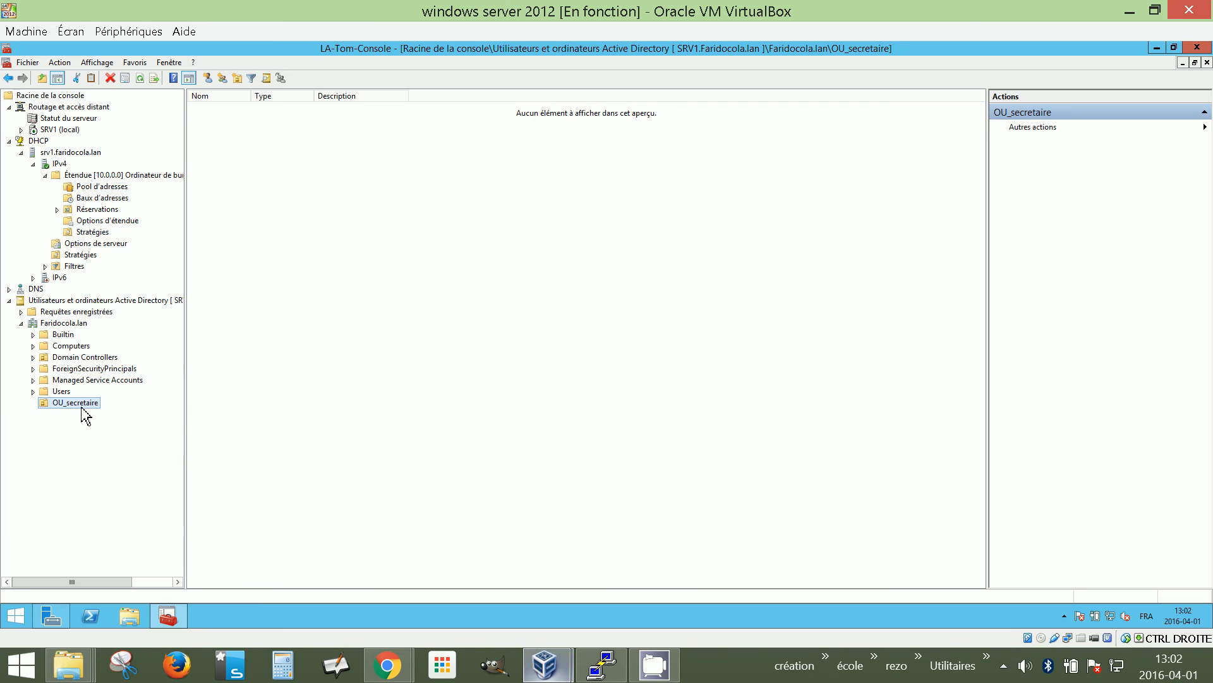
right_click(80, 406)
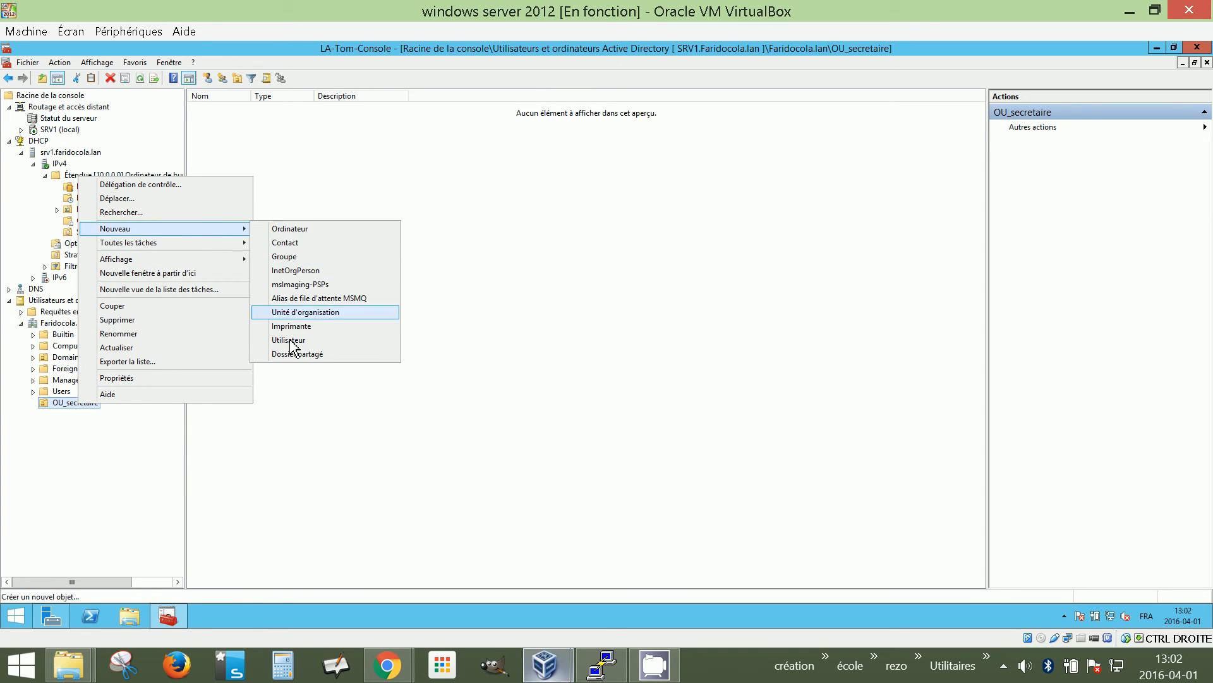
left_click(457, 256)
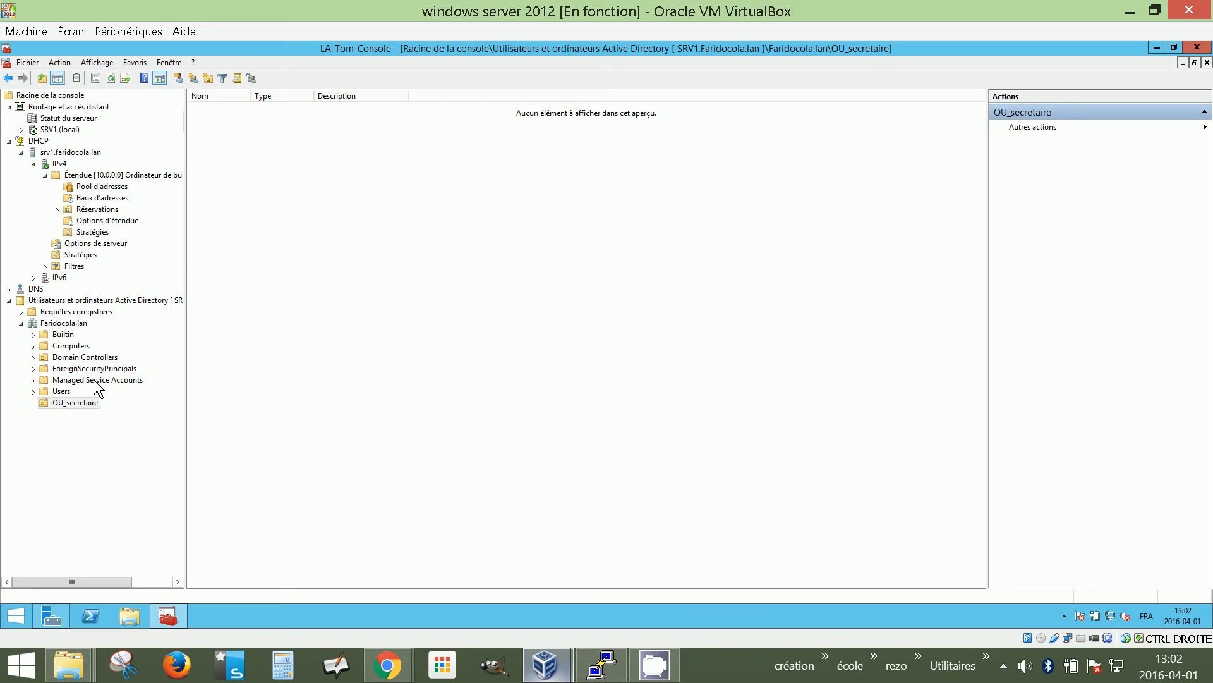
left_click(80, 406)
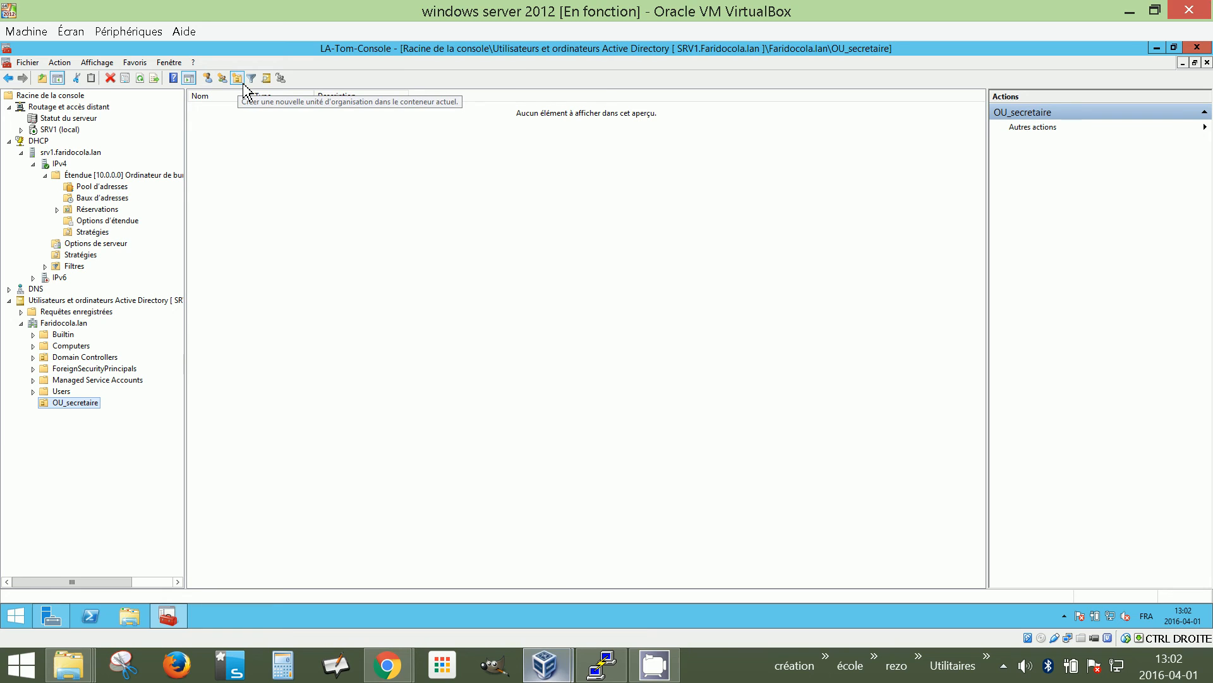
In the New User wizard, enter the user's first name, last name and logon name, then continue
left_click(207, 78)
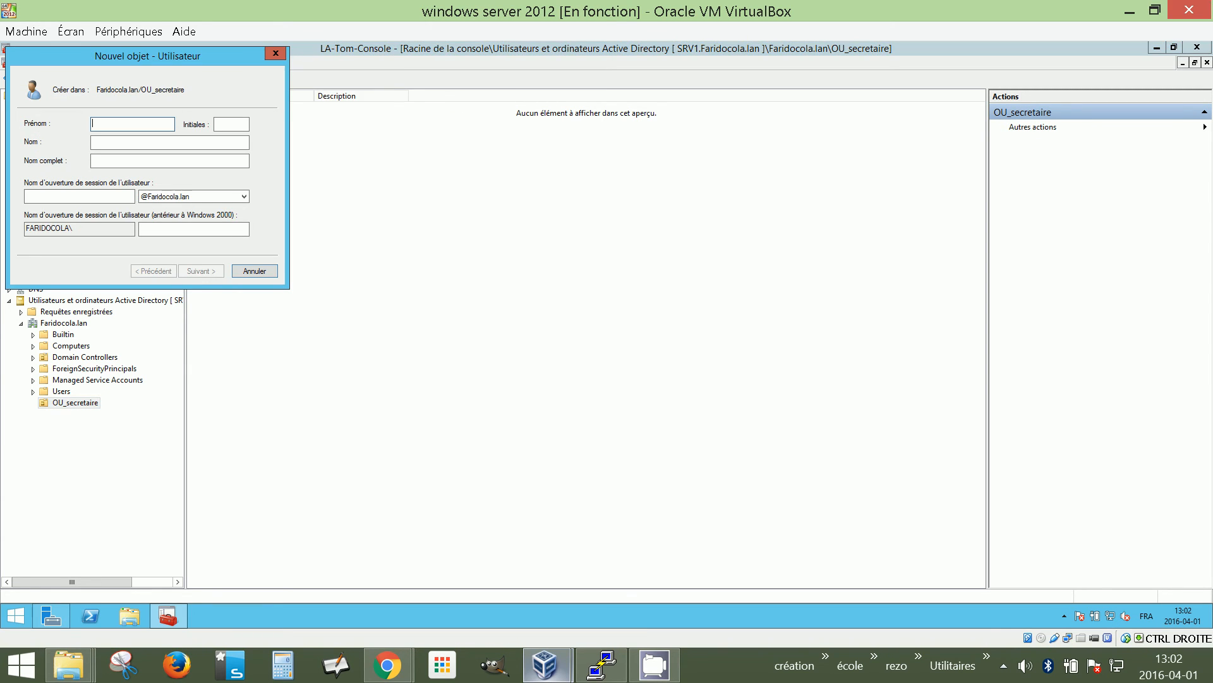
key("Tab")
key("Tab")
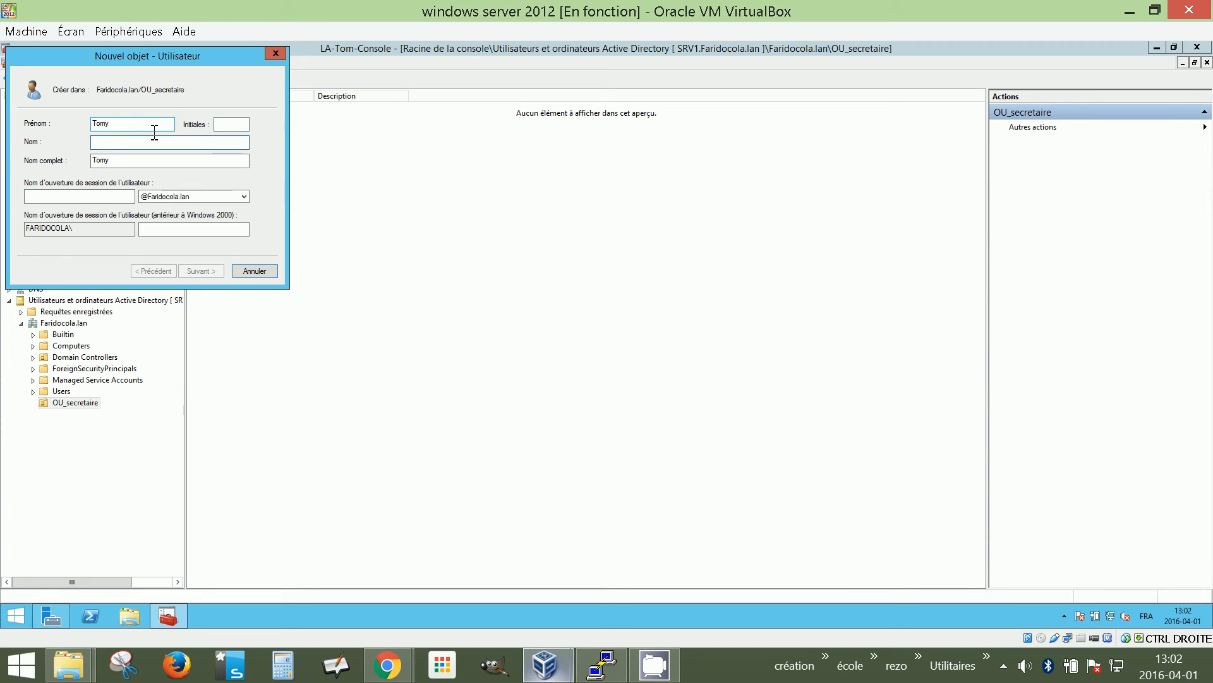
left_click(108, 196)
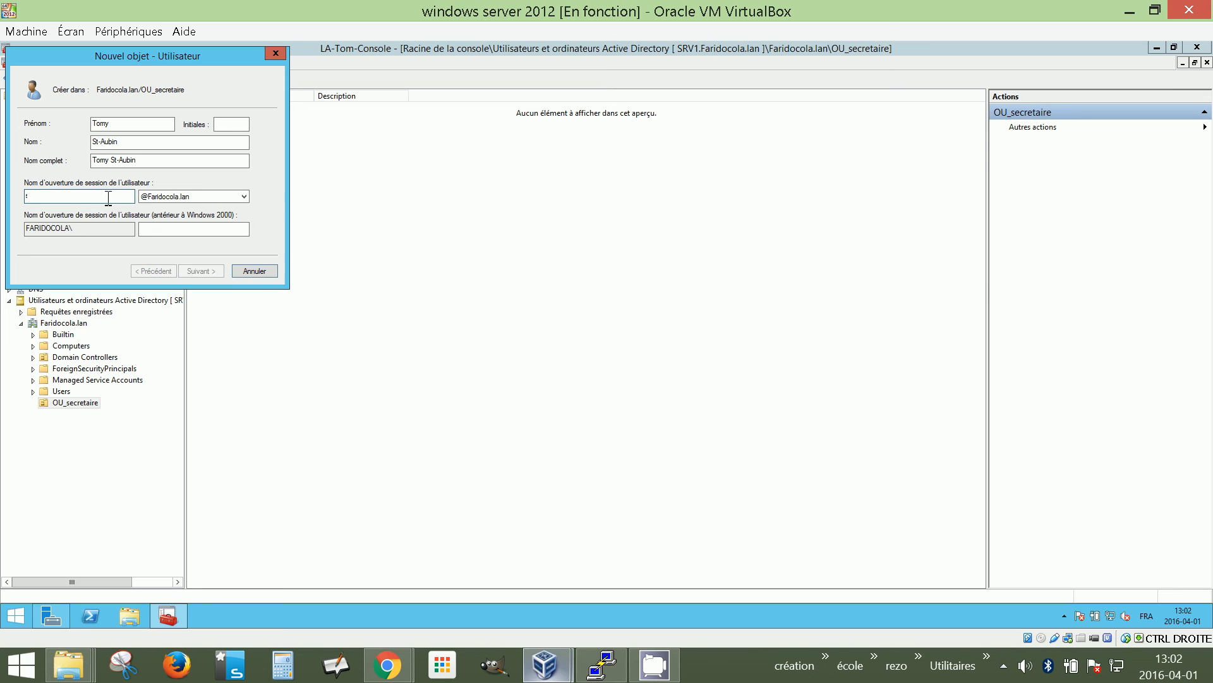
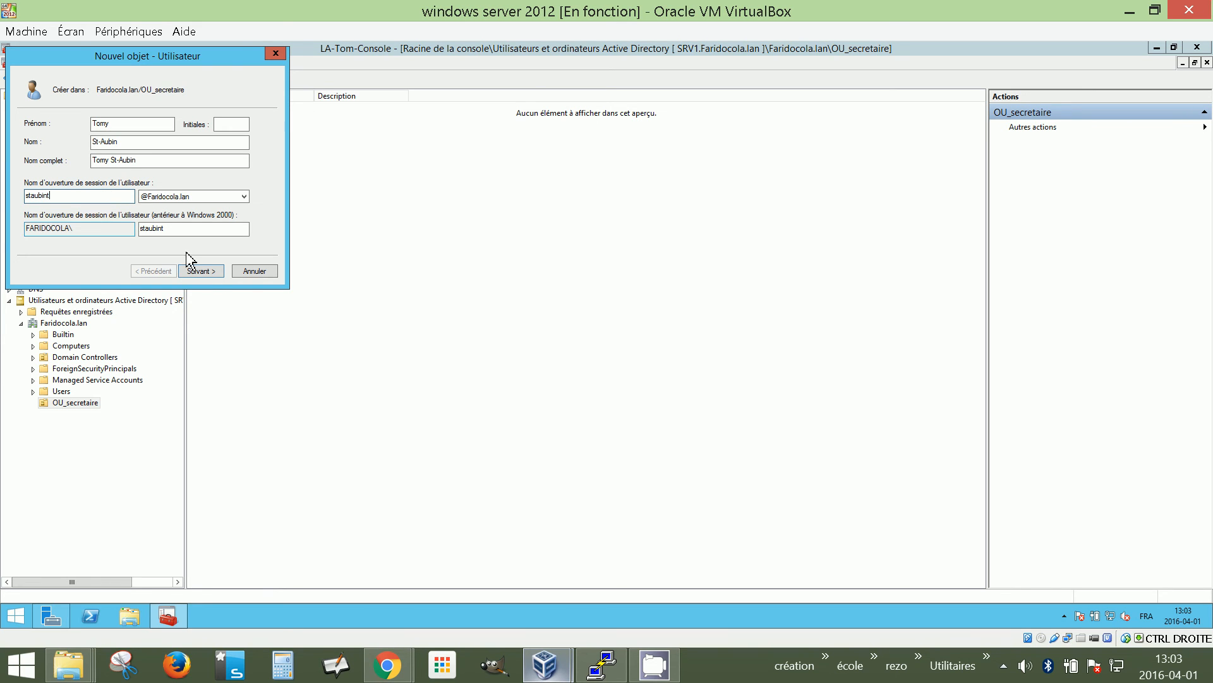
left_click(201, 271)
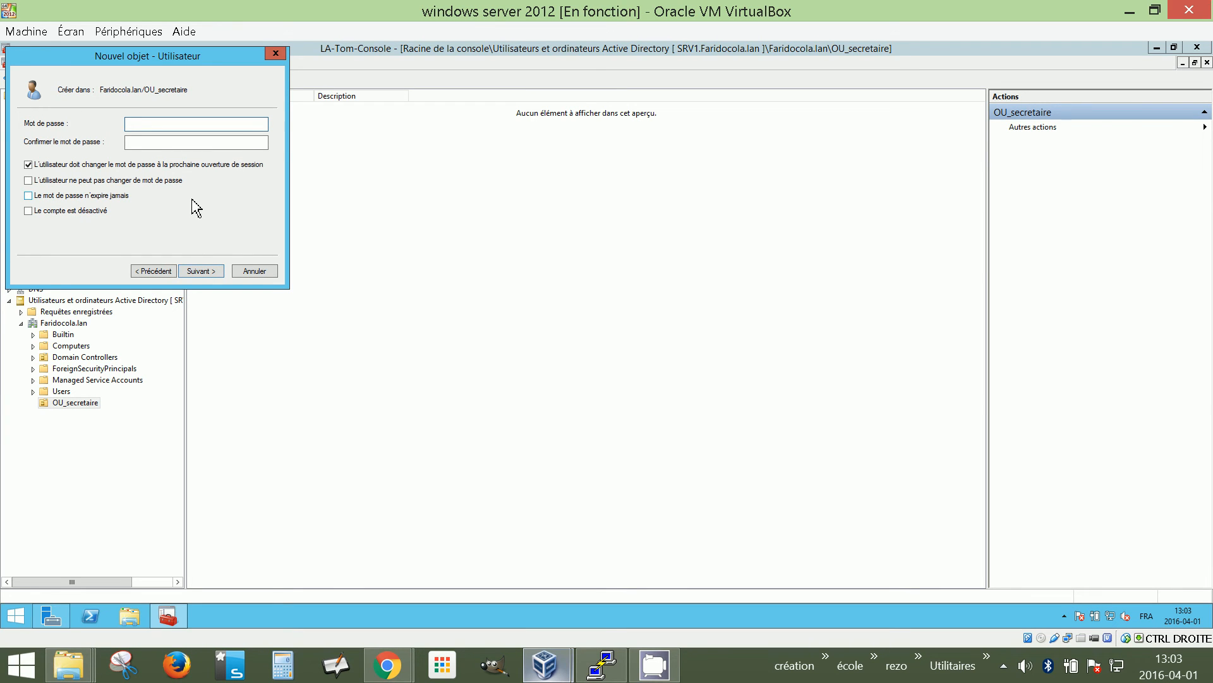
Enter the new user's password and confirm it in the second field
type("••••••••••")
left_click(179, 144)
type("•••••••")
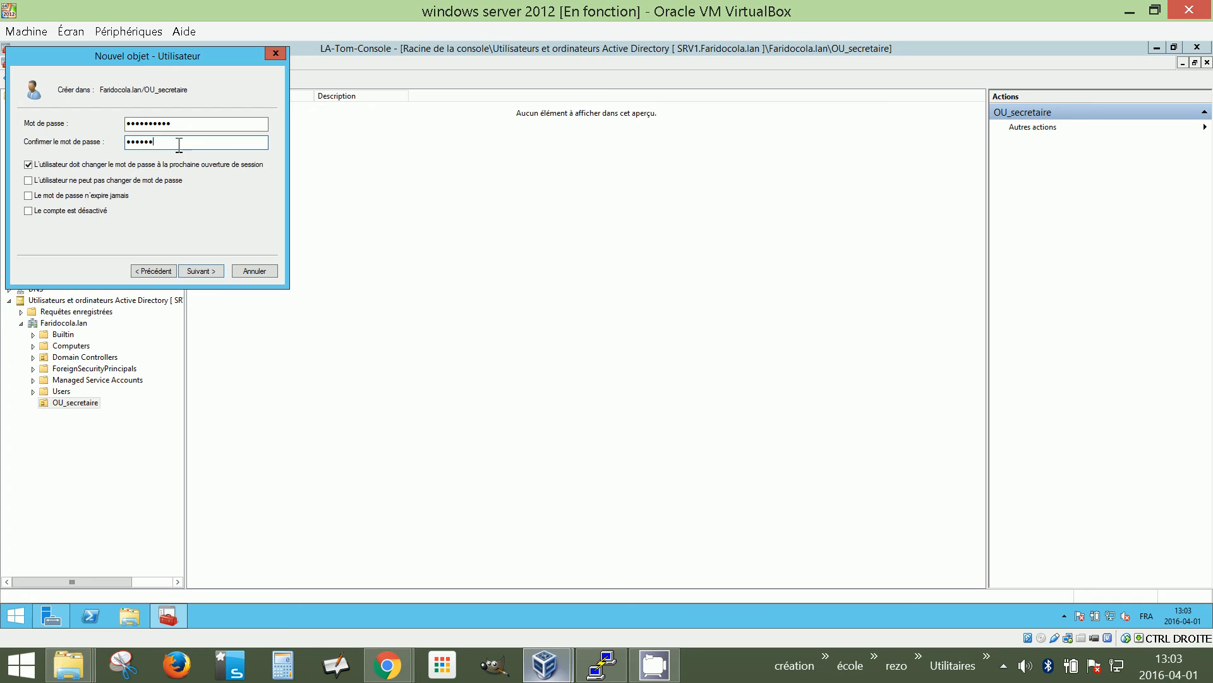
type("•••")
Uncheck 'doit changer le mot de passe', check 'Le mot de passe n'expire jamais', and continue to the summary
left_click(28, 164)
left_click(28, 165)
left_click(28, 165)
left_click(29, 195)
left_click(201, 271)
Finish the wizard, then check the new user's Compte tab in Propriétés and cancel without changes
left_click(201, 273)
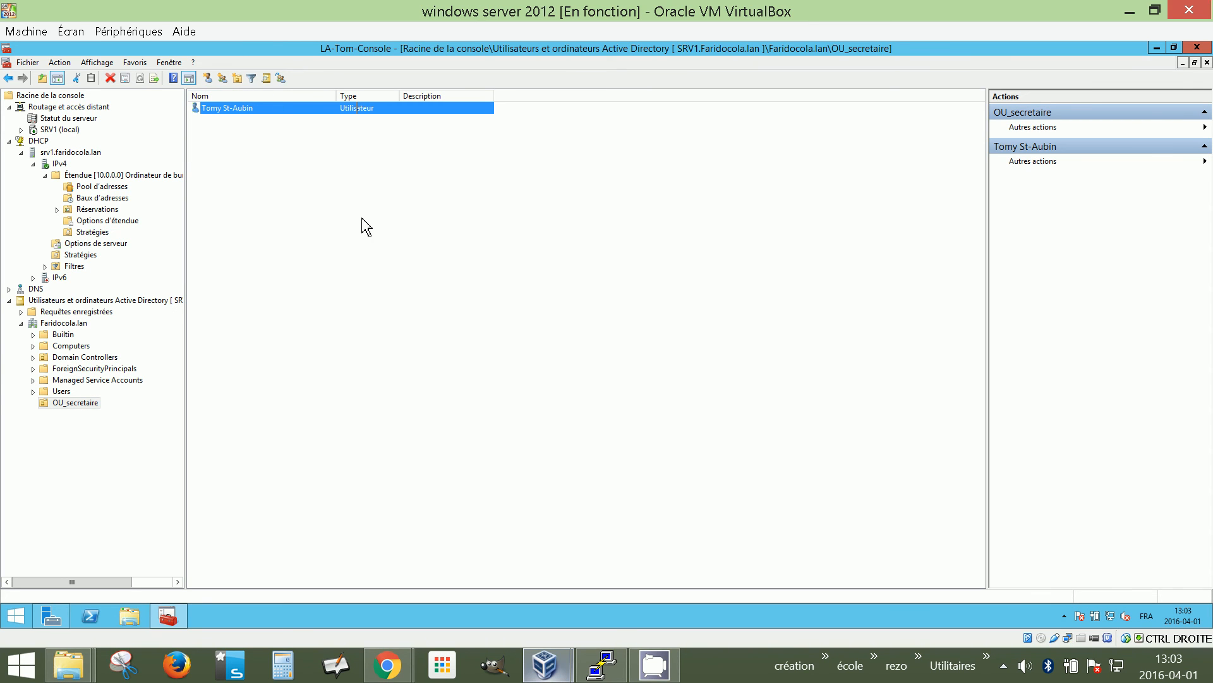
right_click(251, 109)
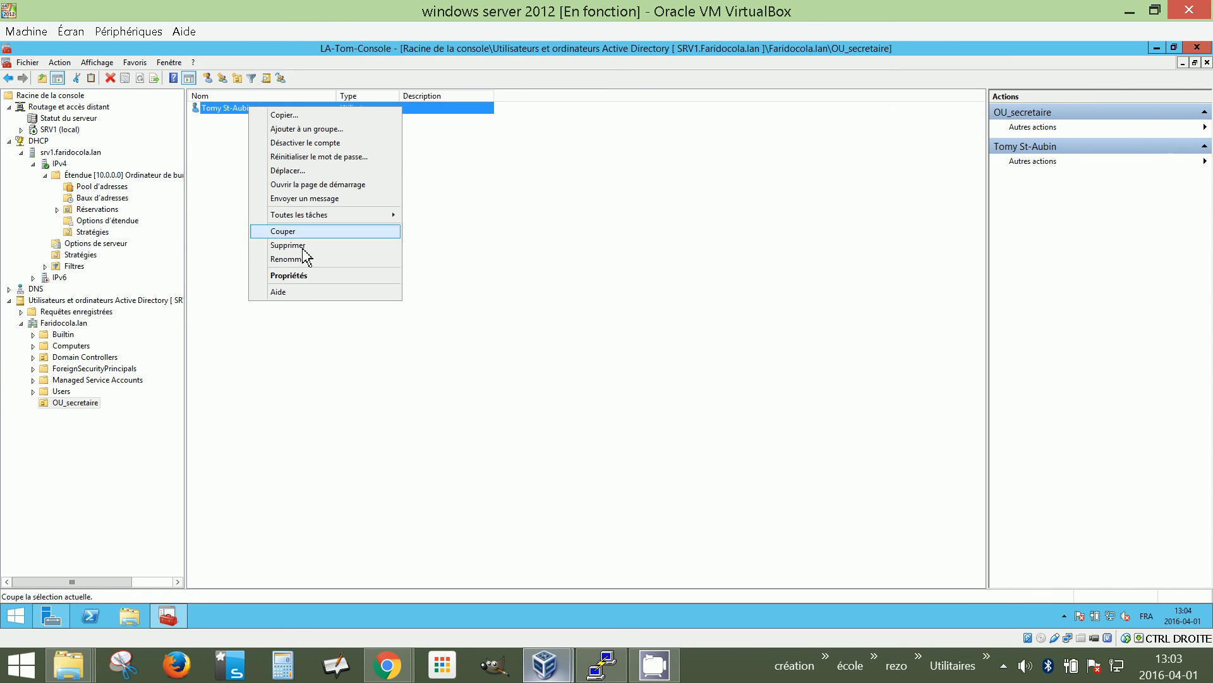
left_click(304, 272)
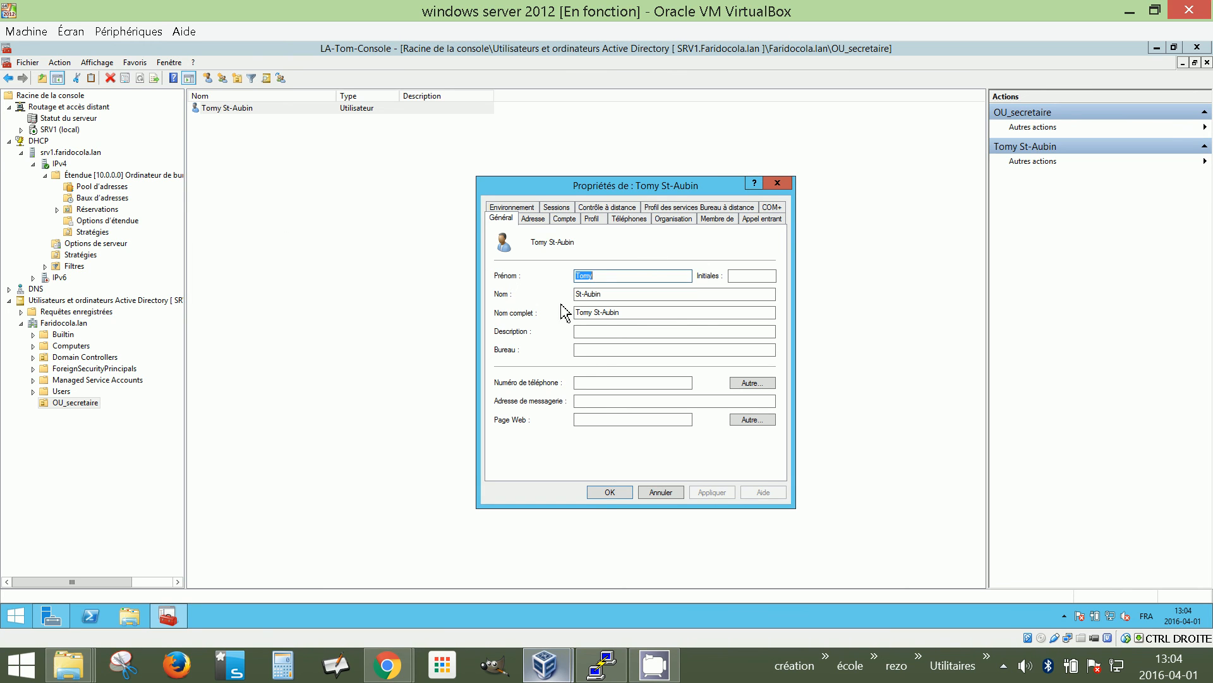
left_click(565, 218)
left_click(553, 249)
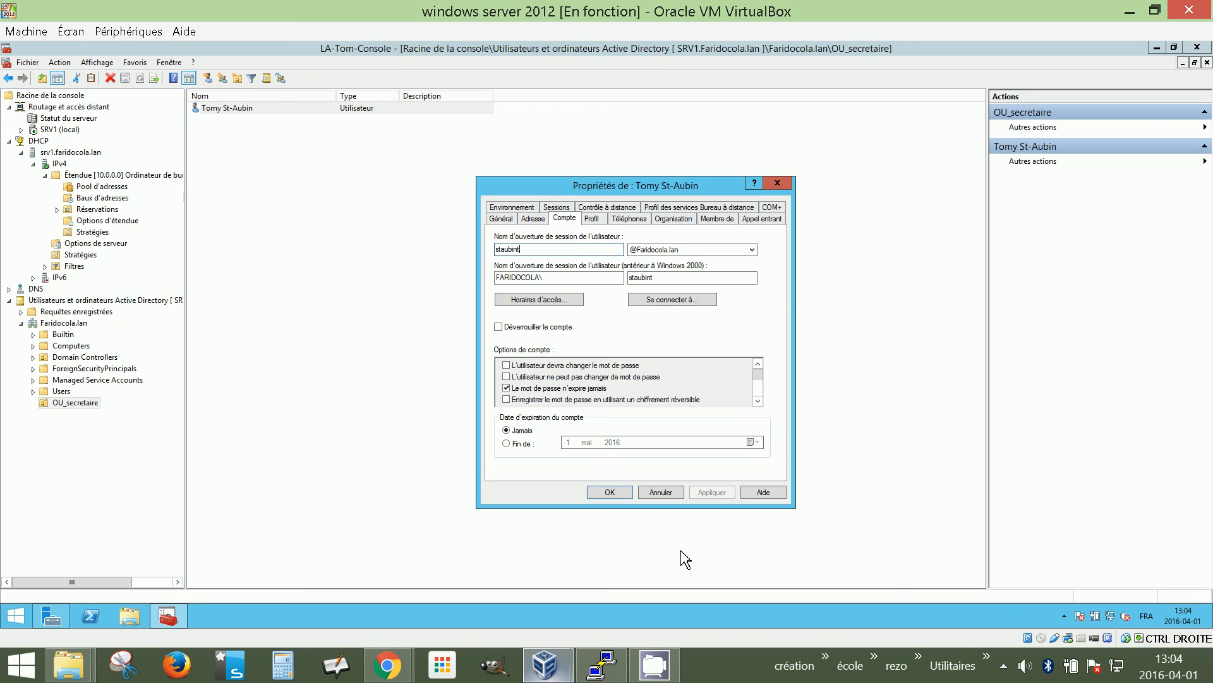
left_click(663, 492)
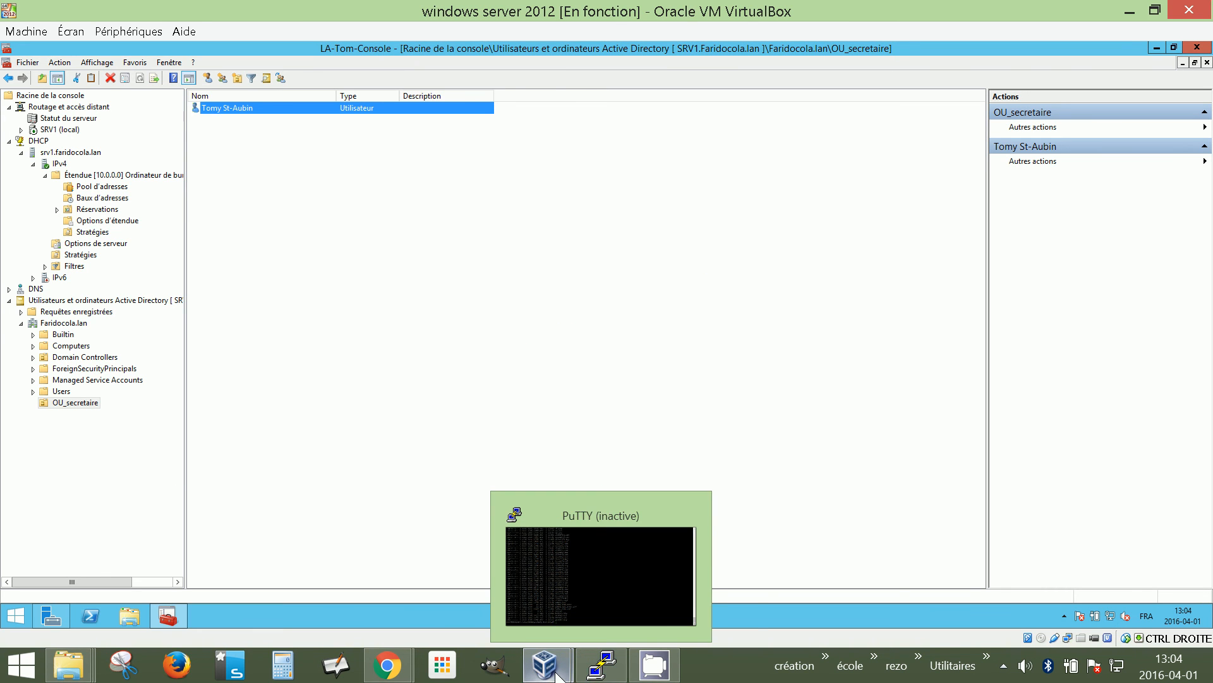
Switch to the Windows 7 VM and send Ctrl-Alt-Suppr via Machine > Insérer Ctrl-Alt-Suppr
mouse_move(554, 672)
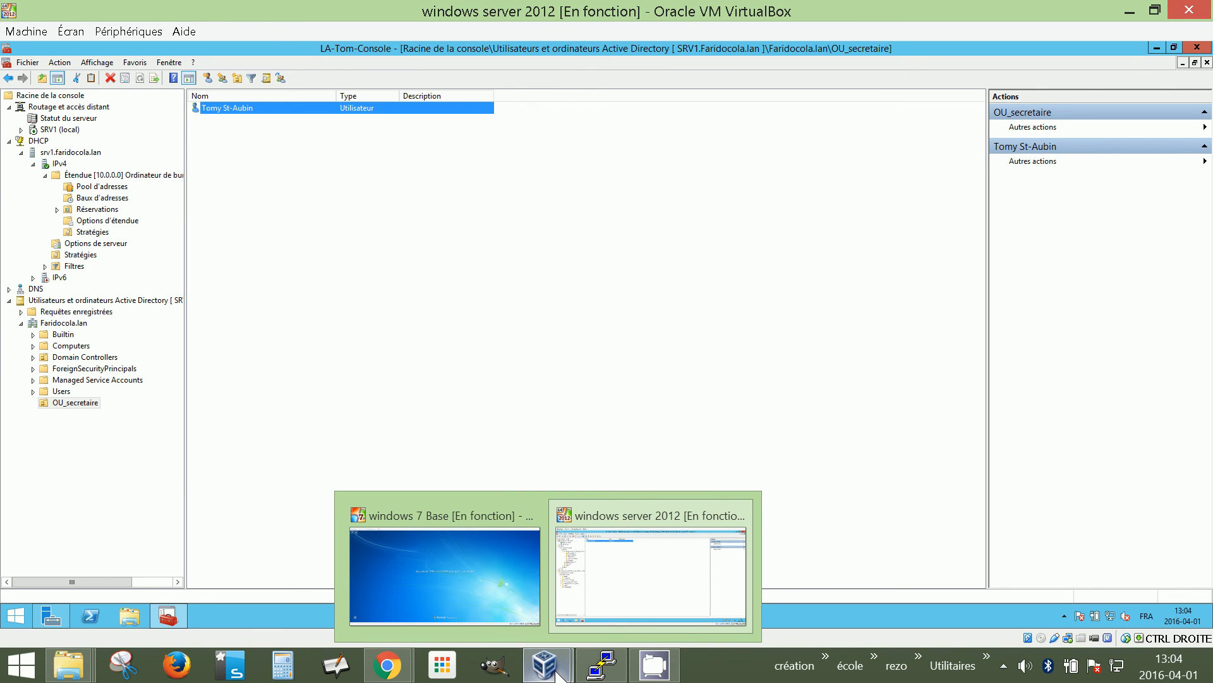
left_click(490, 614)
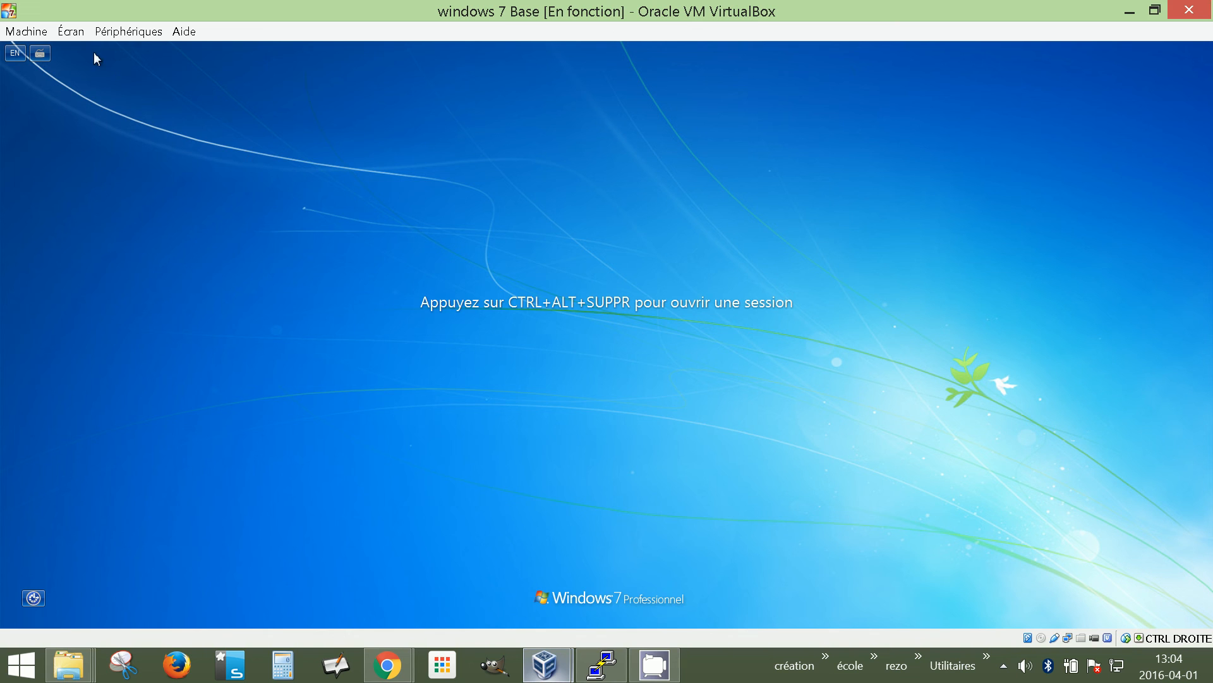
left_click(133, 31)
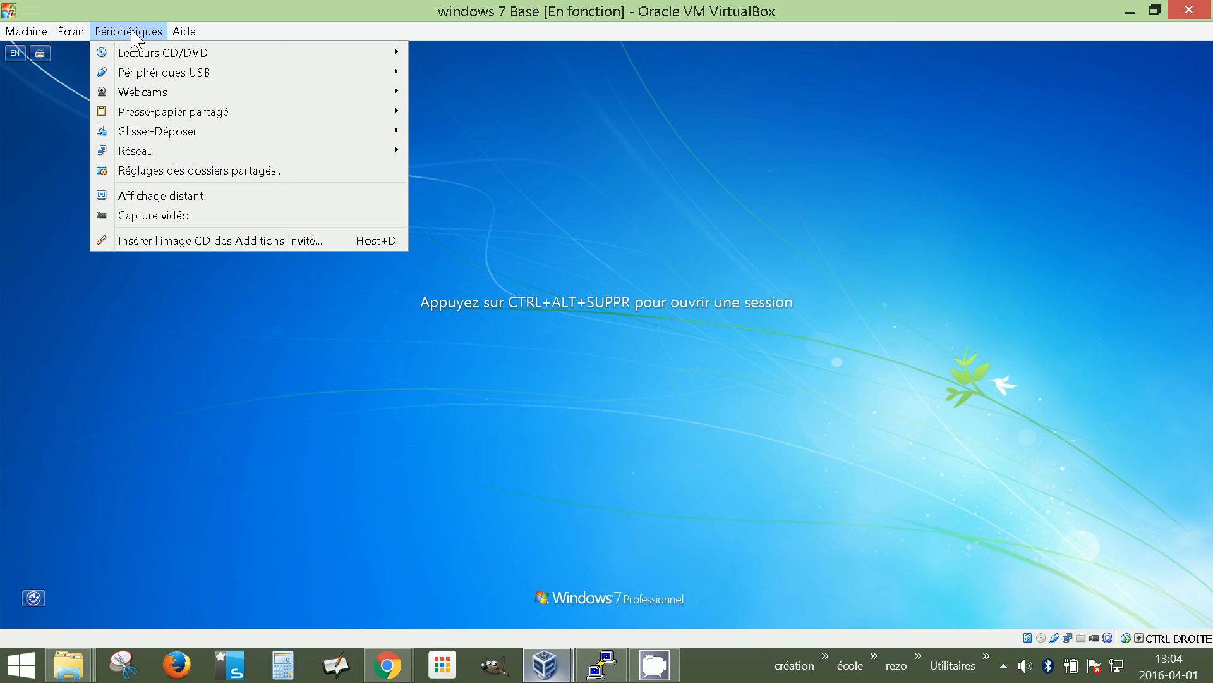
mouse_move(25, 31)
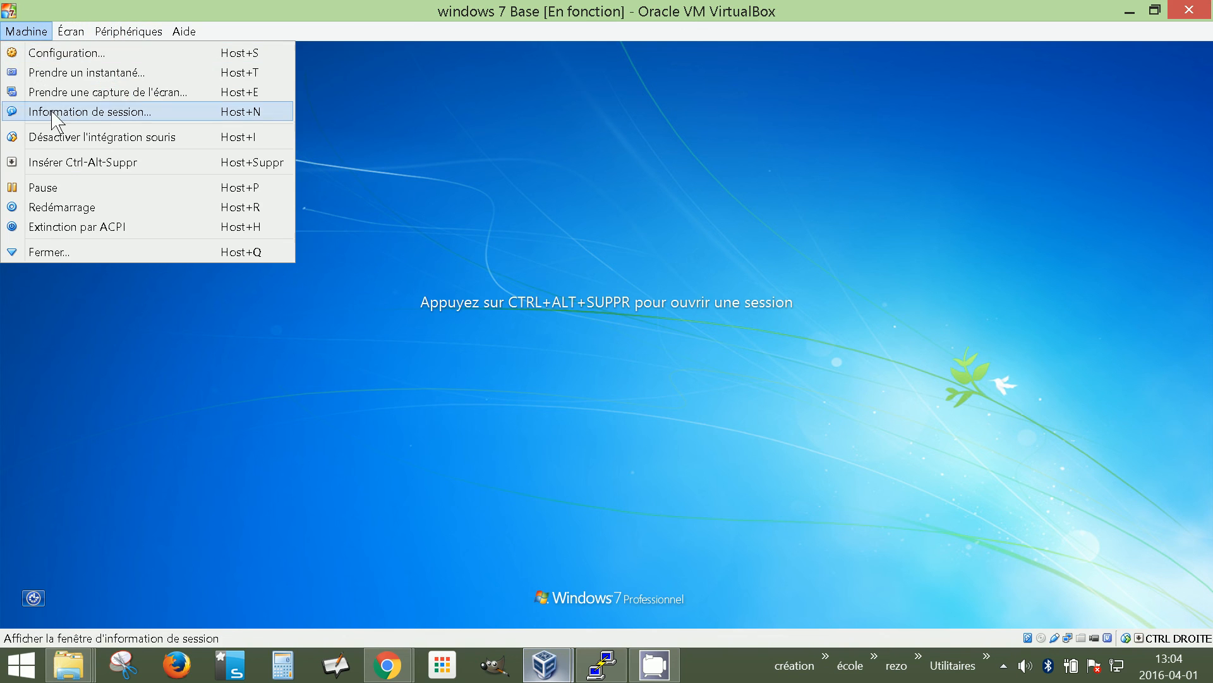
left_click(67, 160)
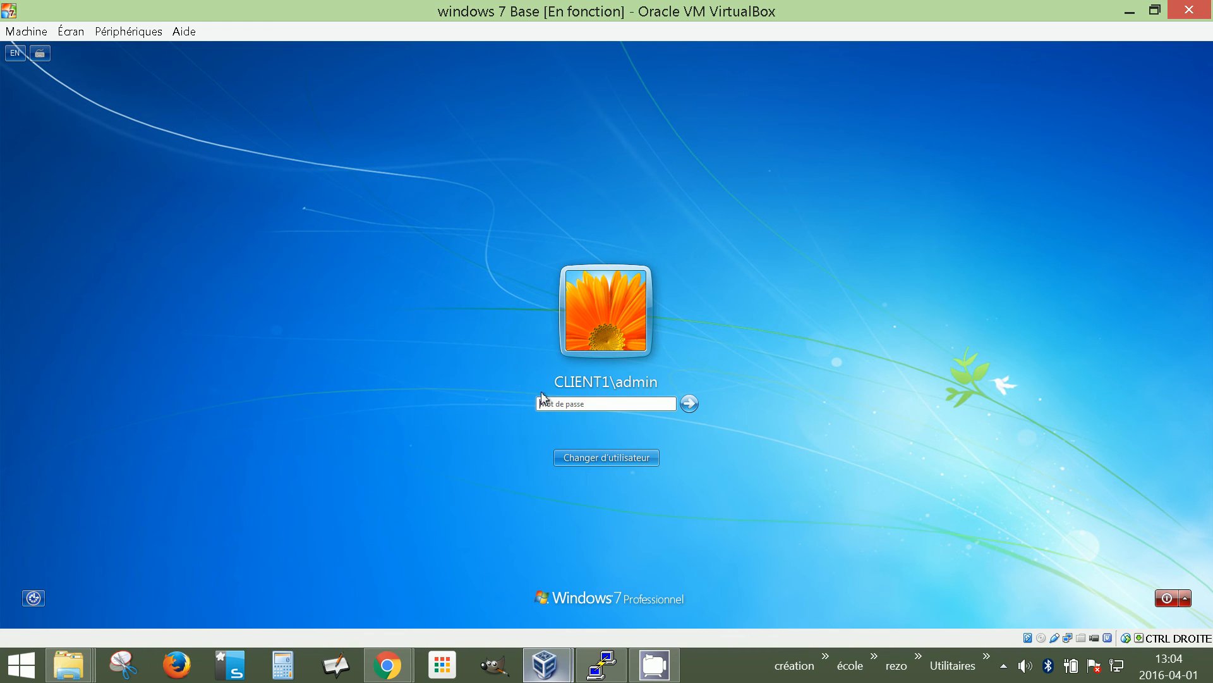
Under Autre utilisateur, sign in with the new user's domain logon name and password
left_click(592, 461)
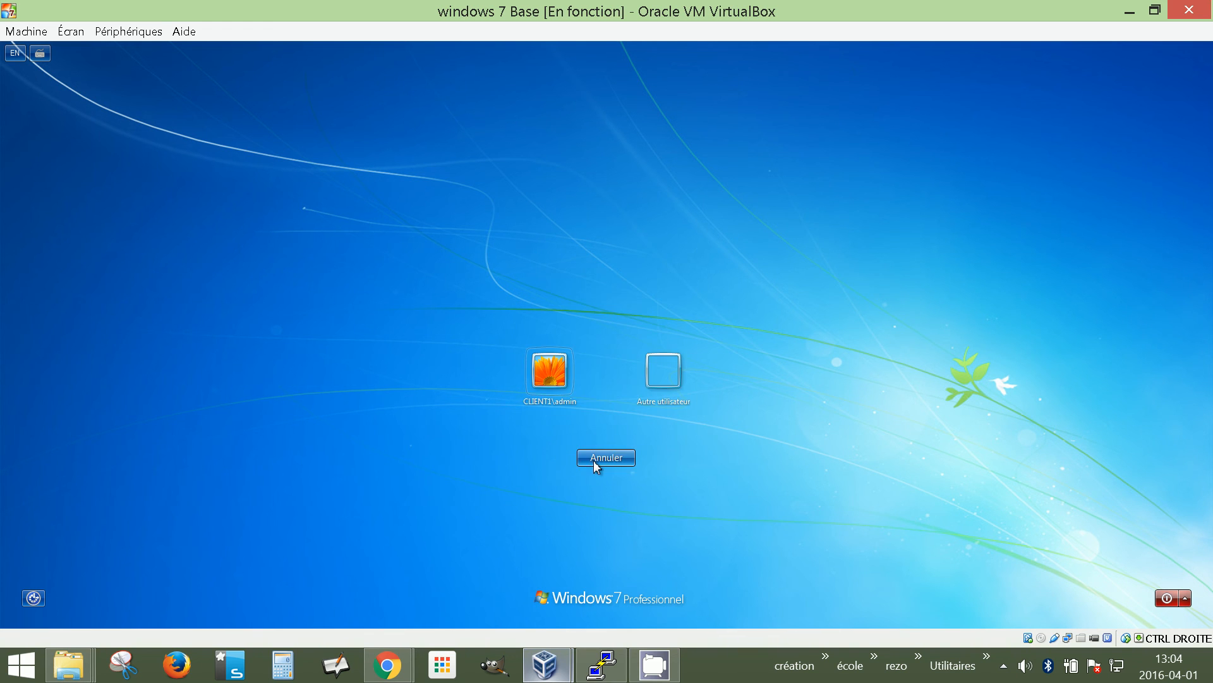
left_click(652, 385)
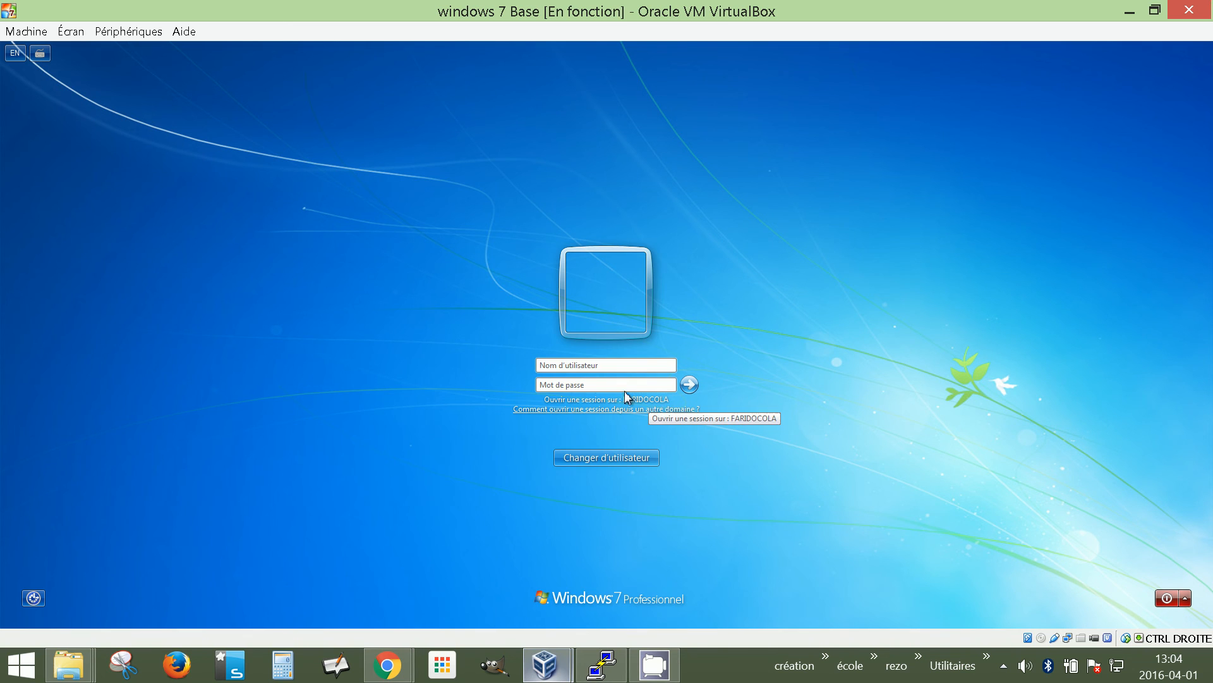
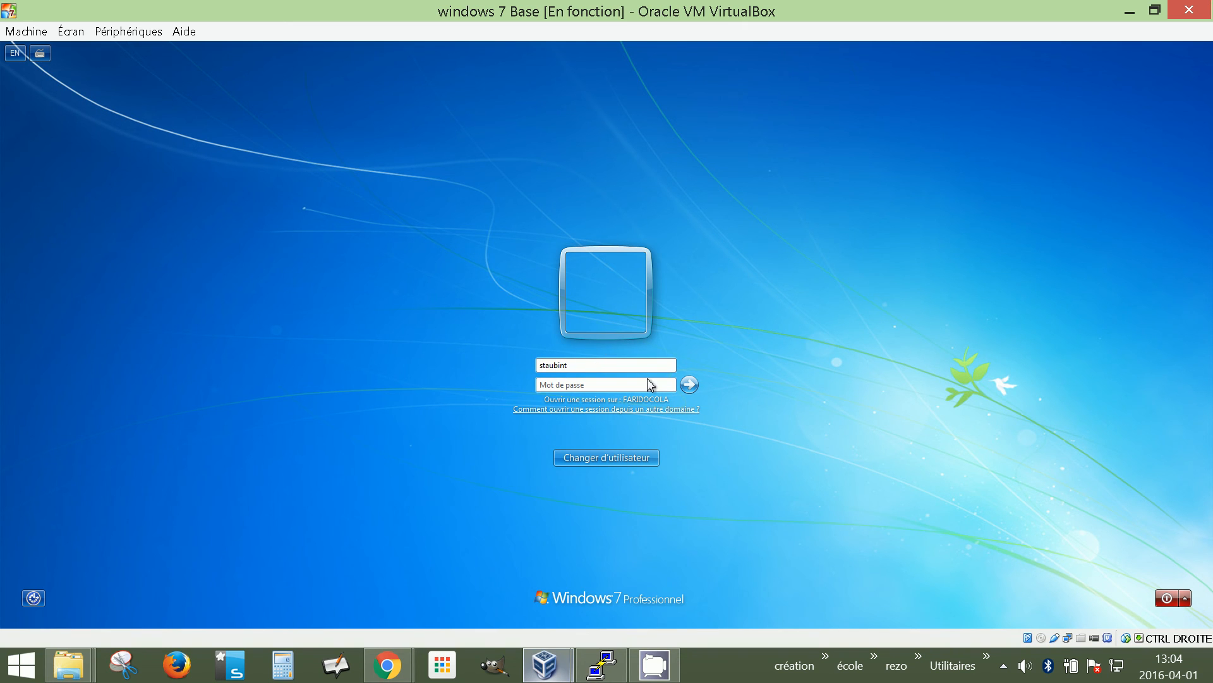
left_click(561, 389)
type("••••••••••")
left_click(581, 366)
left_click(689, 385)
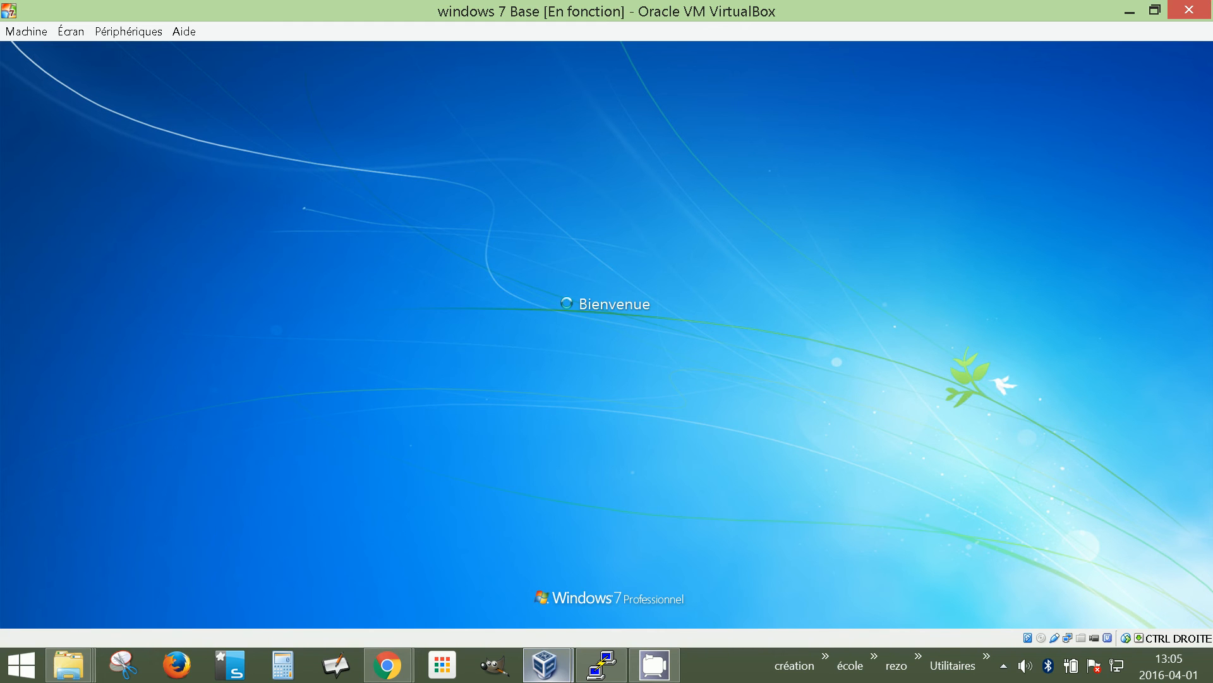
Restore both VM windows from full screen, placing Server 2012 top-left and Windows 7 on the right
mouse_move(787, 12)
left_mouse_down()
mouse_move(800, 14)
mouse_move(768, 19)
left_mouse_up()
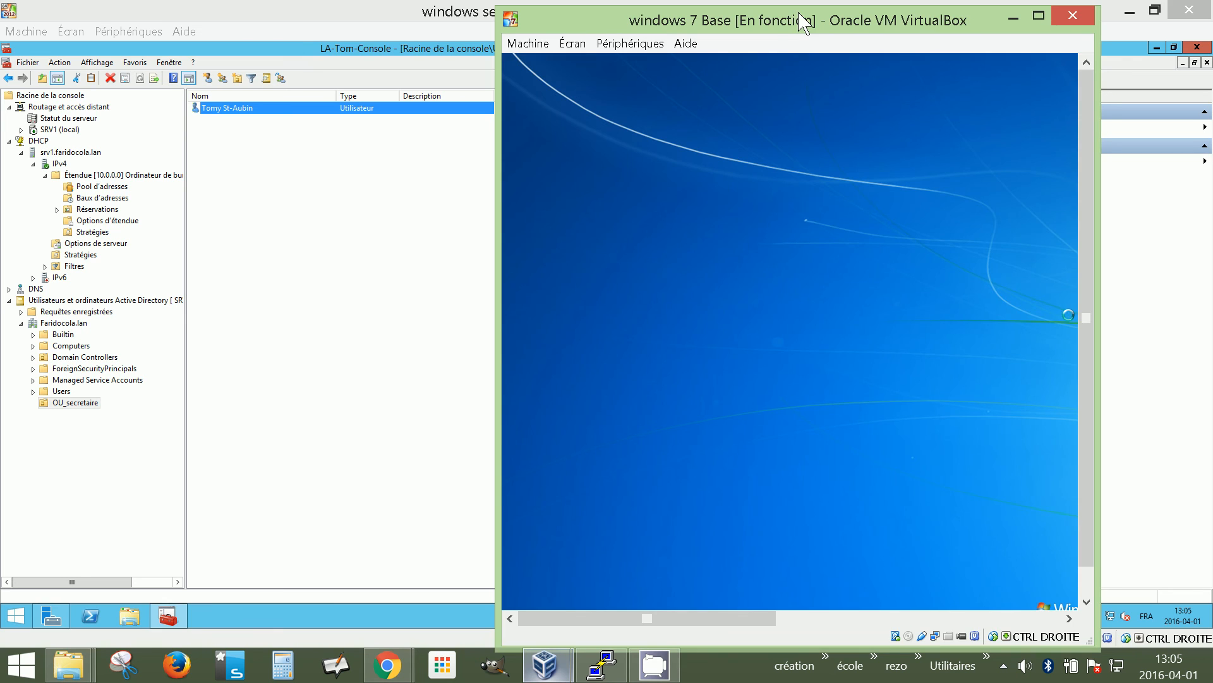
left_click(422, 13)
left_click_drag(158, 35, 266, 29)
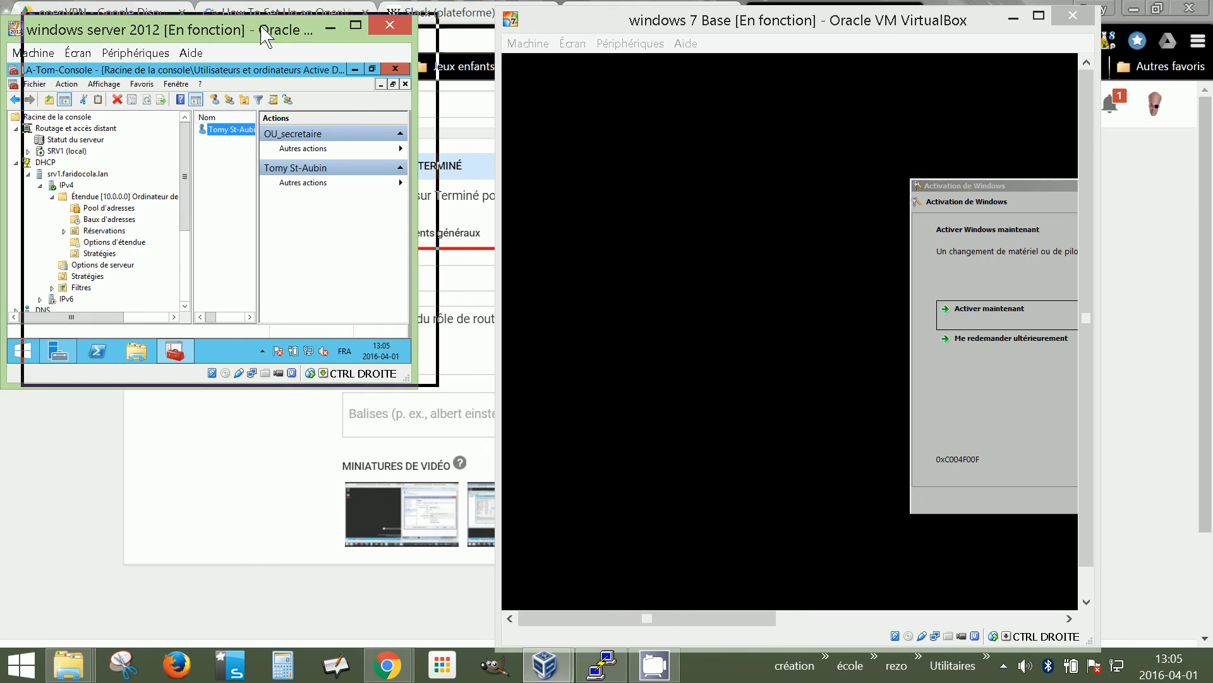
left_click_drag(235, 32, 267, 27)
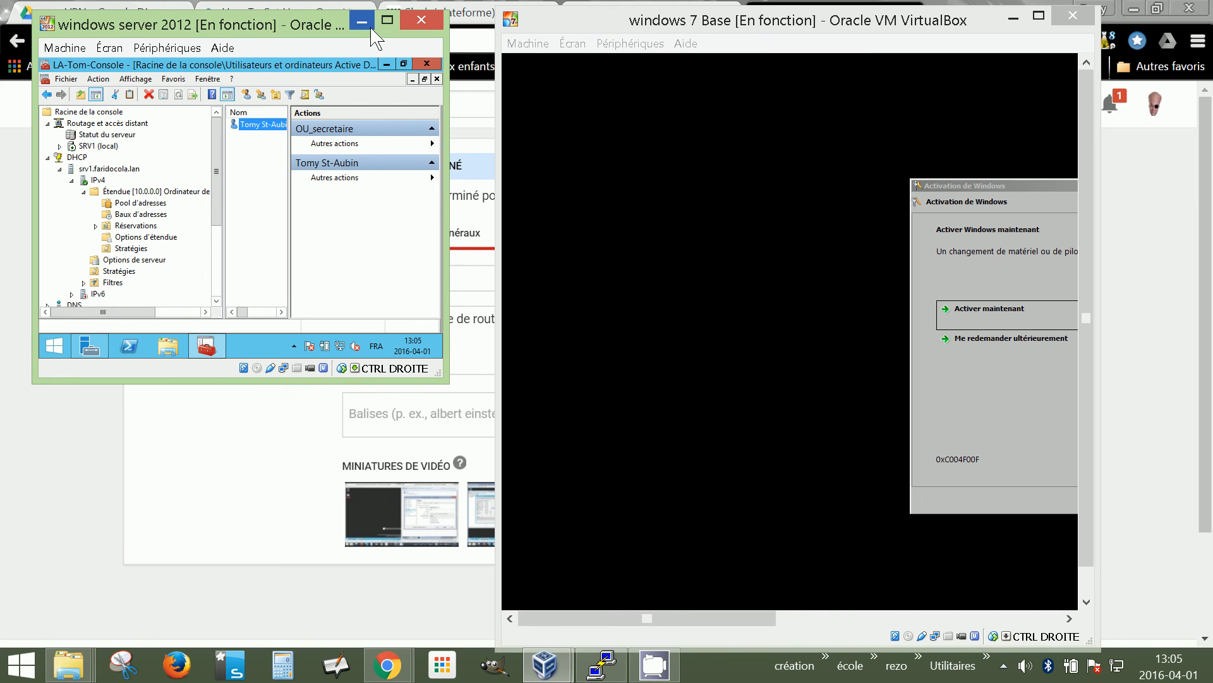
left_click(1004, 667)
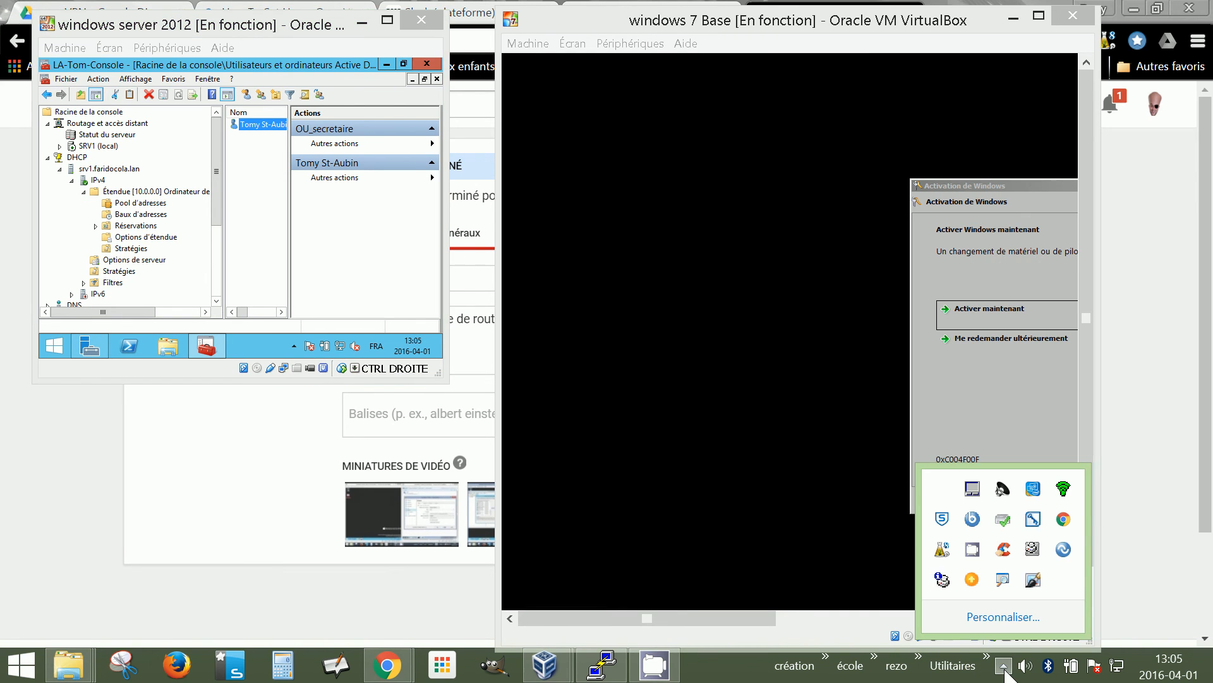